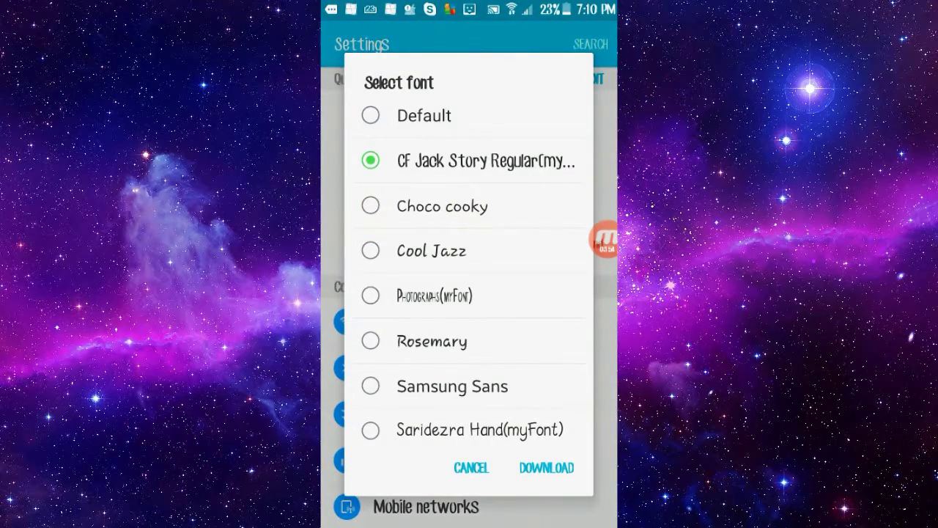
- Dismiss the font selection list and open the phone's Font settings under Display
{"action": "key", "text": "Escape"}
{"action": "scroll", "coordinate": [469, 293], "scroll_direction": "down", "scroll_amount": 5}
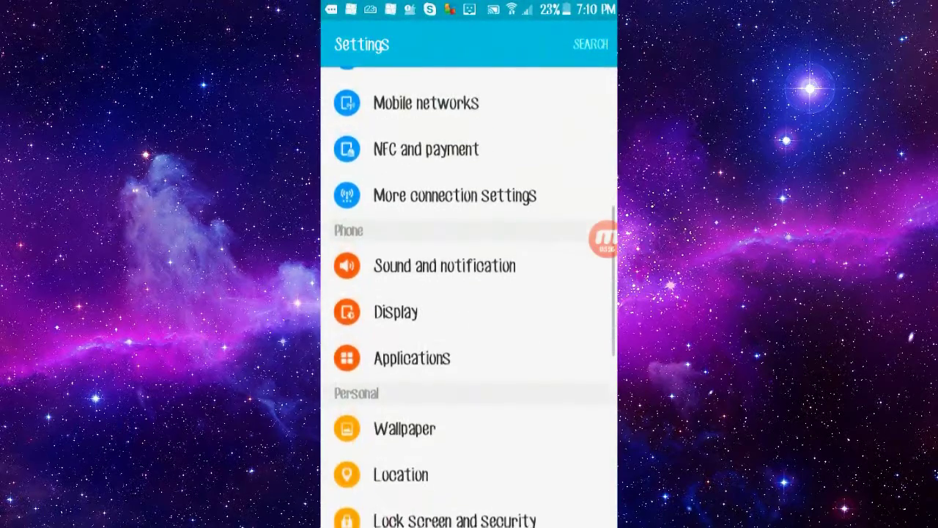
{"action": "left_click", "coordinate": [395, 313]}
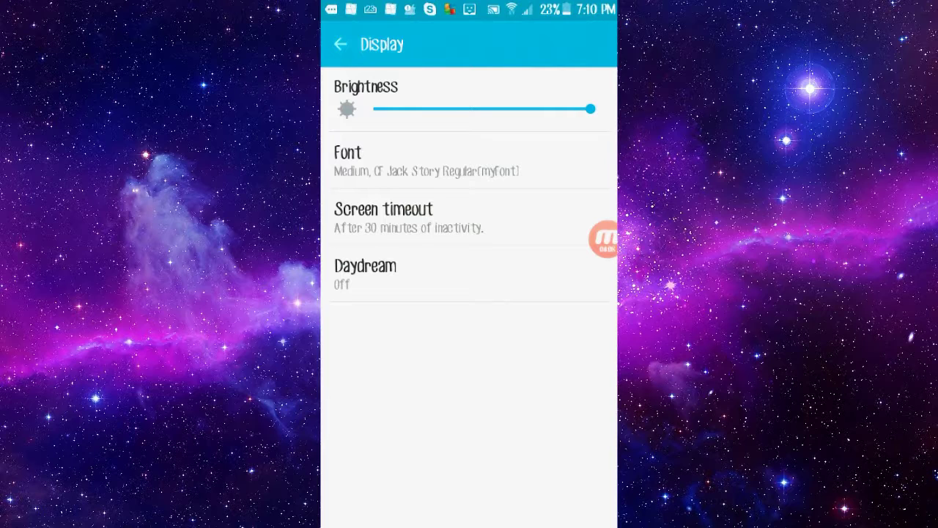
{"action": "left_click", "coordinate": [388, 160]}
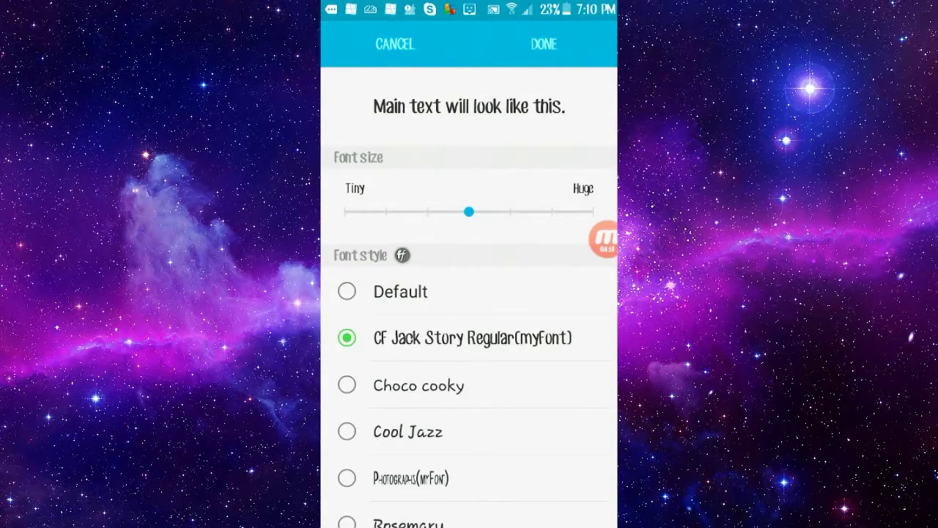
- Preview the Saridezra Hand(myFont) style, try one font size larger and back, and leave the font settings without applying
{"action": "scroll", "coordinate": [469, 330], "scroll_direction": "down", "scroll_amount": 5}
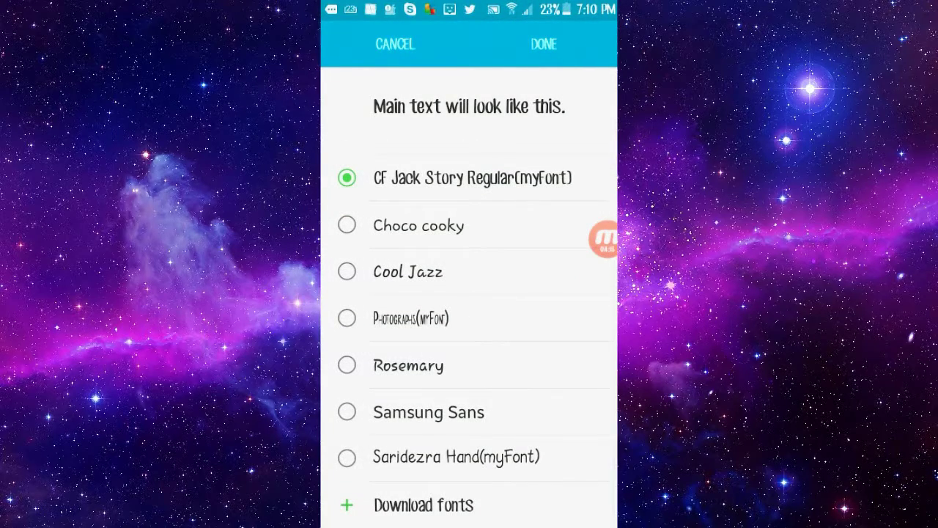
{"action": "left_click", "coordinate": [440, 457]}
{"action": "scroll", "coordinate": [469, 330], "scroll_direction": "up", "scroll_amount": 3}
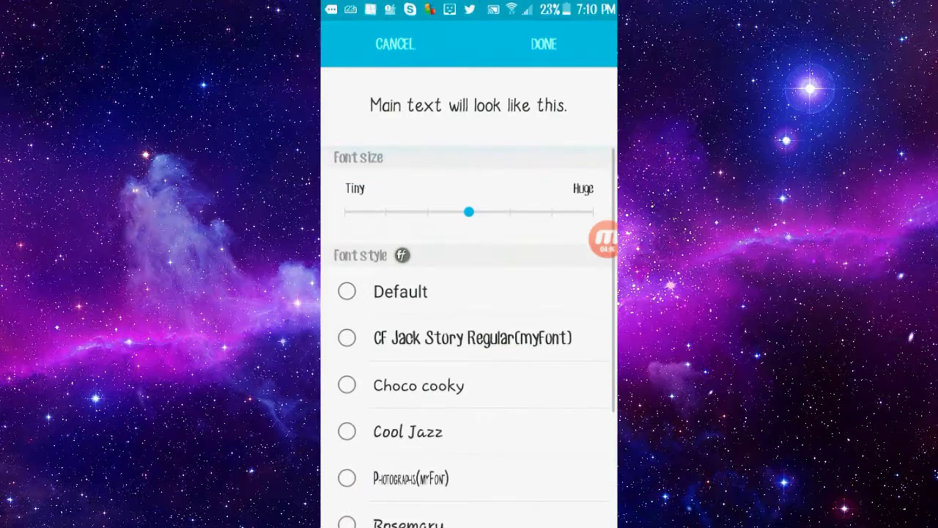
{"action": "left_click", "coordinate": [509, 212]}
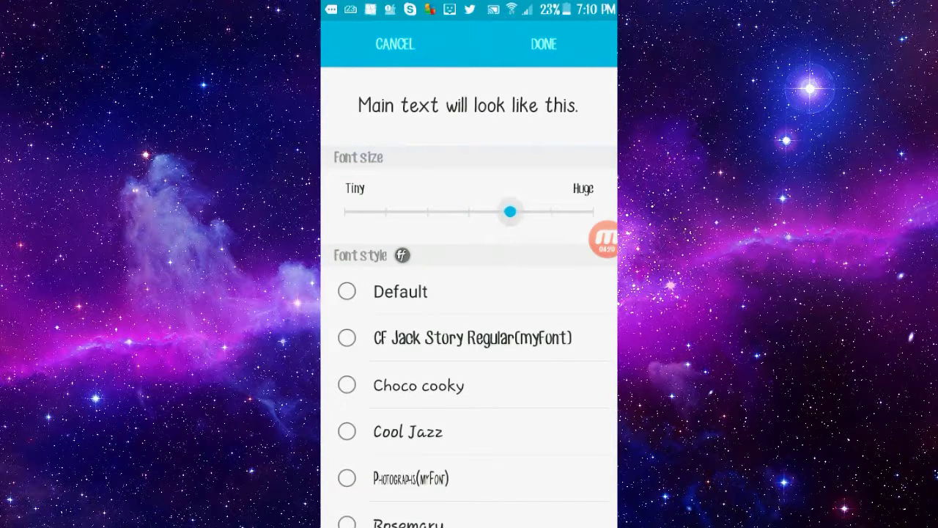
{"action": "left_click", "coordinate": [469, 212]}
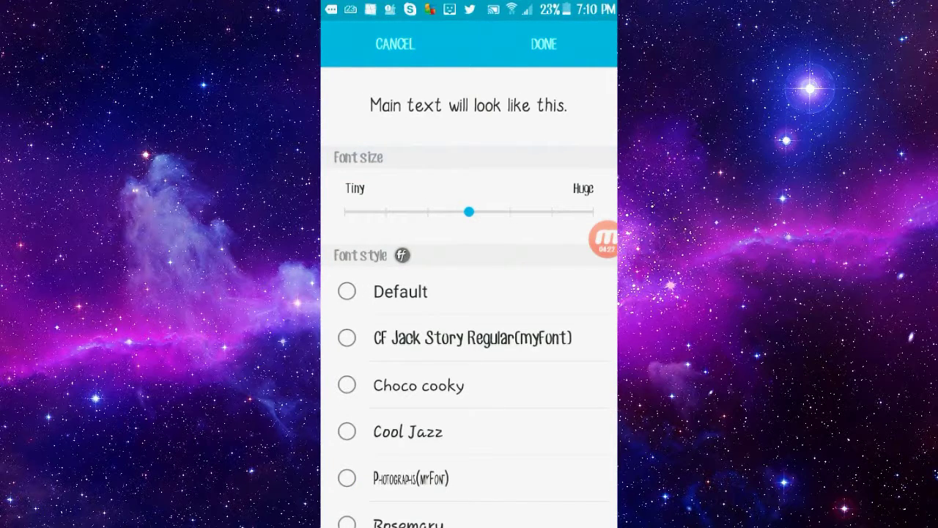
{"action": "key", "text": "Escape"}
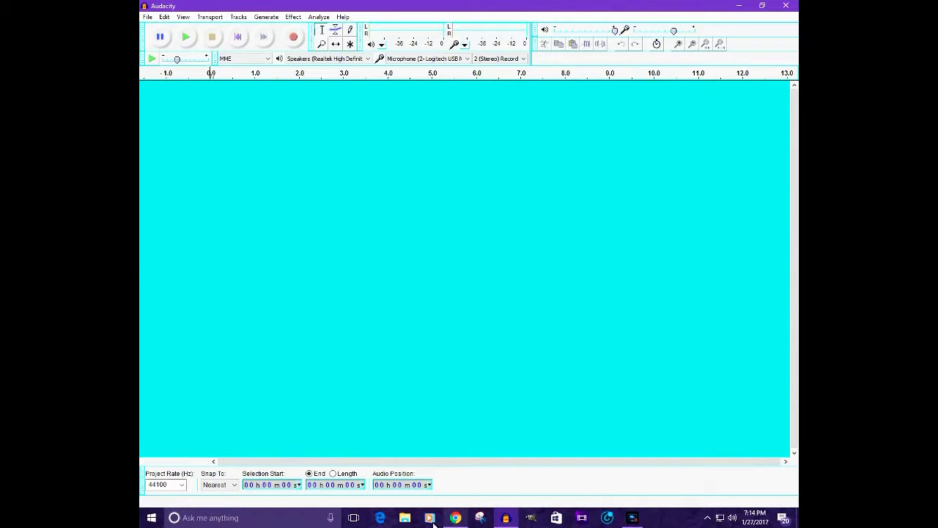
- Switch to File Explorer, open the Downloads folder and locate the Canned Meat Taste Test audio file
{"action": "left_click", "coordinate": [408, 519]}
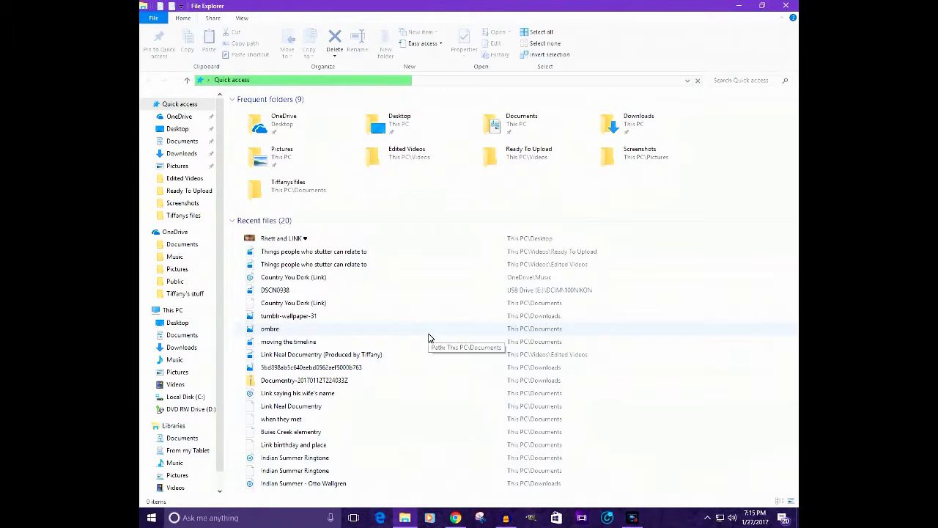
{"action": "left_click", "coordinate": [182, 347]}
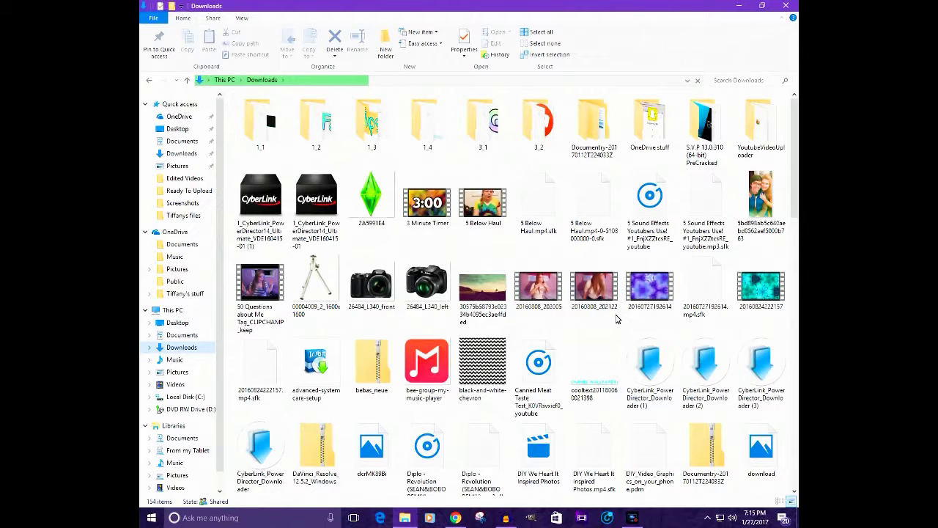
{"action": "scroll", "coordinate": [617, 319], "scroll_direction": "down", "scroll_amount": 3}
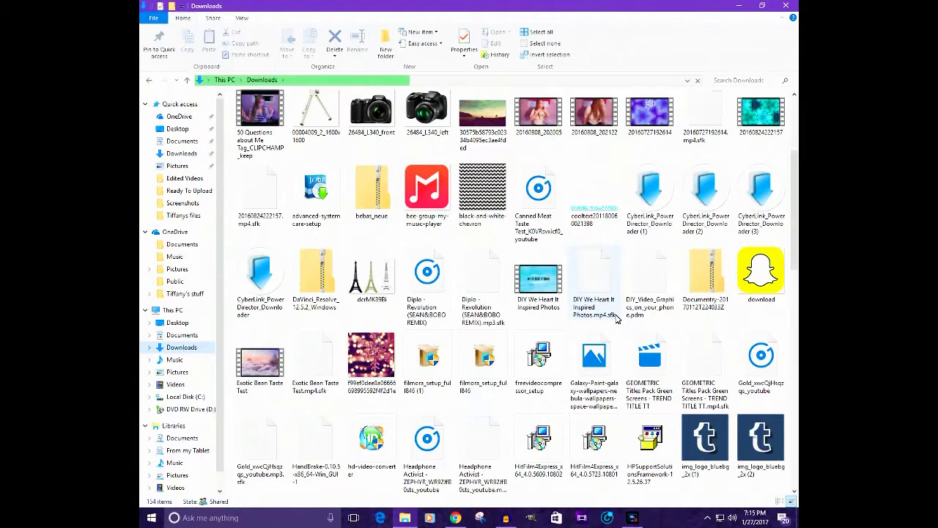
{"action": "scroll", "coordinate": [616, 317], "scroll_direction": "down", "scroll_amount": 3}
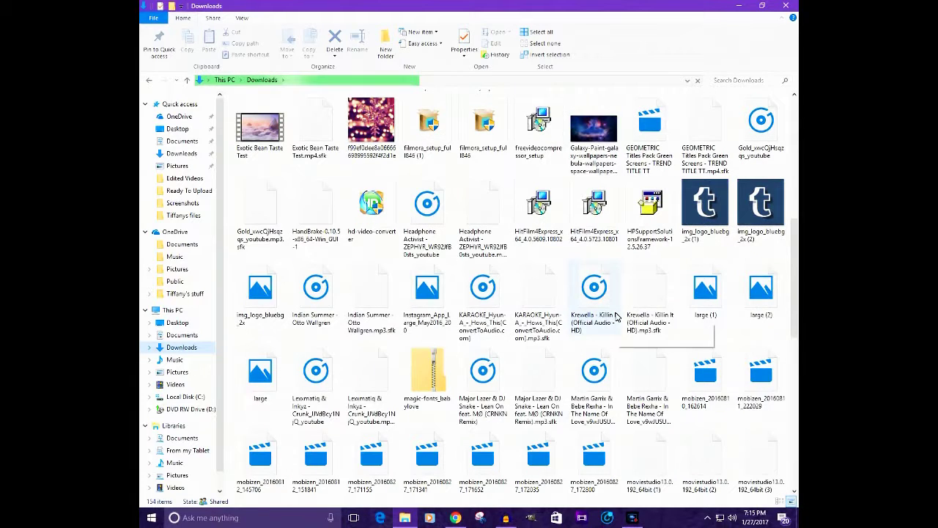
{"action": "scroll", "coordinate": [616, 317], "scroll_direction": "down", "scroll_amount": 3}
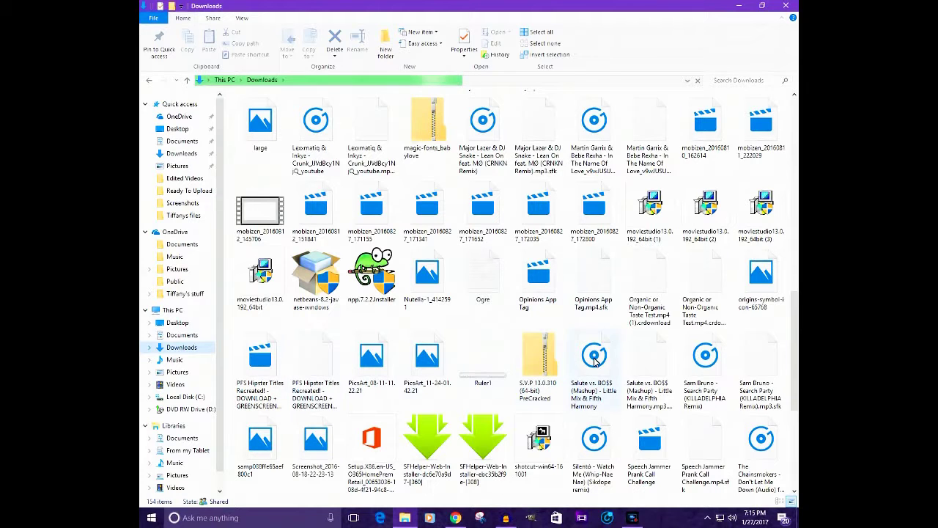
{"action": "scroll", "coordinate": [682, 370], "scroll_direction": "down", "scroll_amount": 3}
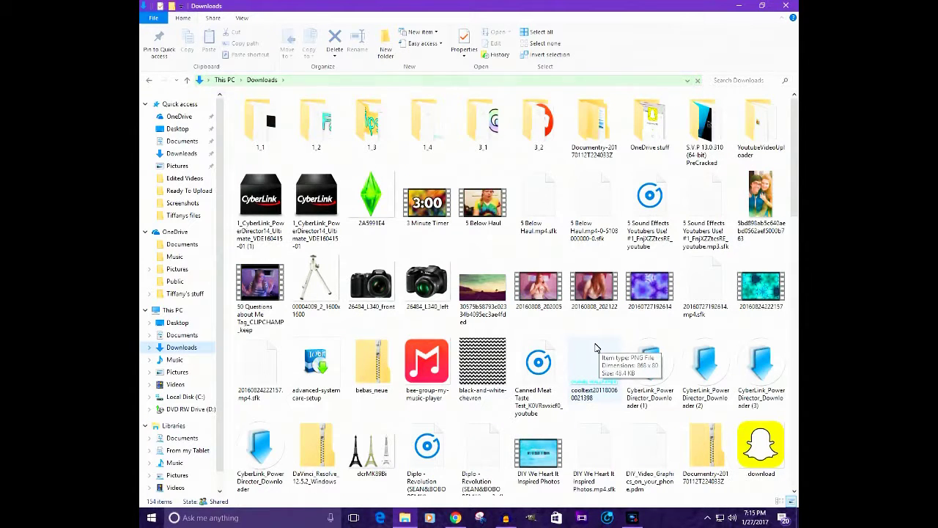
{"action": "scroll", "coordinate": [596, 347], "scroll_direction": "down", "scroll_amount": 2}
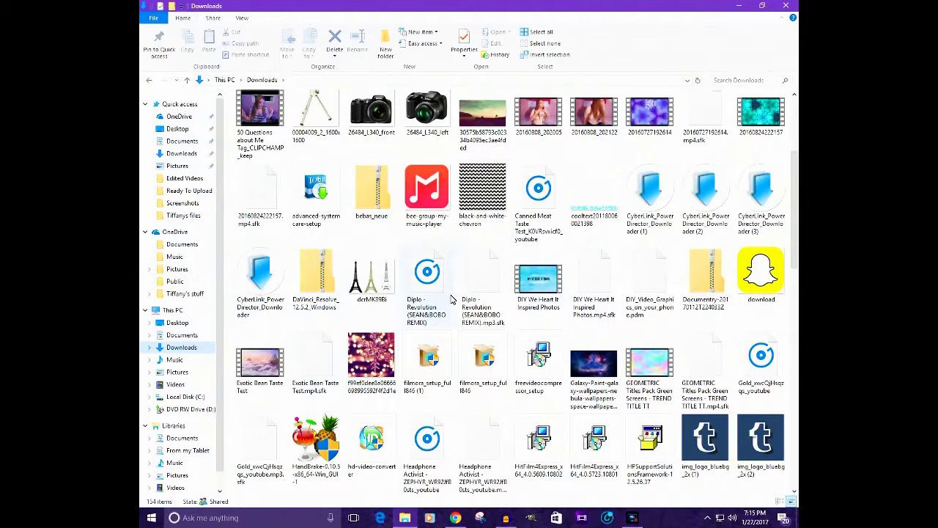
- Switch to Chrome, search YouTube for "canned meat taste test" and open Good Mythical Morning's Canned Meat Taste Test video
{"action": "left_click", "coordinate": [462, 520]}
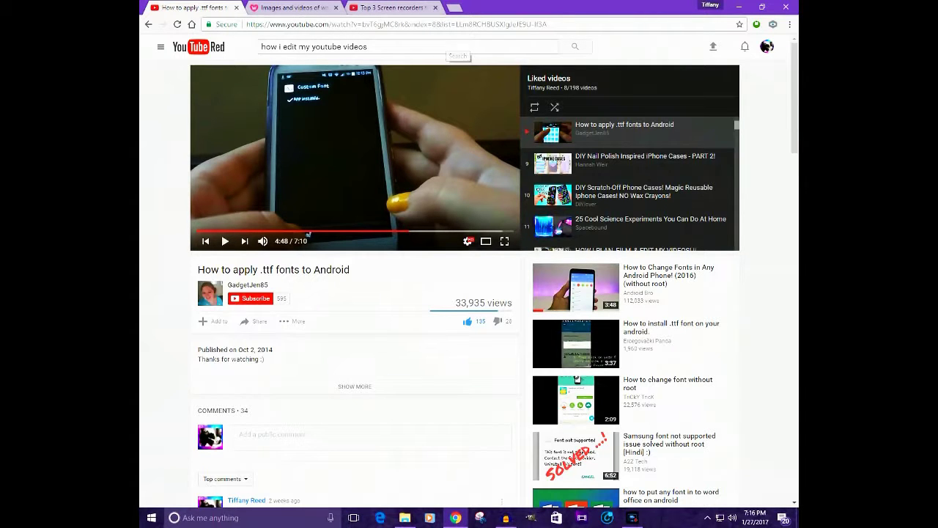
{"action": "left_click_drag", "start_coordinate": [449, 47], "coordinate": [141, 51]}
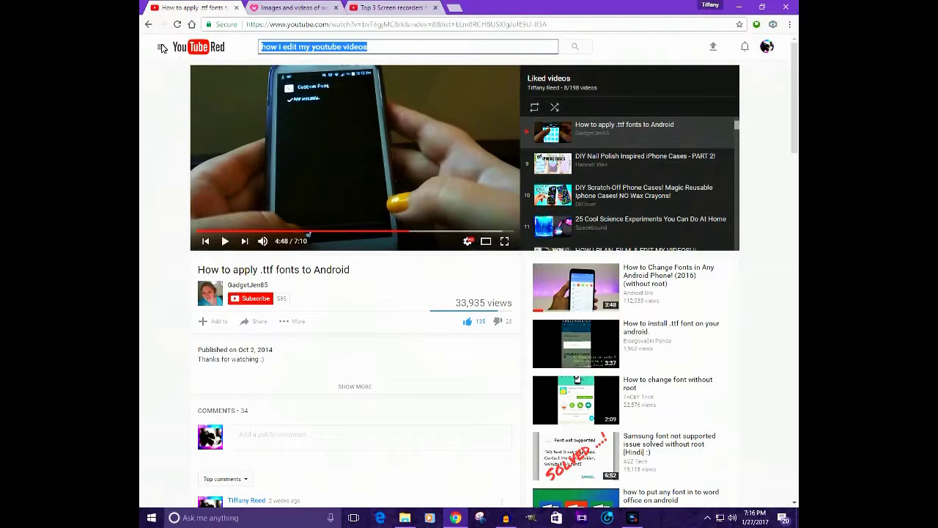
{"action": "key", "text": "BackSpace"}
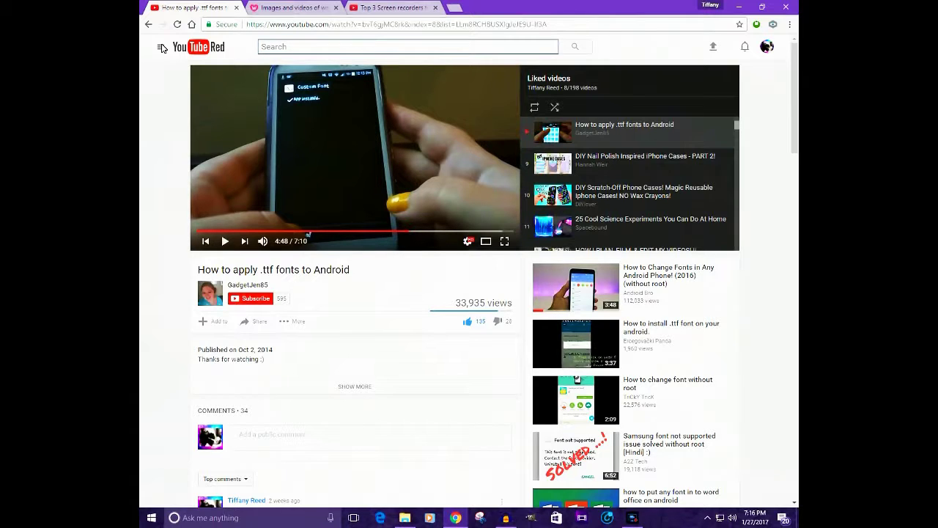
{"action": "type", "text": "canne"}
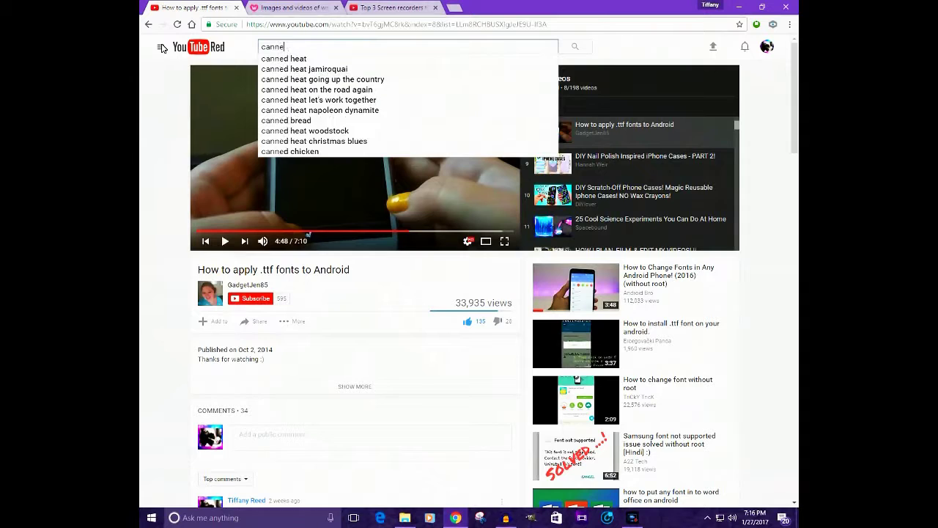
{"action": "type", "text": "d meat"}
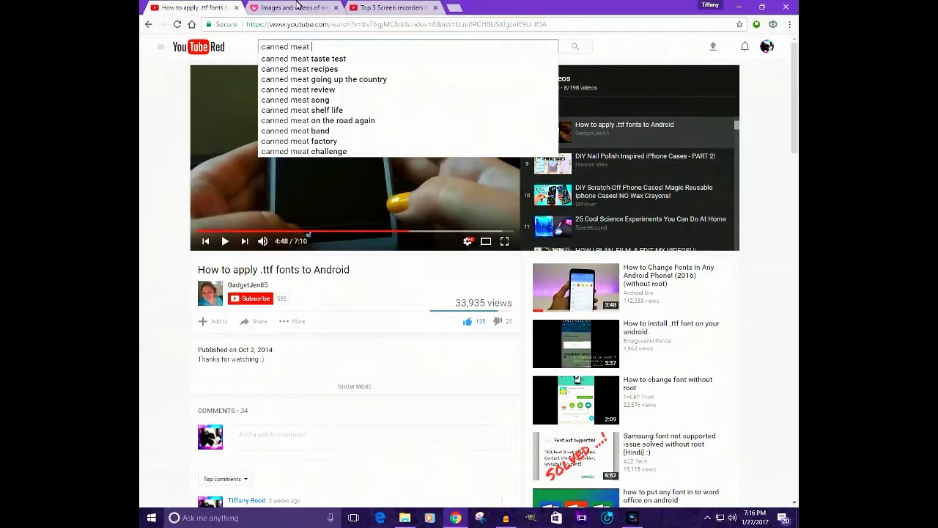
{"action": "left_click", "coordinate": [351, 60]}
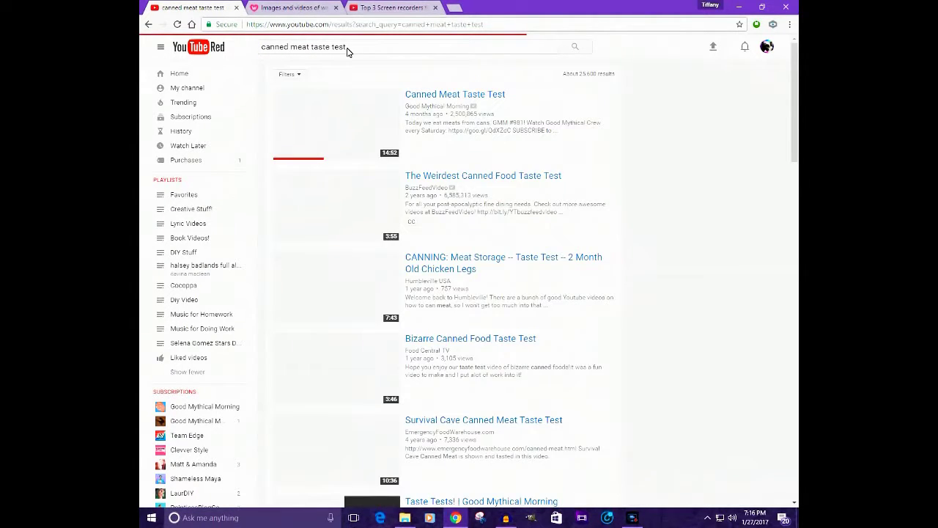
{"action": "left_click", "coordinate": [459, 95]}
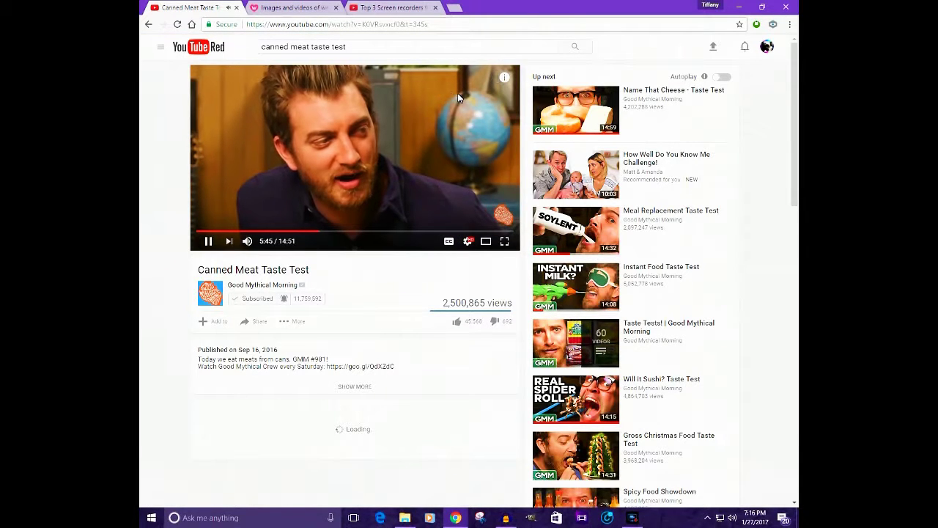
- Replay the Canned Meat Taste Test video from 5:27 to find the wanted sound, pausing at 5:49
{"action": "left_click", "coordinate": [444, 102]}
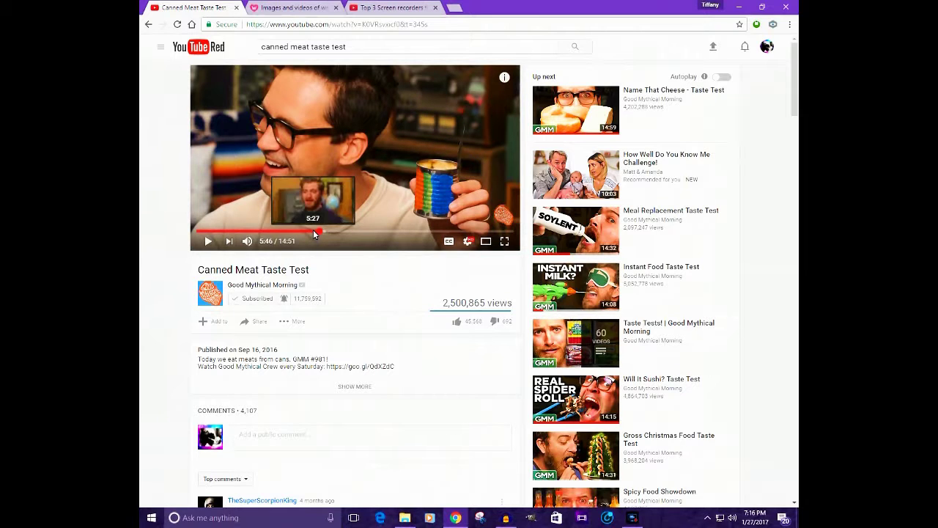
{"action": "left_click", "coordinate": [313, 230]}
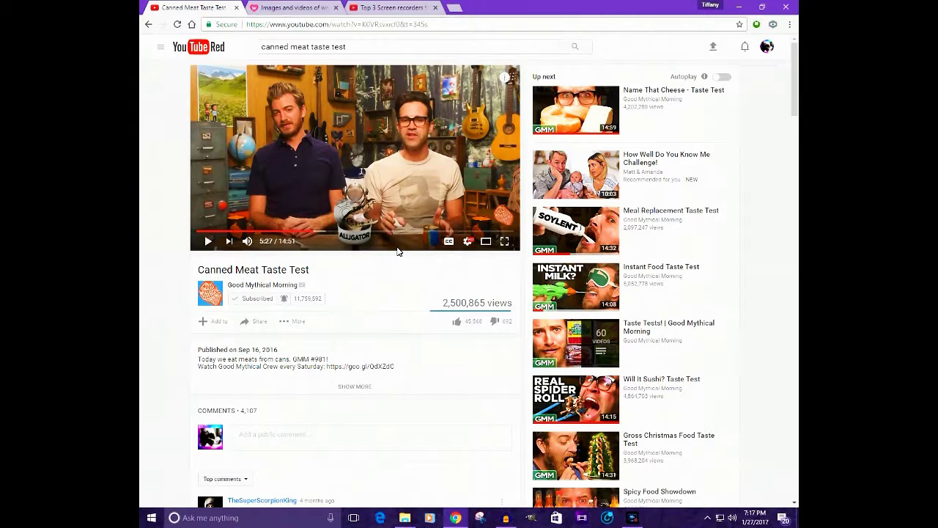
{"action": "left_click", "coordinate": [338, 129]}
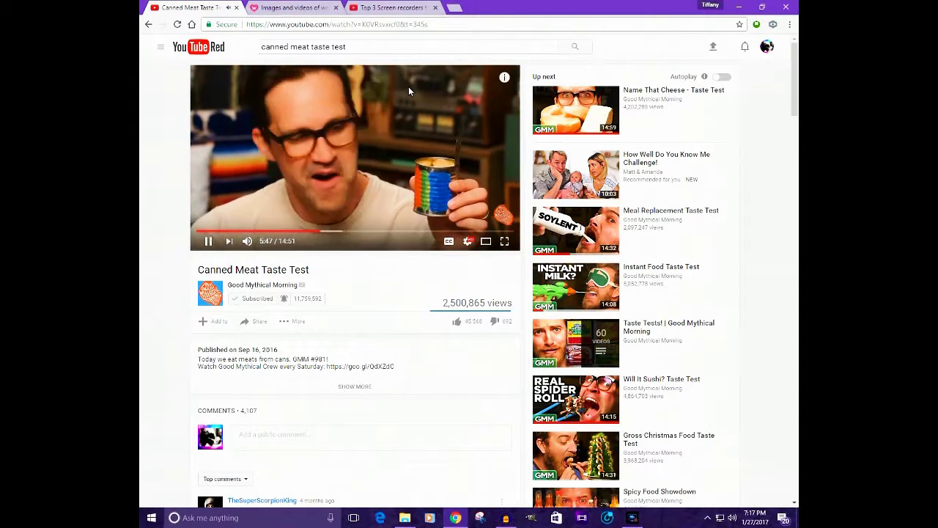
{"action": "left_click", "coordinate": [207, 241]}
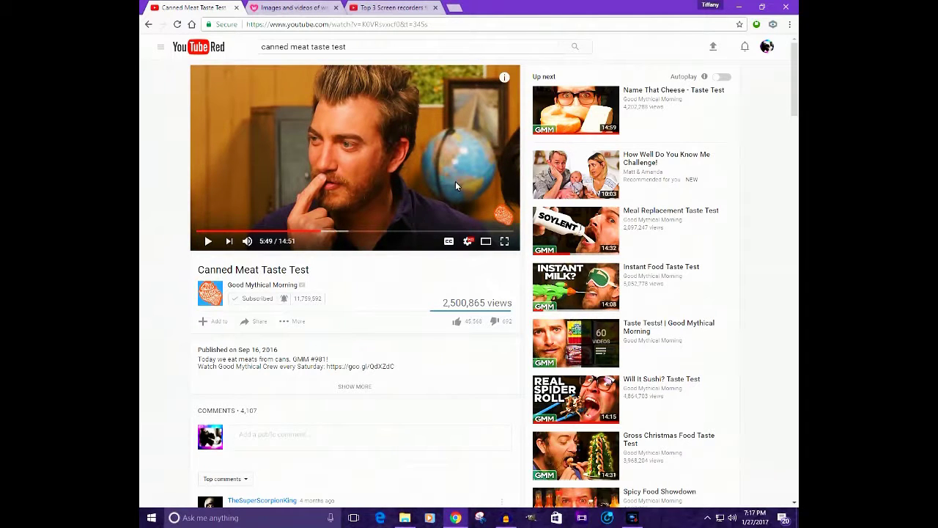
- View the video full screen, replay it from 5:43, pause at 5:45 to pinpoint the clip's time, and exit full screen
{"action": "left_click", "coordinate": [507, 243]}
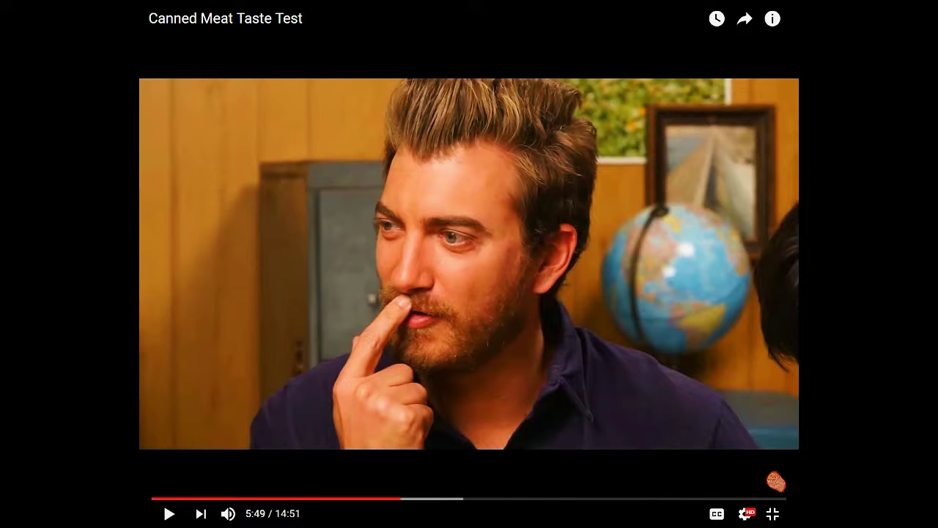
{"action": "left_click", "coordinate": [397, 499]}
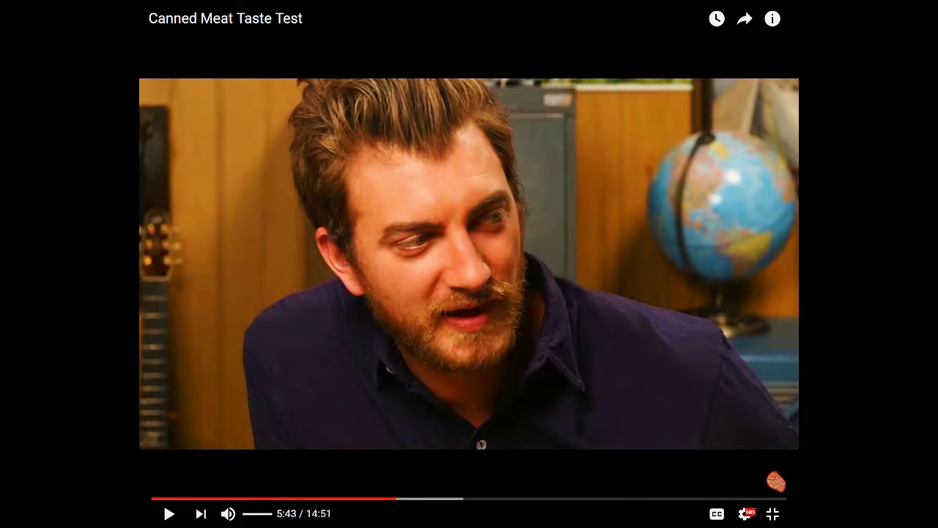
{"action": "left_click", "coordinate": [626, 217]}
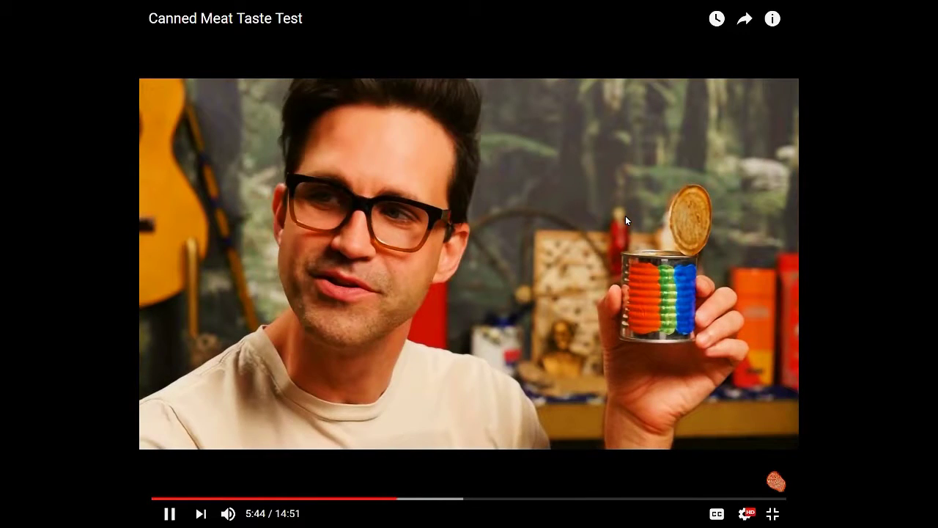
{"action": "left_click", "coordinate": [584, 206]}
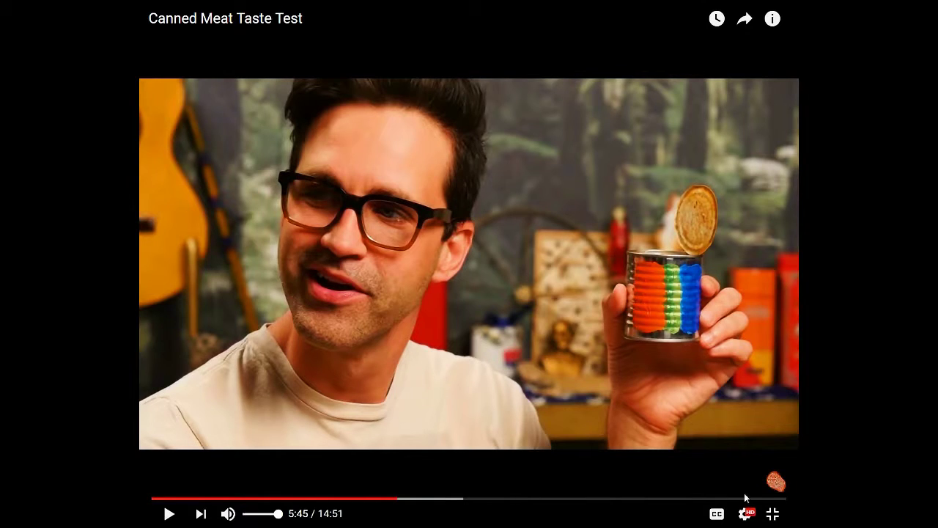
{"action": "left_click", "coordinate": [773, 514]}
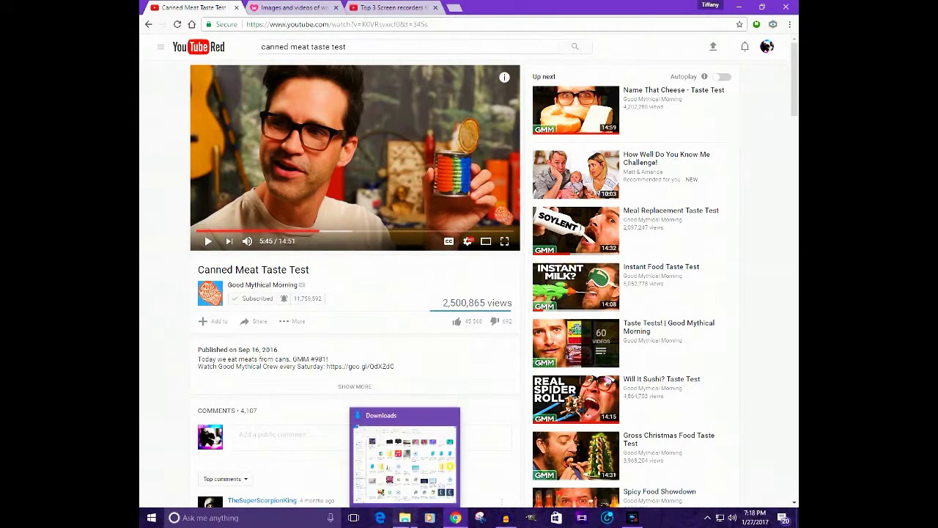
- Import the Canned Meat Taste Test_K0VRsvxicf0_youtube audio file from the Downloads folder into Audacity
{"action": "left_click", "coordinate": [407, 519]}
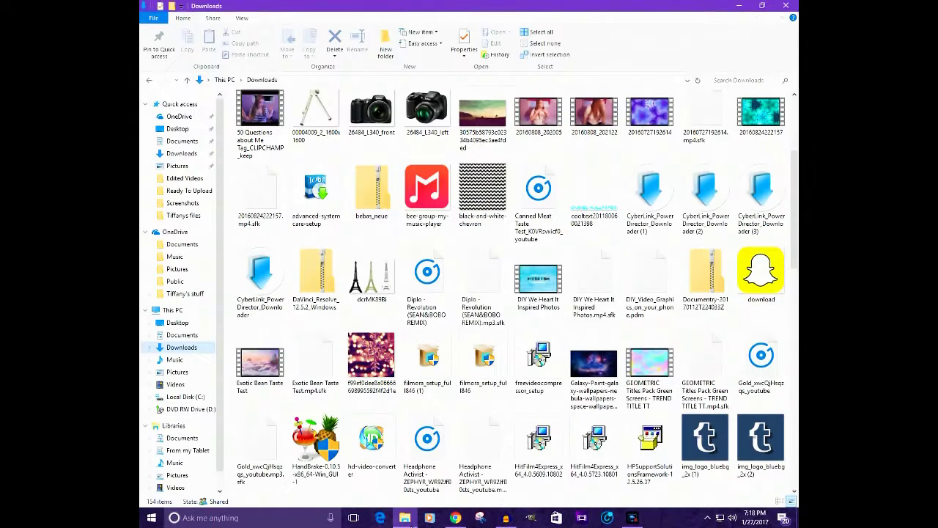
{"action": "left_click", "coordinate": [541, 192]}
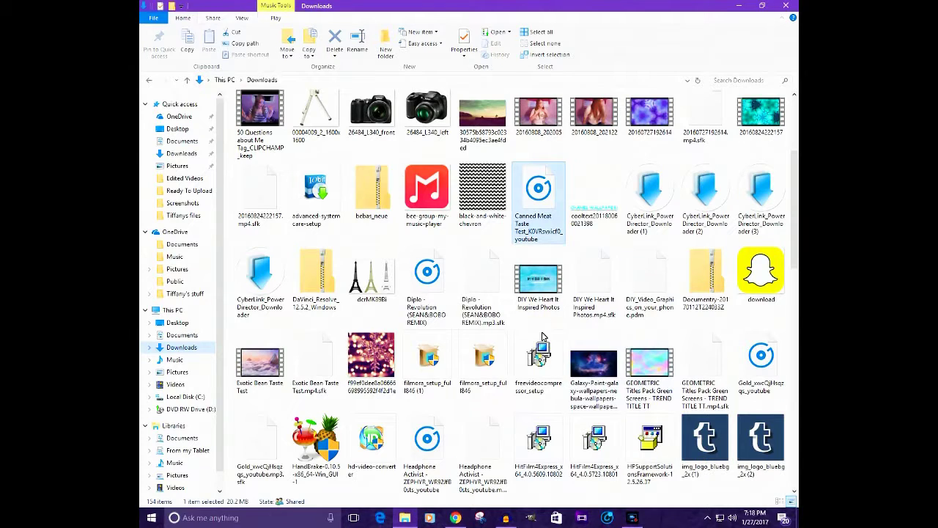
{"action": "left_click", "coordinate": [506, 517]}
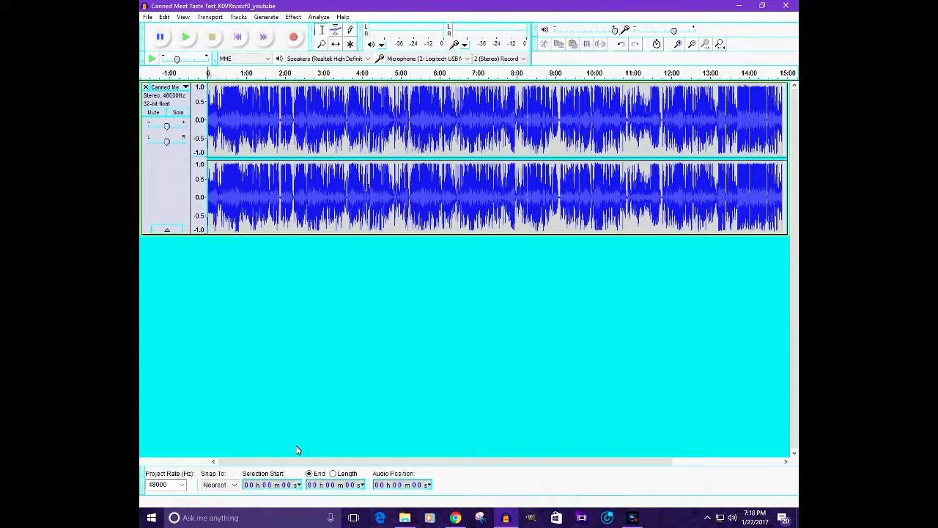
- Set the selection start to 00 h 05 m 44 s in the Canned Meat Taste Test audio
{"action": "left_click", "coordinate": [269, 486]}
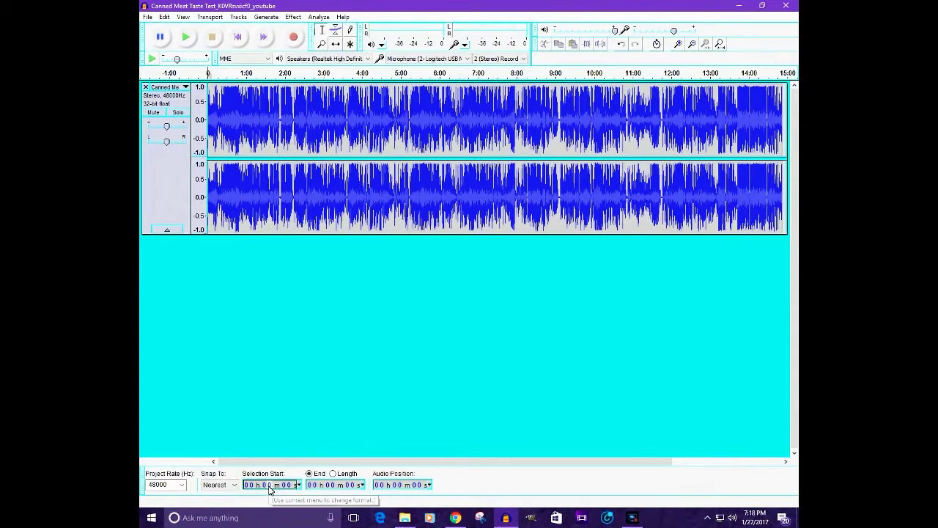
{"action": "type", "text": "5 m "}
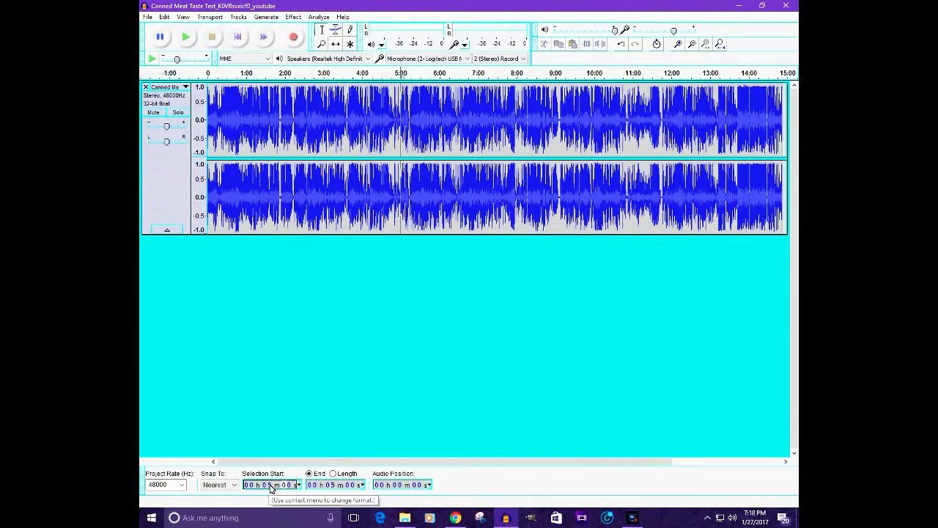
{"action": "type", "text": "44"}
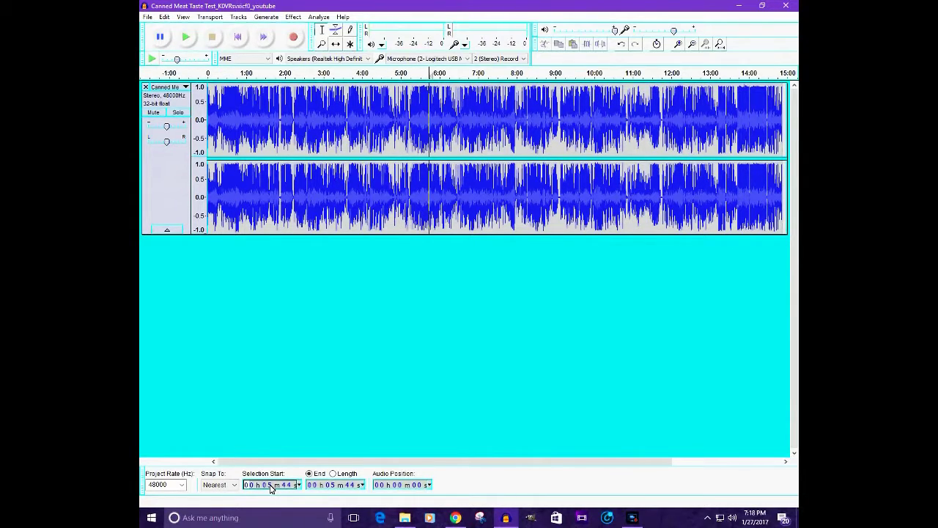
- Play the audio from the 5:44 cursor position to check where the wanted clip starts, and stop playback
{"action": "left_click", "coordinate": [680, 45]}
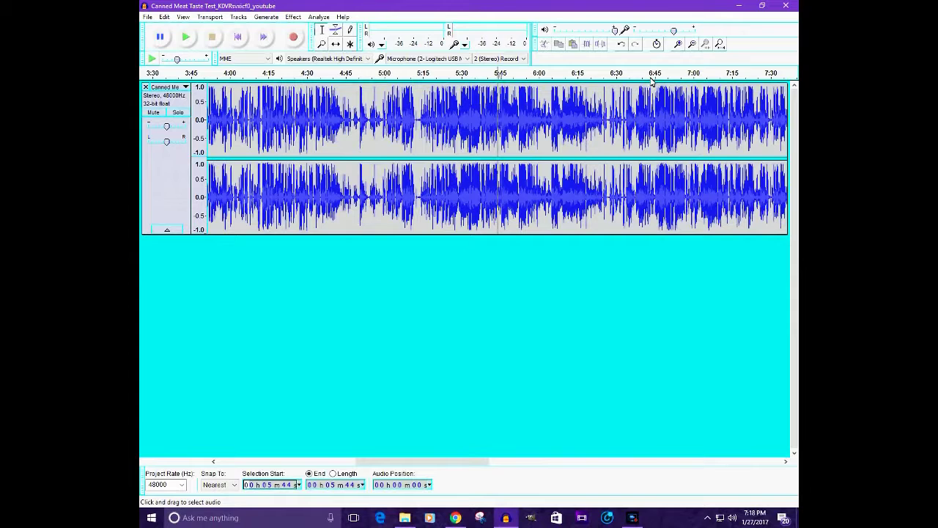
{"action": "left_click", "coordinate": [679, 45]}
{"action": "left_click", "coordinate": [679, 45]}
{"action": "left_click", "coordinate": [679, 46]}
{"action": "left_click", "coordinate": [679, 46]}
{"action": "left_click", "coordinate": [679, 45]}
{"action": "left_click", "coordinate": [679, 46]}
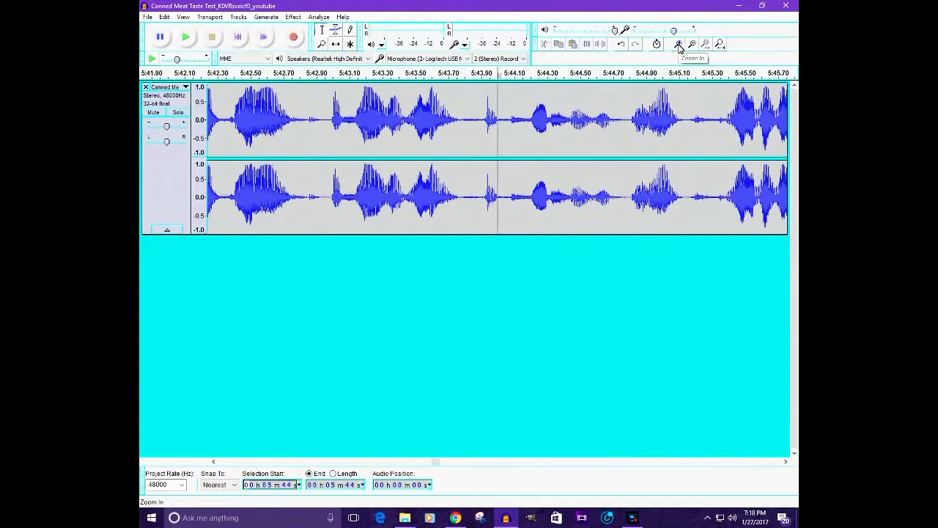
{"action": "left_click", "coordinate": [188, 36]}
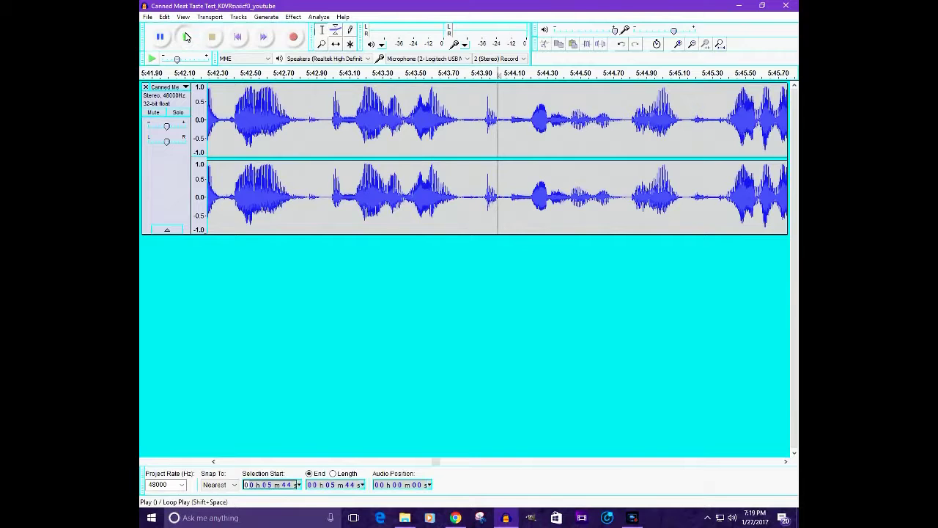
{"action": "left_click", "coordinate": [210, 36]}
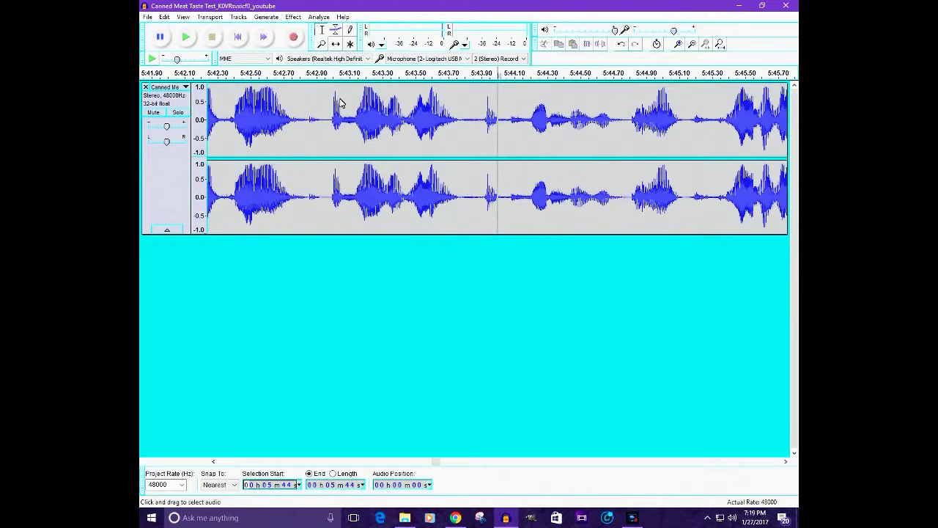
- Delete all audio from the start of the track up to the 5:44 cursor position
{"action": "key", "text": "shift+Home"}
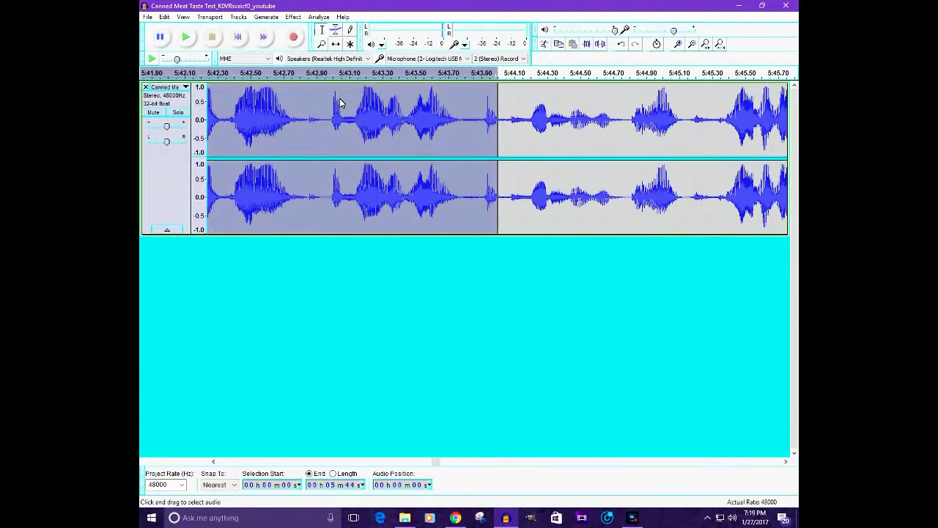
{"action": "key", "text": "Delete"}
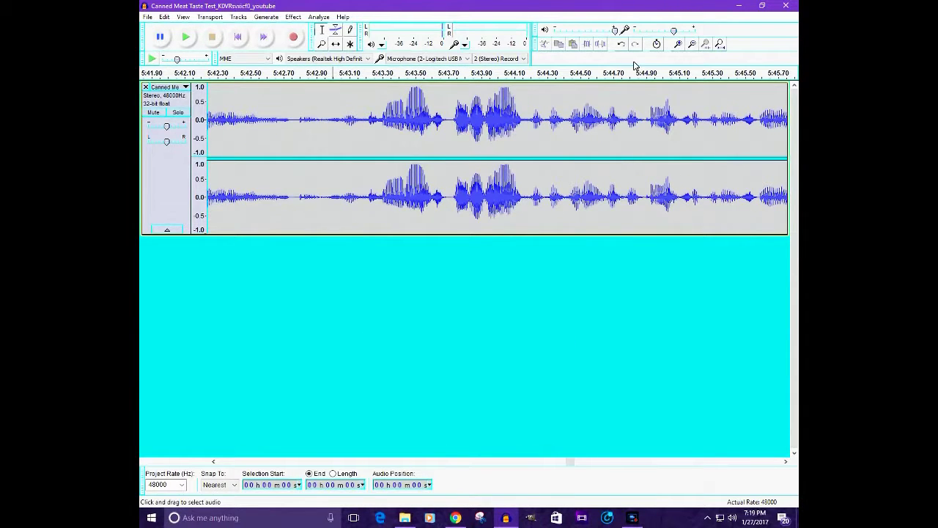
{"action": "left_click_drag", "start_coordinate": [576, 461], "coordinate": [218, 462]}
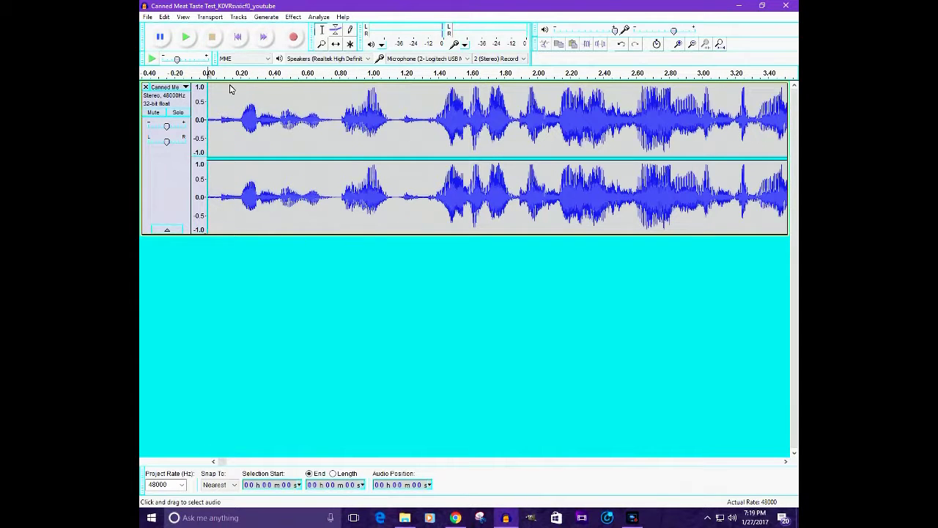
- Play the trimmed audio briefly from its beginning and place the cursor at the 1-second mark
{"action": "left_click", "coordinate": [185, 37]}
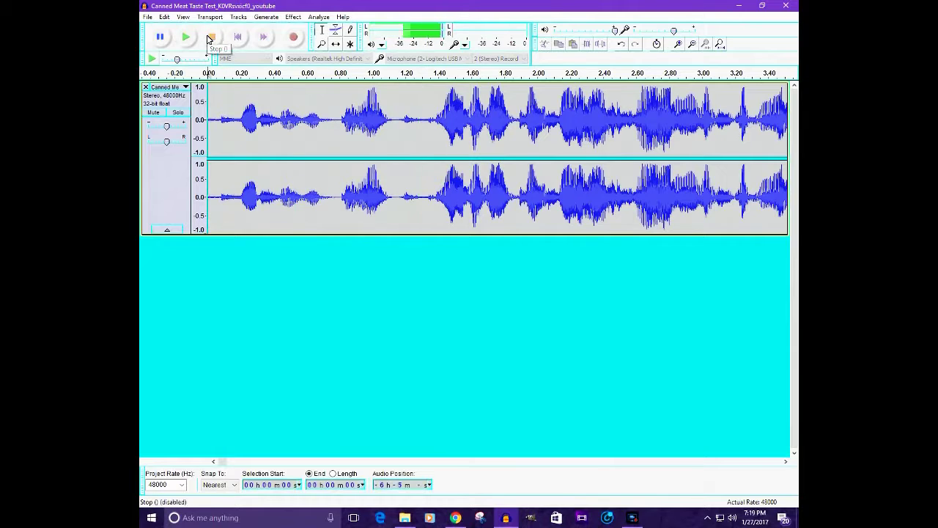
{"action": "left_click", "coordinate": [210, 38]}
{"action": "left_click", "coordinate": [400, 121]}
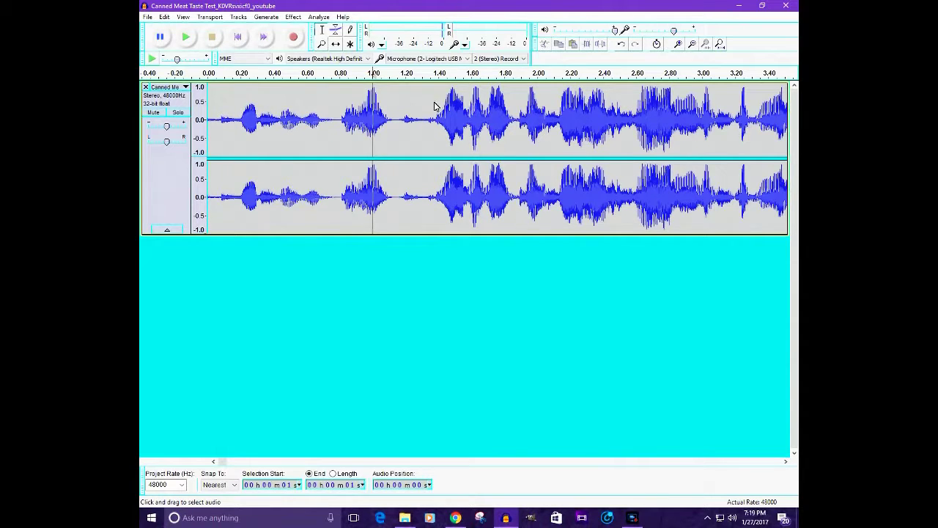
{"action": "key", "text": "period"}
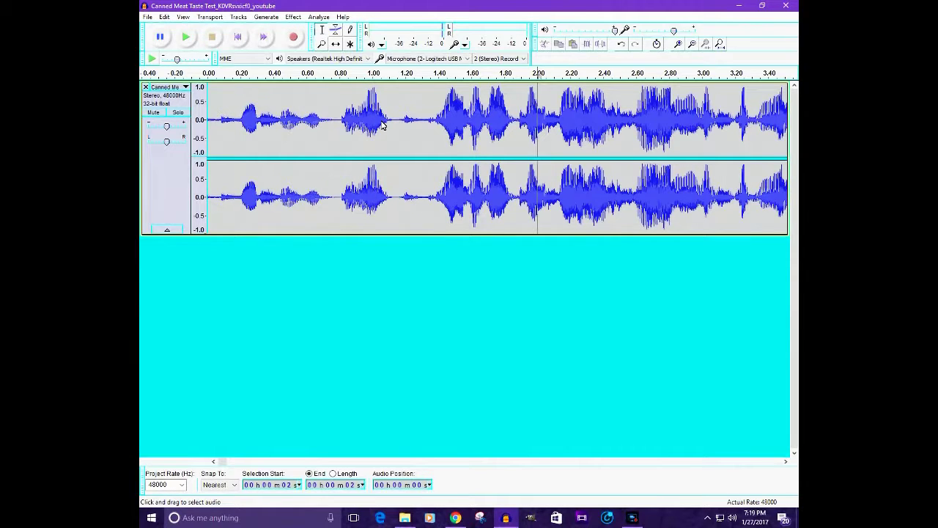
{"action": "key", "text": "comma"}
- Shift the audio about 0.18 s earlier with the Time Shift Tool and split it at the 1-second mark, checking the result by ear
{"action": "left_click", "coordinate": [334, 43]}
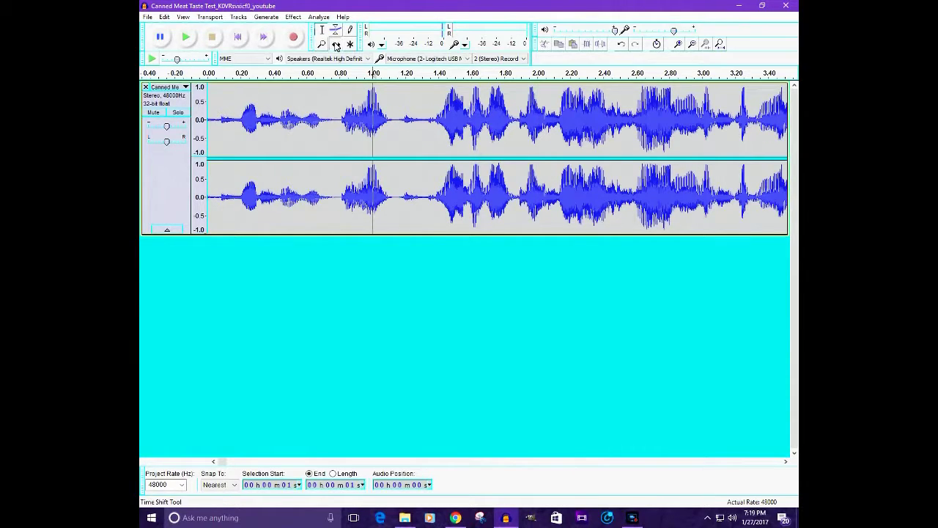
{"action": "left_click_drag", "start_coordinate": [456, 108], "coordinate": [428, 109]}
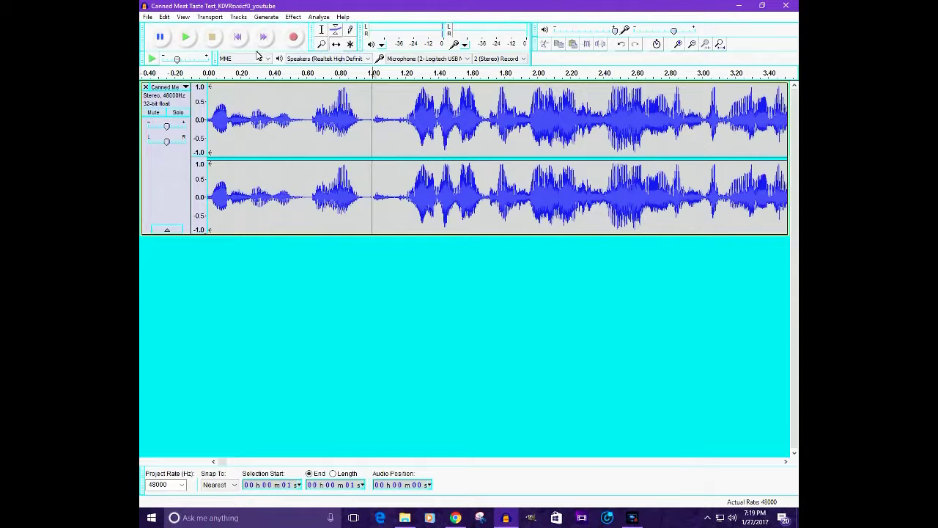
{"action": "left_click", "coordinate": [186, 36]}
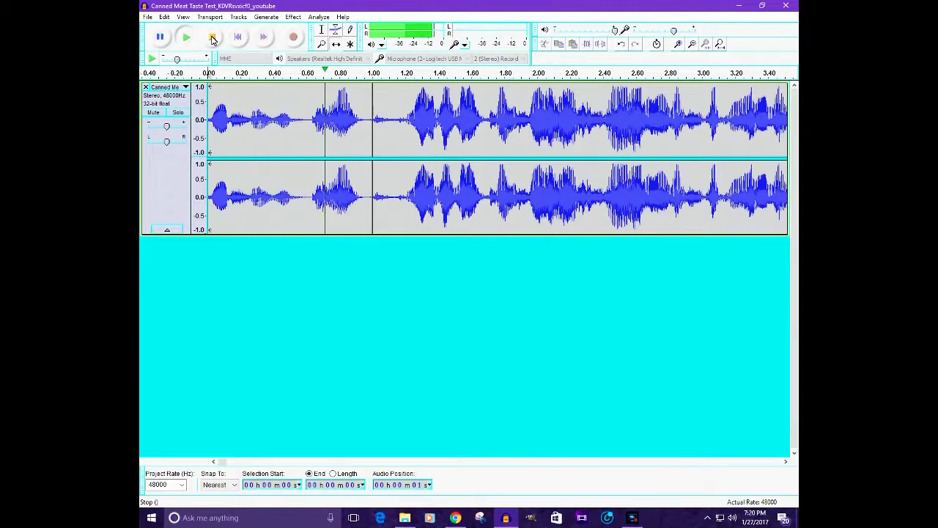
{"action": "left_click", "coordinate": [213, 38]}
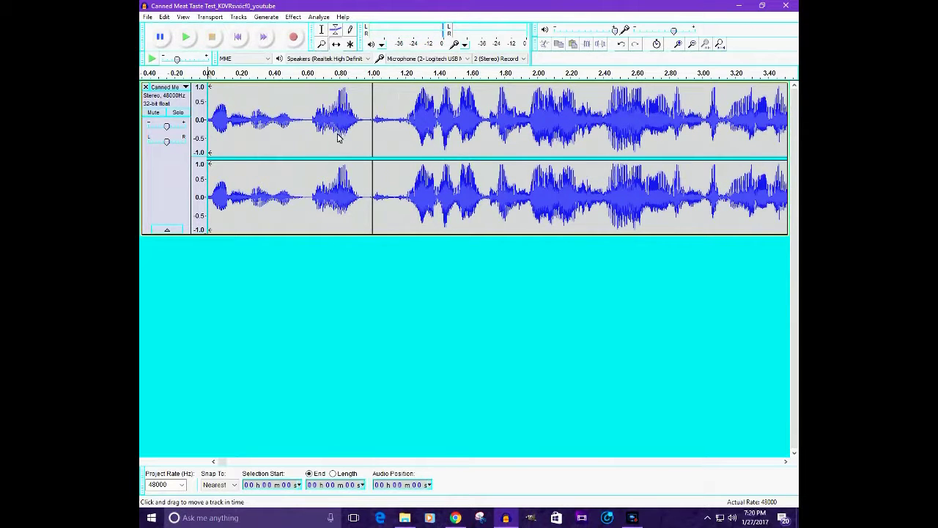
- Select the audio clip after the 1-second split with the Selection tool and delete it
{"action": "left_click", "coordinate": [327, 34]}
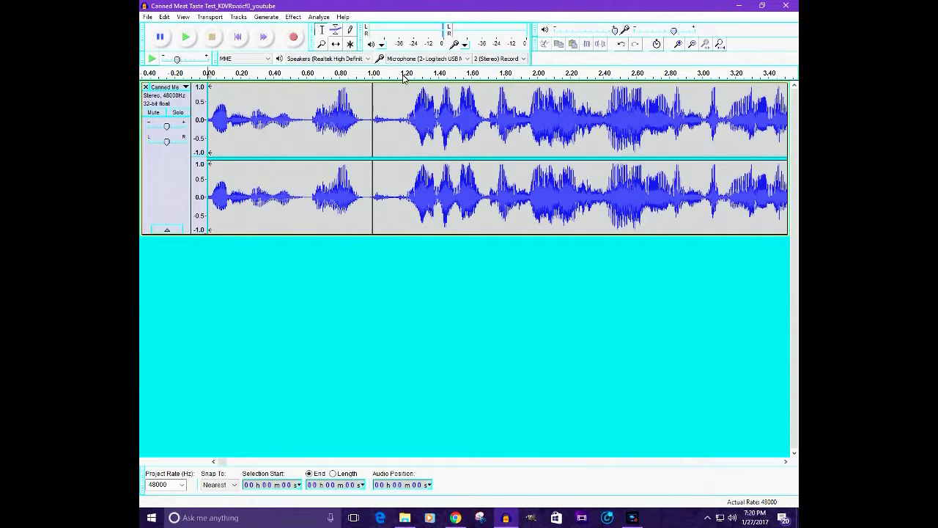
{"action": "double_click", "coordinate": [462, 103]}
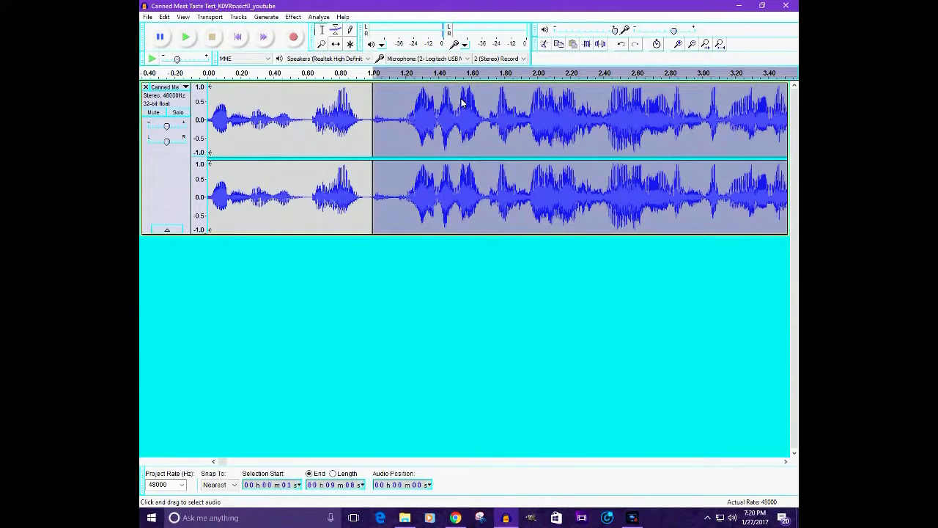
{"action": "key", "text": "Delete"}
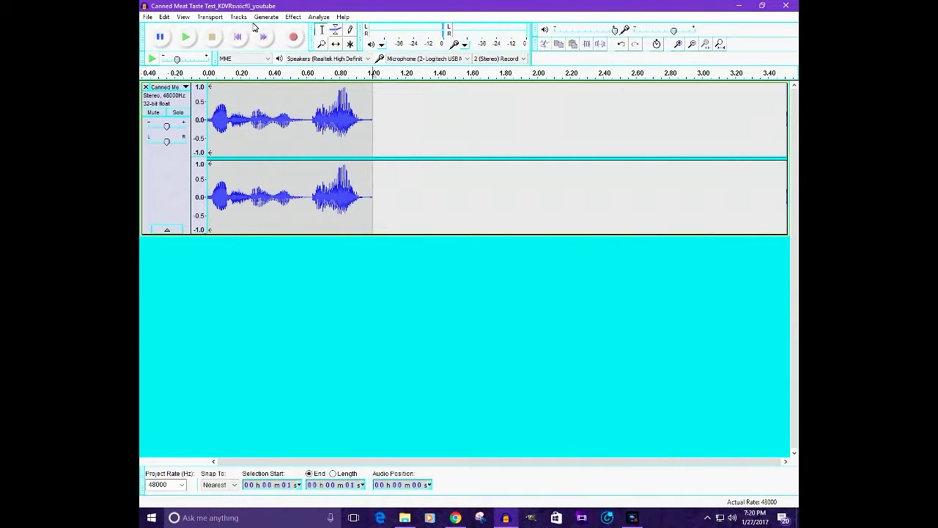
- Shift the remaining short clip about 0.18 s later with the Time Shift Tool and play it from the beginning
{"action": "left_click", "coordinate": [336, 44]}
{"action": "left_click_drag", "start_coordinate": [279, 132], "coordinate": [309, 129]}
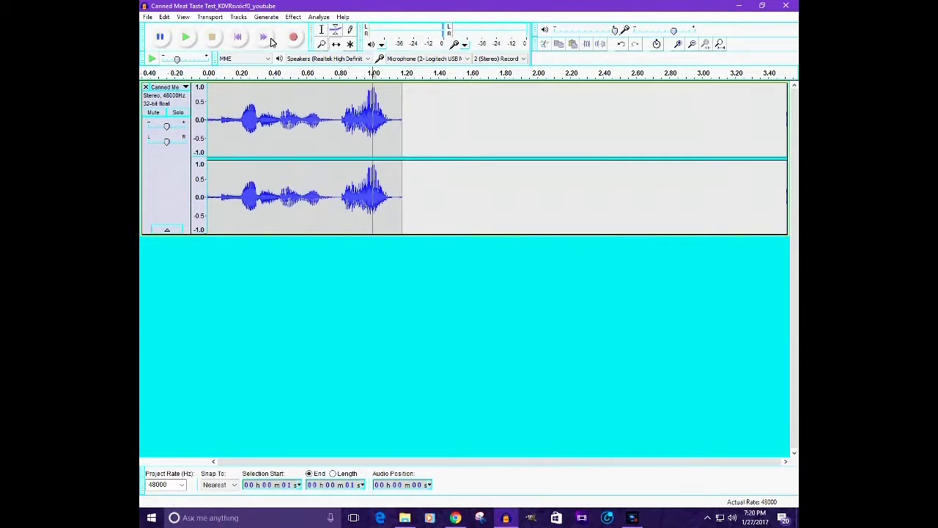
{"action": "left_click", "coordinate": [237, 37]}
{"action": "left_click", "coordinate": [187, 37]}
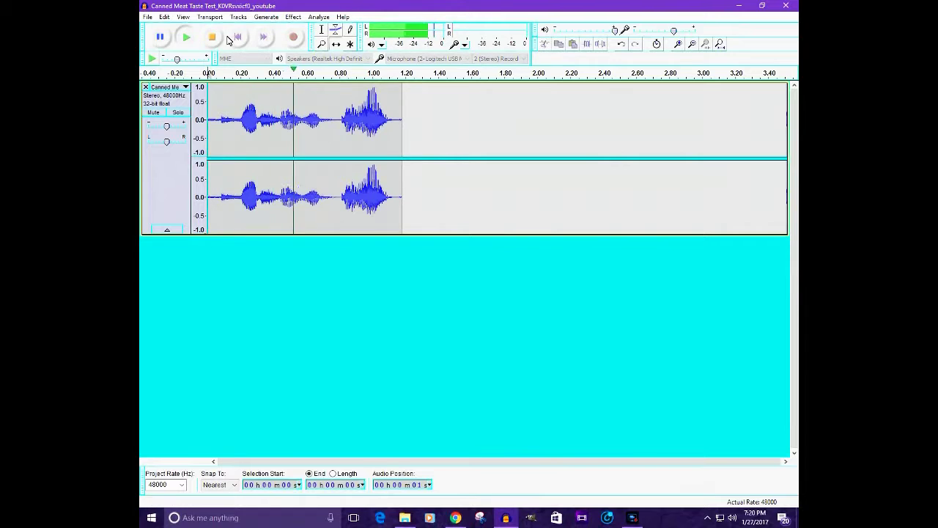
{"action": "left_click", "coordinate": [189, 39]}
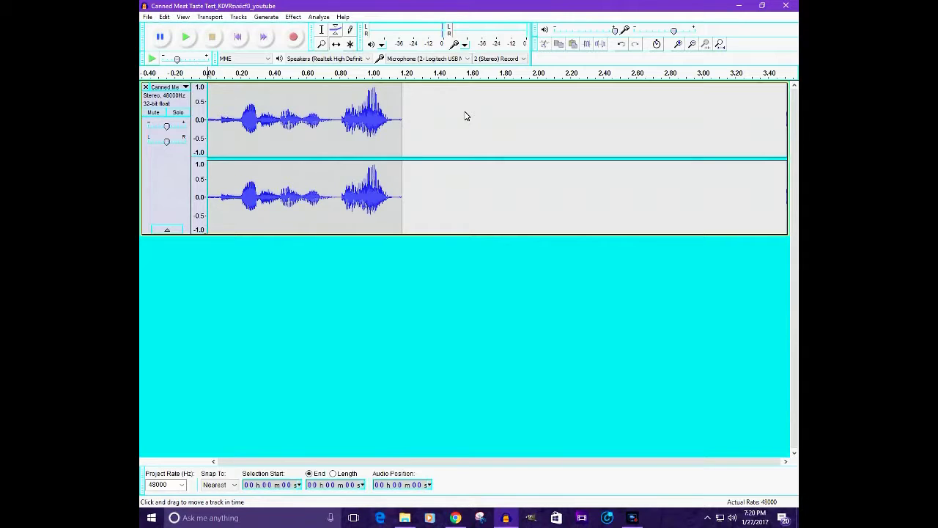
- Minimize the Audacity window and browse the files in the Downloads folder
{"action": "left_click", "coordinate": [739, 5]}
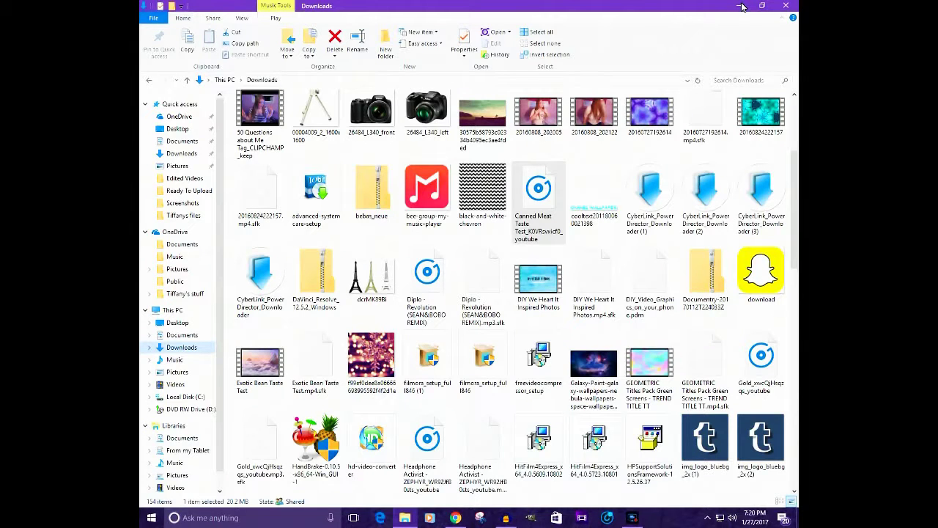
{"action": "scroll", "coordinate": [704, 290], "scroll_direction": "down", "scroll_amount": 5}
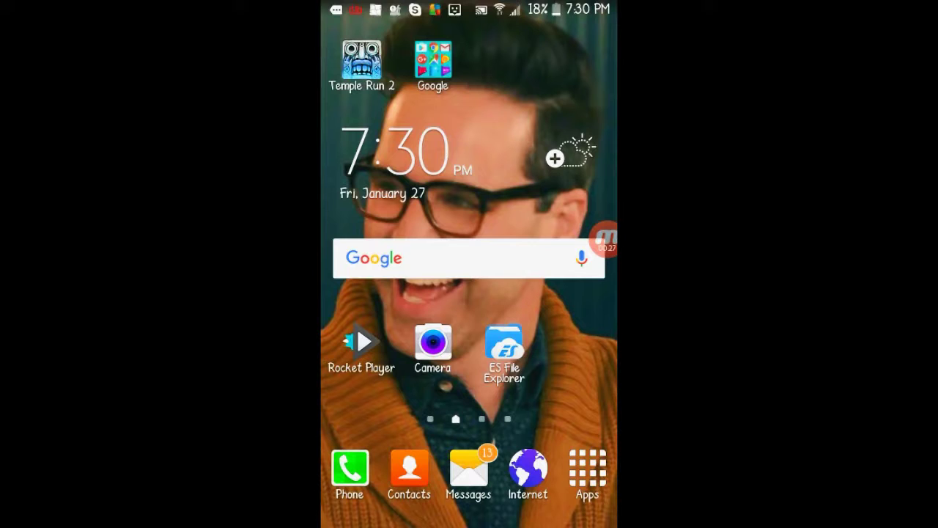
- Switch to ES File Explorer on the phone and open the Download folder
{"action": "left_click", "coordinate": [505, 344]}
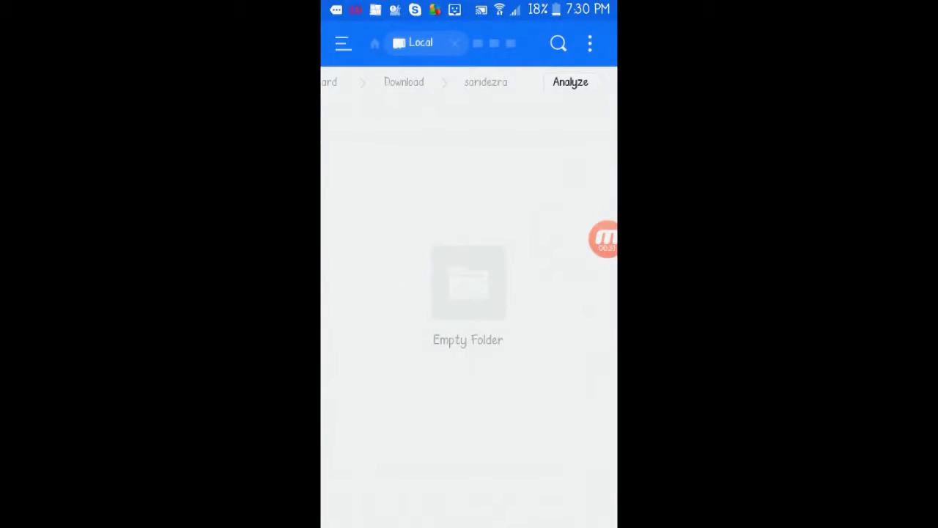
{"action": "left_click", "coordinate": [342, 43]}
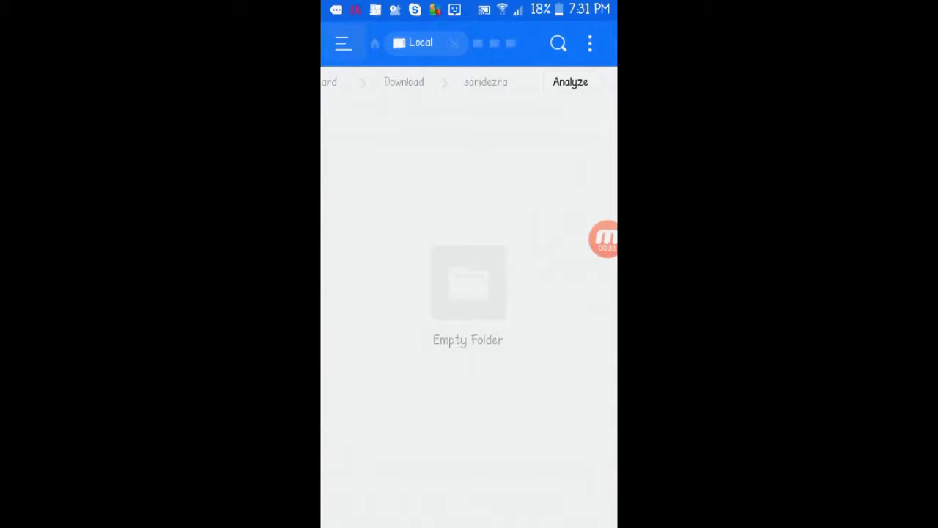
{"action": "left_click", "coordinate": [380, 321]}
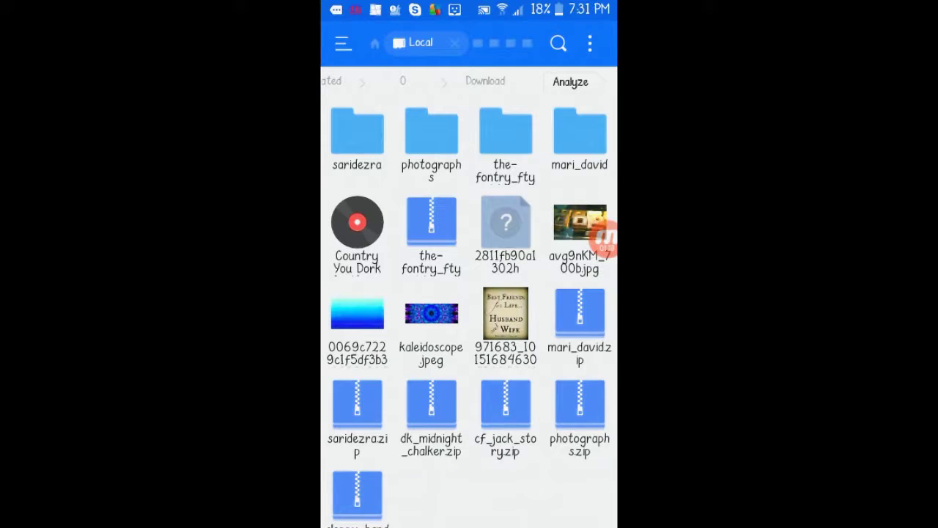
- Move the "Country You Dork" audio file from Download to the Notifications folder in internal storage, and return to the home screen
{"action": "left_click", "coordinate": [357, 235]}
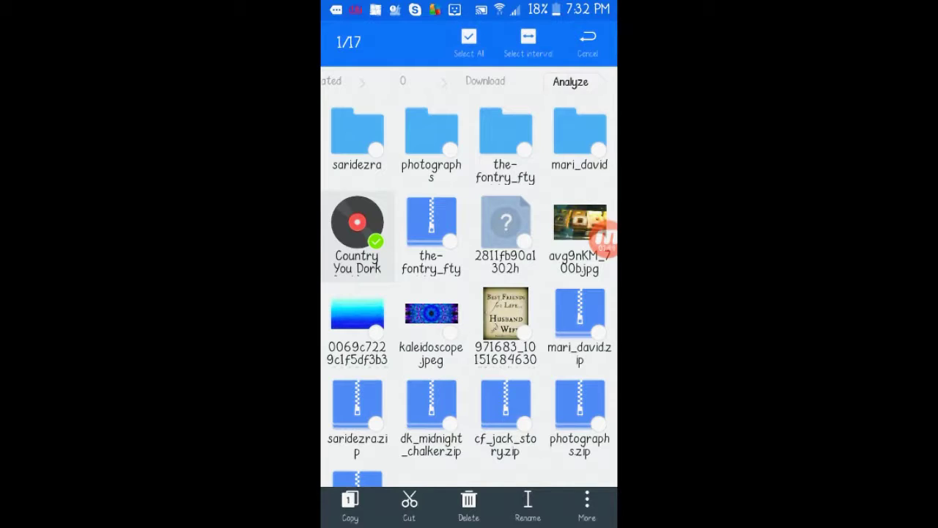
{"action": "left_click", "coordinate": [587, 506]}
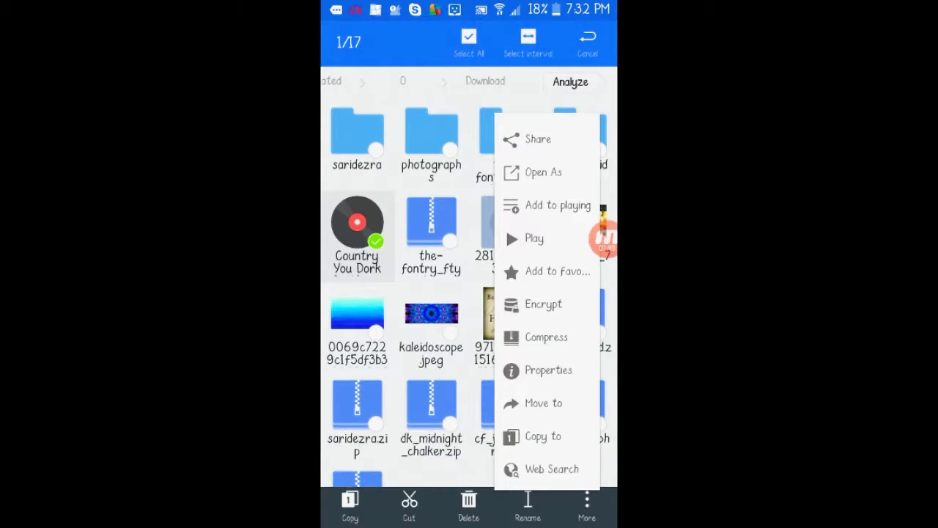
{"action": "left_click", "coordinate": [543, 402]}
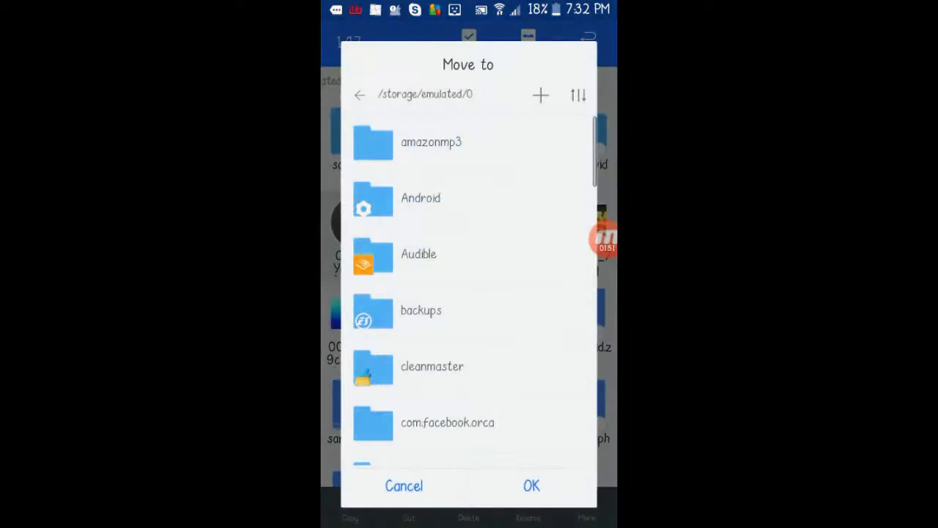
{"action": "scroll", "coordinate": [469, 290], "scroll_direction": "down", "scroll_amount": 10}
{"action": "scroll", "coordinate": [475, 290], "scroll_direction": "down", "scroll_amount": 10}
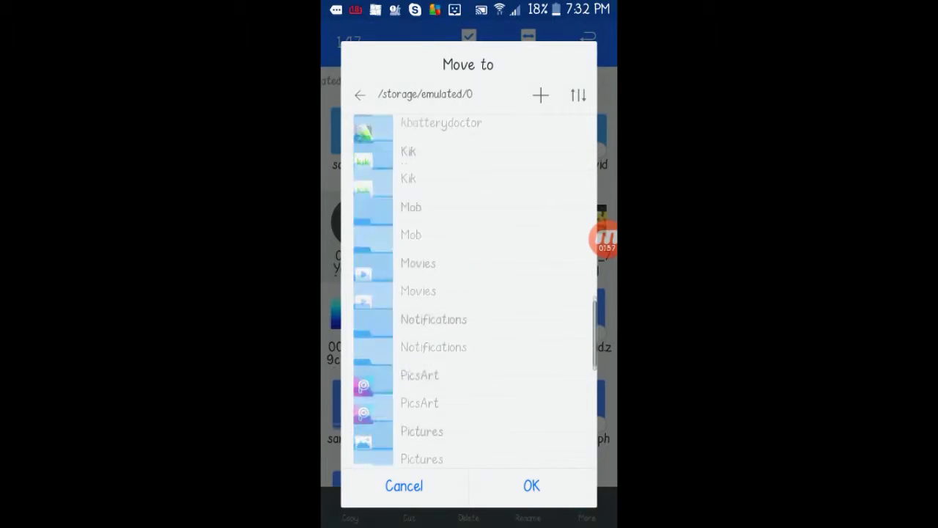
{"action": "left_click", "coordinate": [434, 310]}
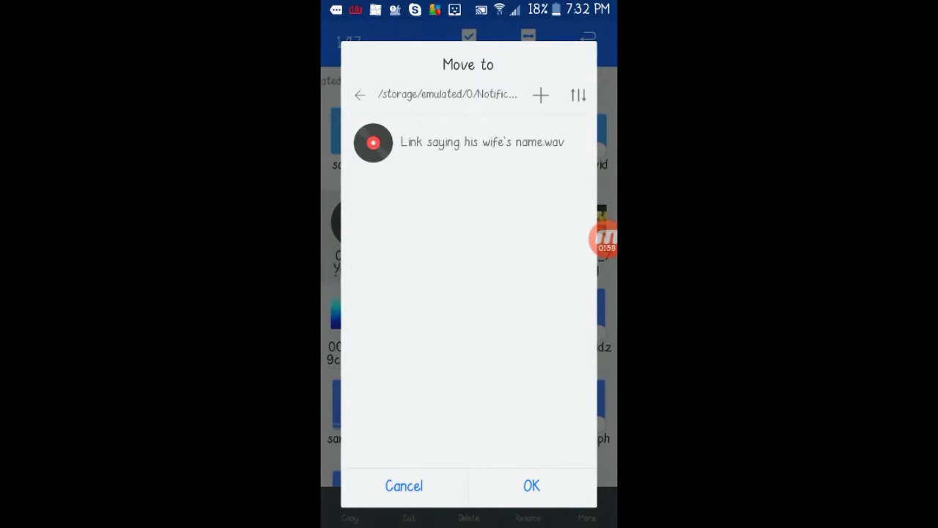
{"action": "key", "text": "Escape"}
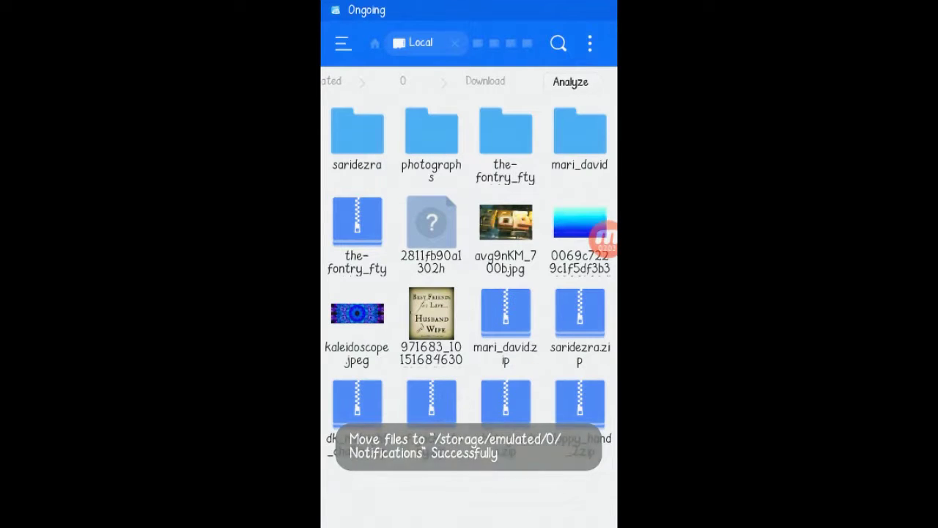
{"action": "key", "text": "Home"}
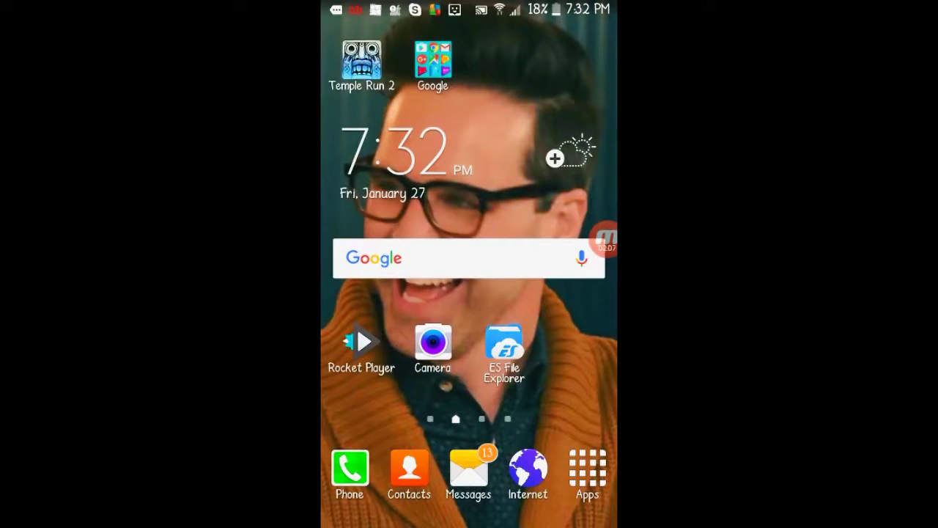
- Open the phone's ringtones and sounds options in the sound and notification settings
{"action": "left_click", "coordinate": [588, 469]}
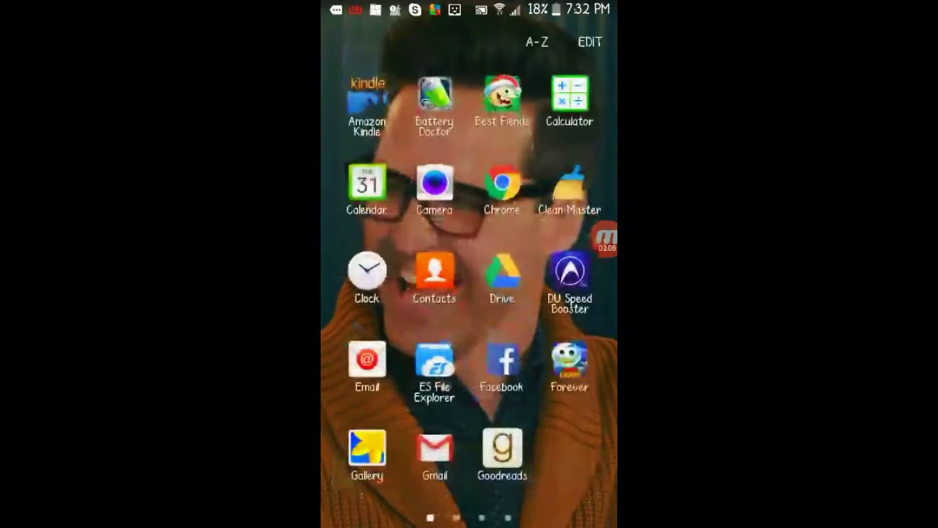
{"action": "scroll", "coordinate": [469, 282], "scroll_direction": "right", "scroll_amount": 5}
{"action": "scroll", "coordinate": [469, 282], "scroll_direction": "right", "scroll_amount": 5}
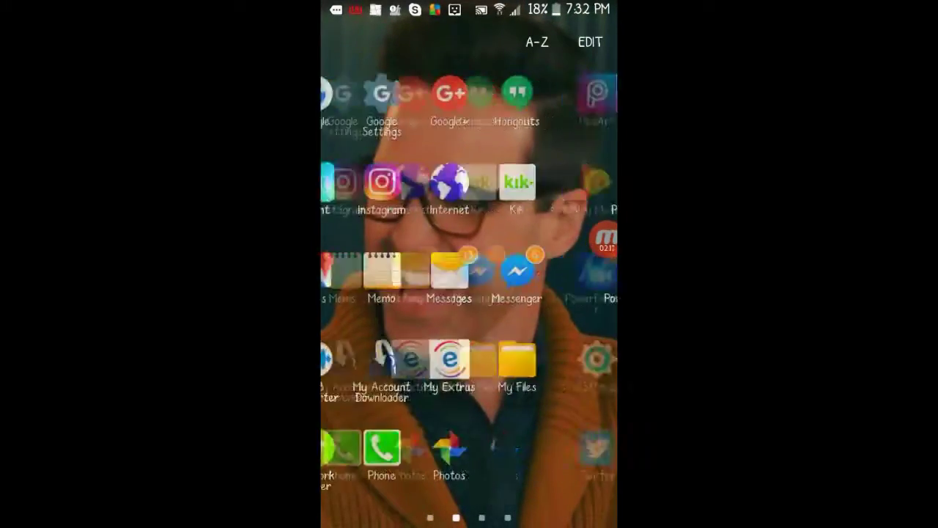
{"action": "left_click", "coordinate": [368, 359]}
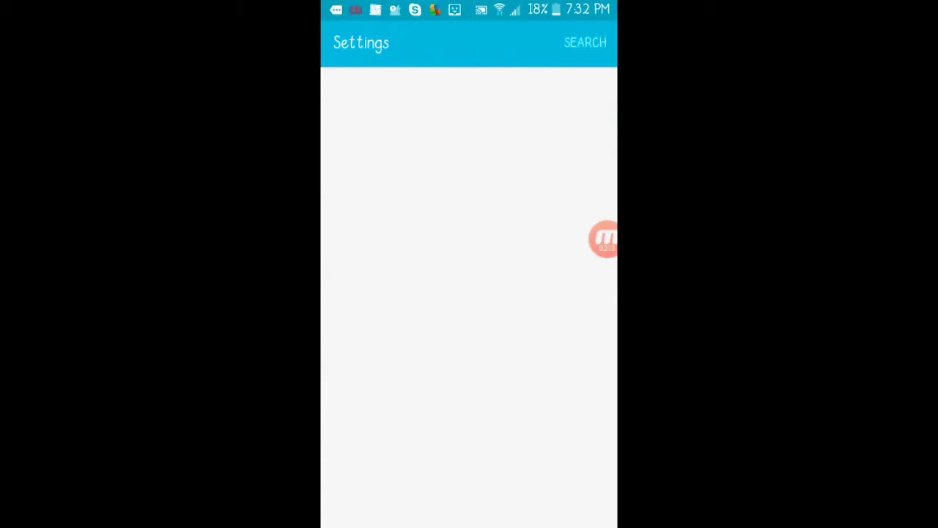
{"action": "scroll", "coordinate": [469, 293], "scroll_direction": "down", "scroll_amount": 5}
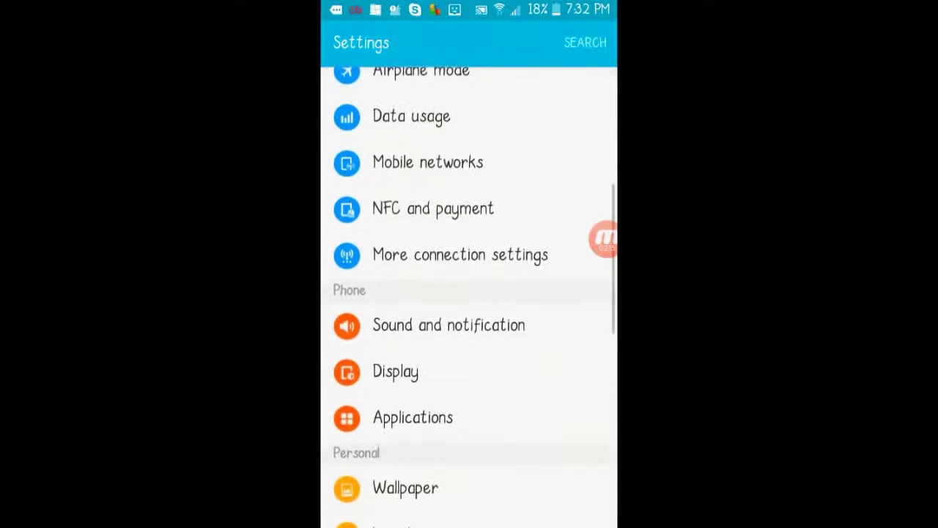
{"action": "left_click", "coordinate": [449, 321]}
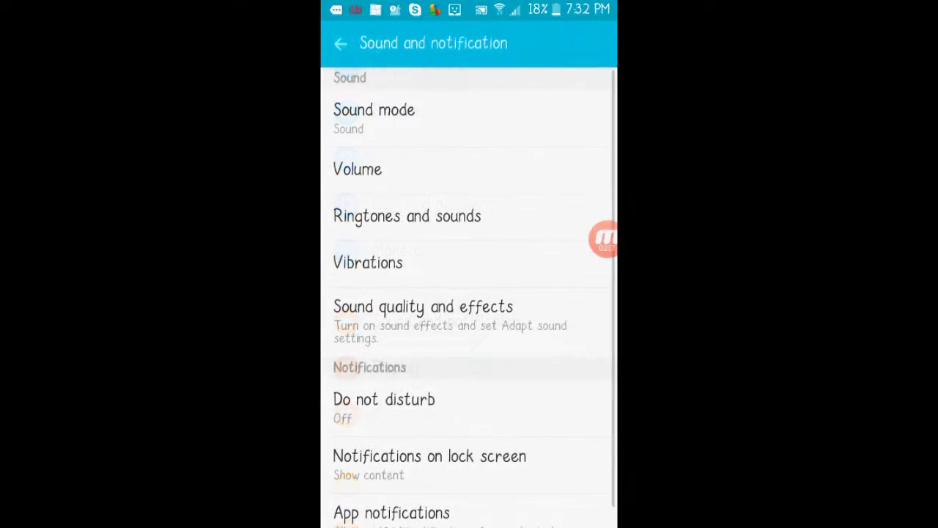
{"action": "left_click", "coordinate": [407, 216]}
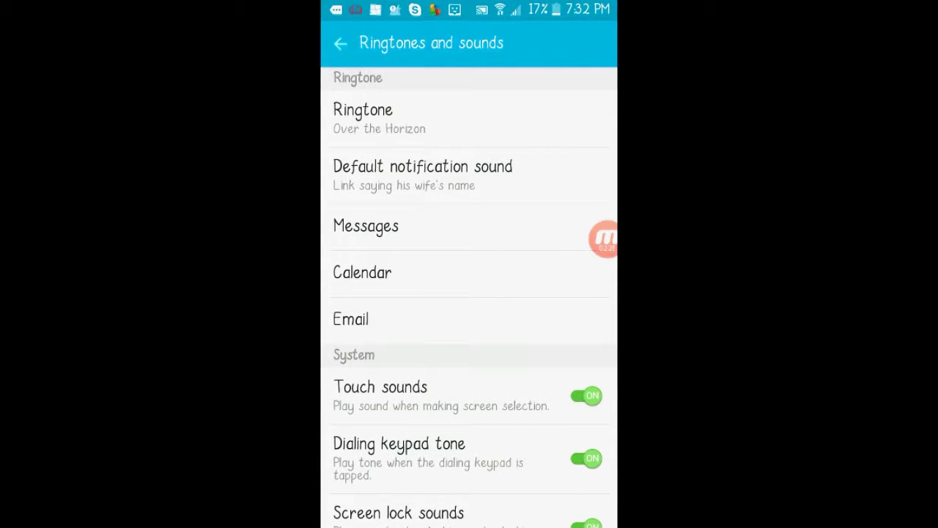
- Set the phone's default notification sound to "Country You Dork (Link)"
{"action": "left_click", "coordinate": [423, 174]}
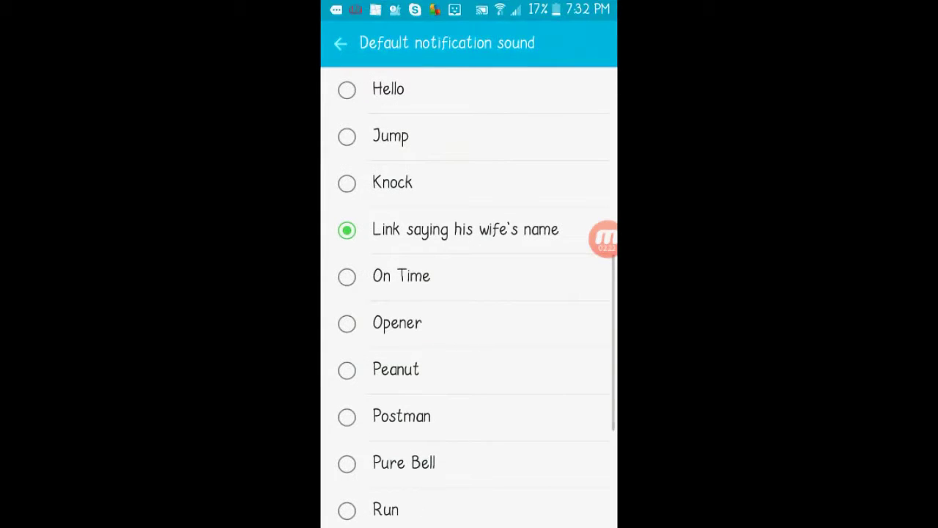
{"action": "scroll", "coordinate": [469, 293], "scroll_direction": "up", "scroll_amount": 5}
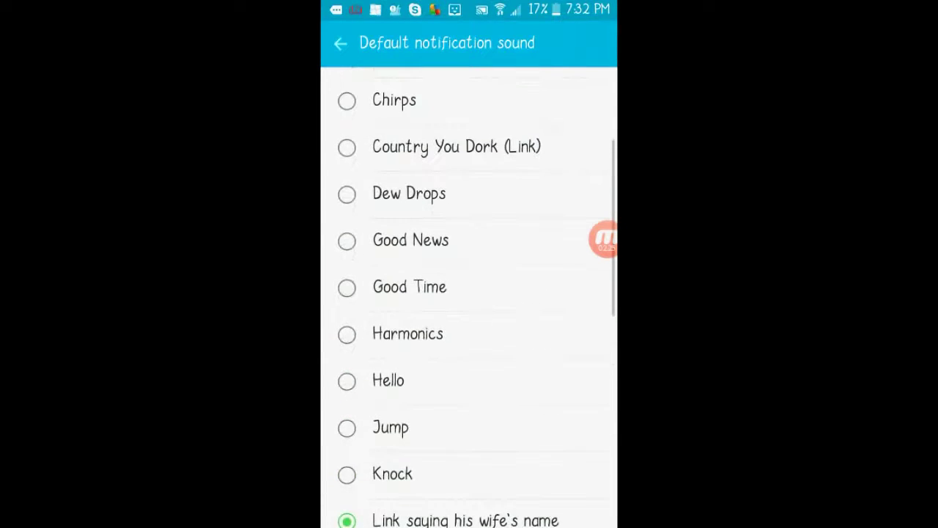
{"action": "left_click", "coordinate": [440, 193]}
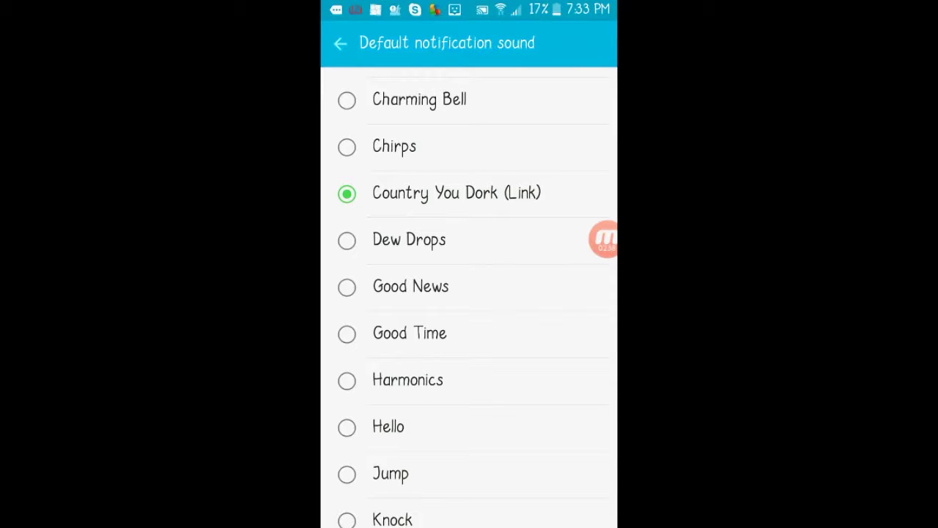
{"action": "scroll", "coordinate": [469, 294], "scroll_direction": "down", "scroll_amount": 5}
{"action": "left_click", "coordinate": [465, 195]}
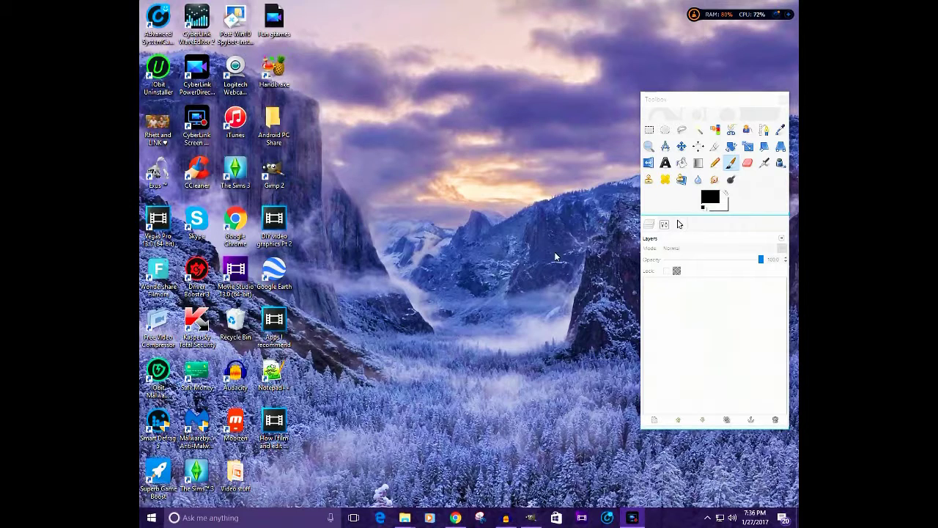
- Switch to GIMP on the computer, maximize its window and close the separate Documents folder window
{"action": "left_click", "coordinate": [531, 517]}
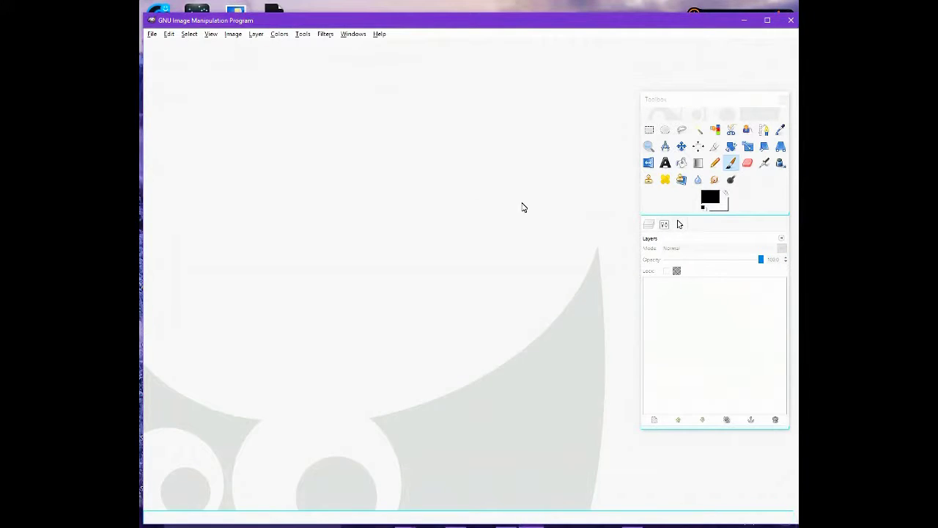
{"action": "left_click", "coordinate": [769, 24]}
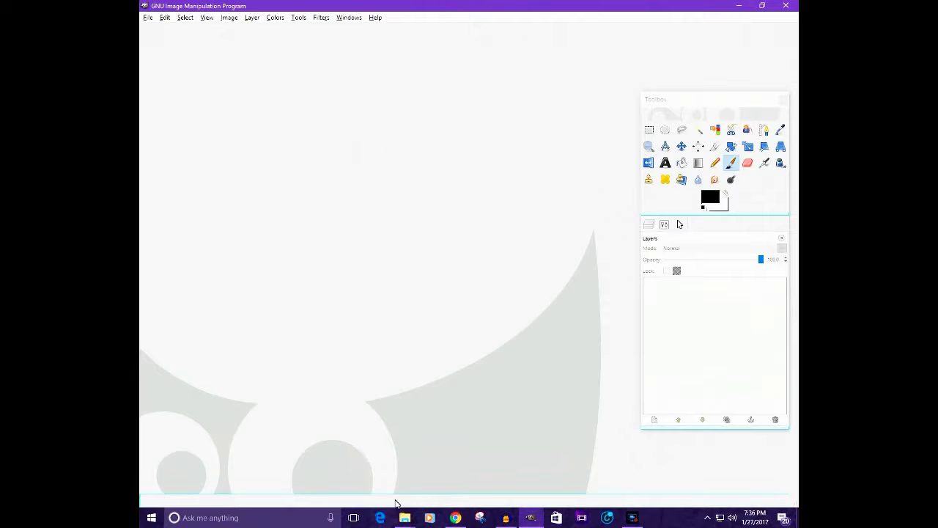
{"action": "mouse_move", "coordinate": [404, 517]}
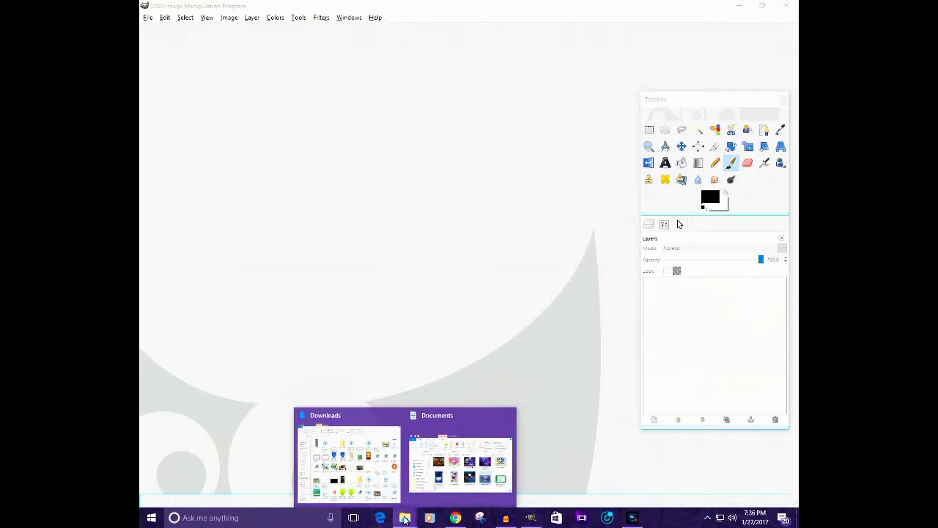
{"action": "left_click", "coordinate": [428, 465]}
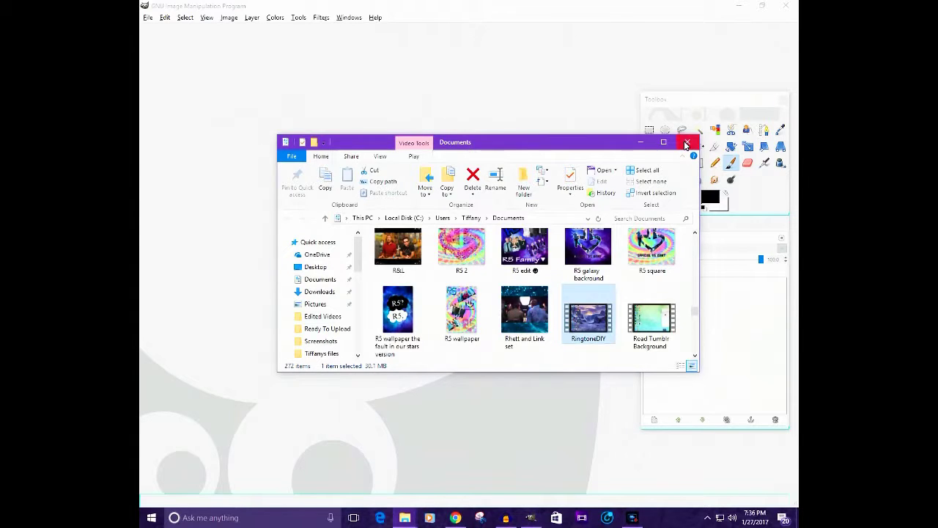
{"action": "left_click", "coordinate": [686, 144]}
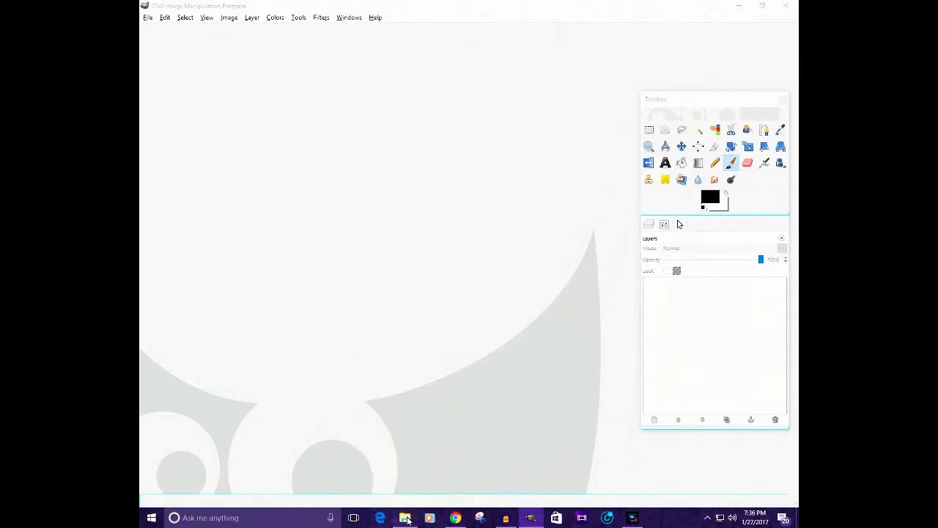
- Open the "DIY blue wallpaper" image from the Documents folder in GIMP
{"action": "left_click", "coordinate": [405, 517]}
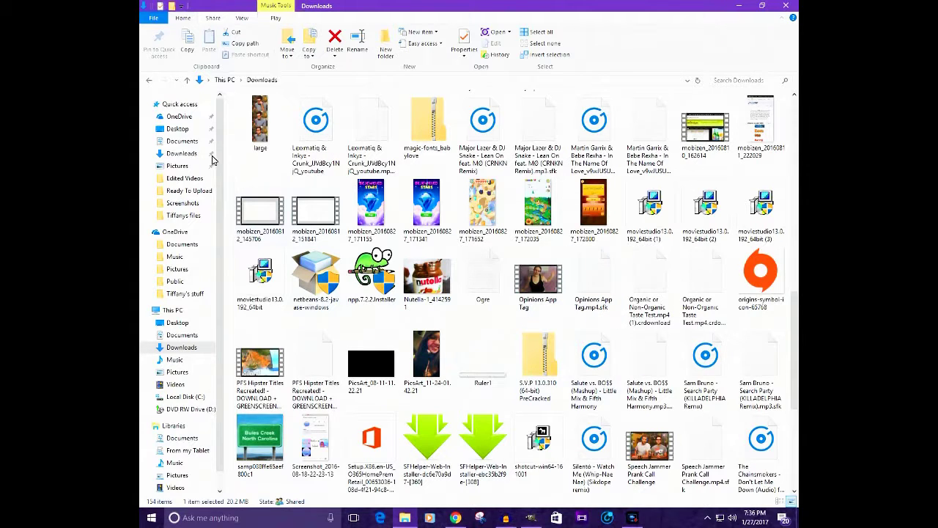
{"action": "scroll", "coordinate": [220, 159], "scroll_direction": "down", "scroll_amount": 1}
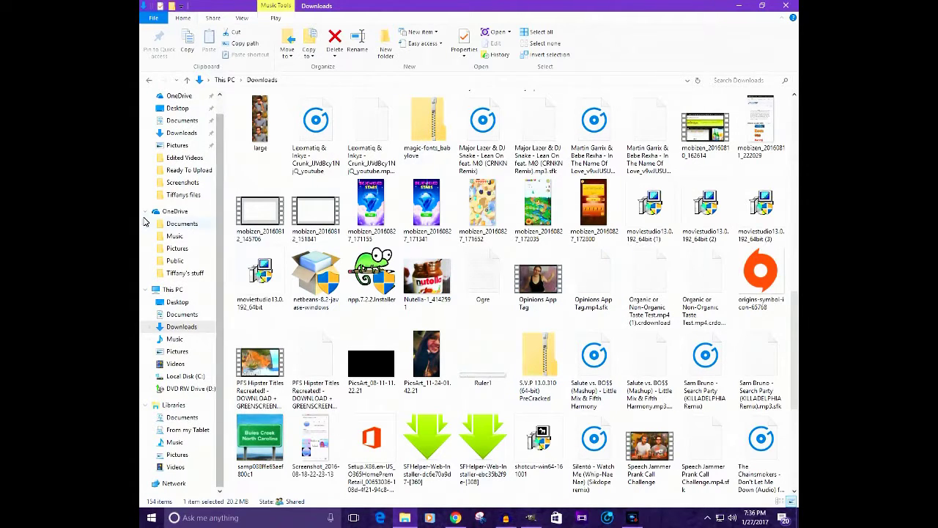
{"action": "left_click", "coordinate": [182, 317]}
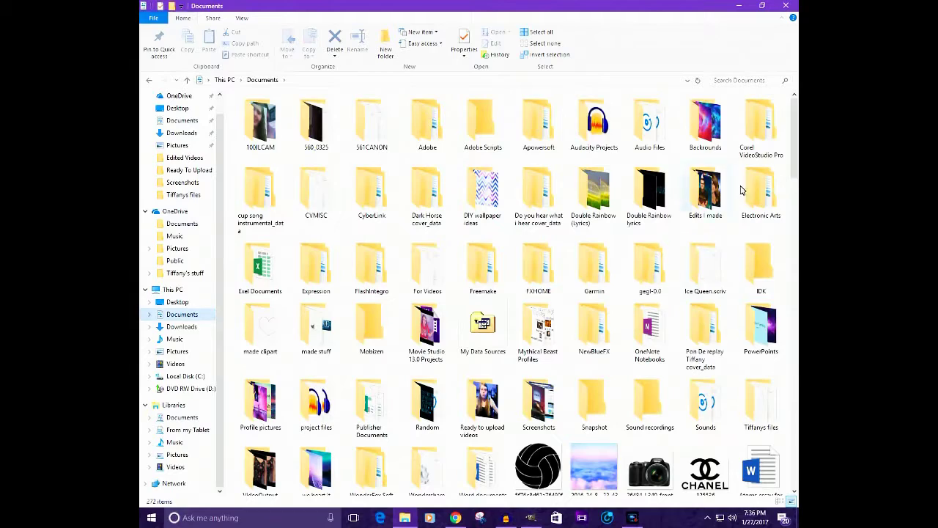
{"action": "scroll", "coordinate": [795, 190], "scroll_direction": "down", "scroll_amount": 3}
{"action": "scroll", "coordinate": [795, 189], "scroll_direction": "down", "scroll_amount": 5}
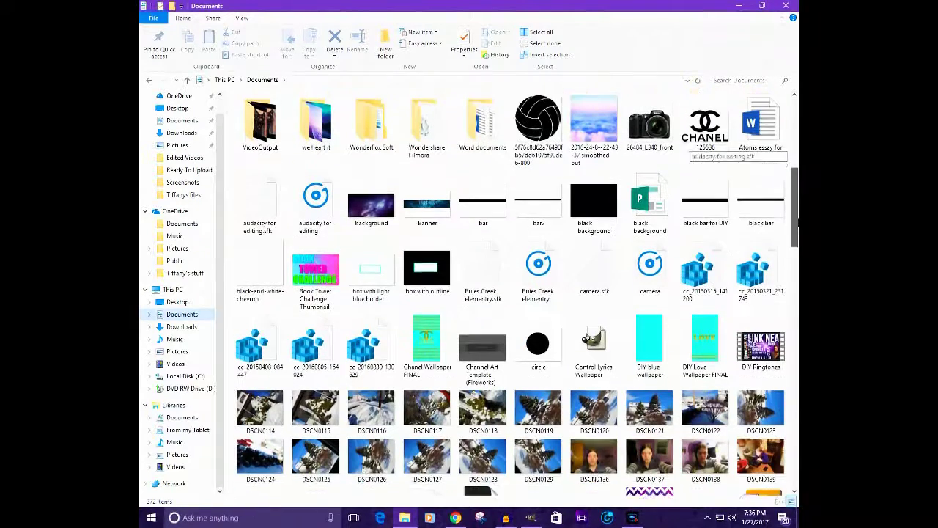
{"action": "scroll", "coordinate": [783, 234], "scroll_direction": "down", "scroll_amount": 1}
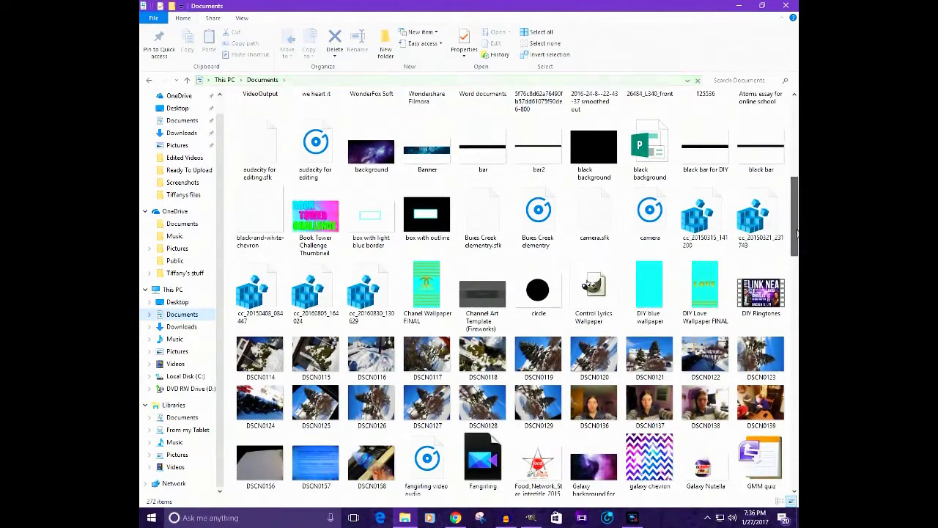
{"action": "left_click_drag", "start_coordinate": [655, 295], "coordinate": [409, 278]}
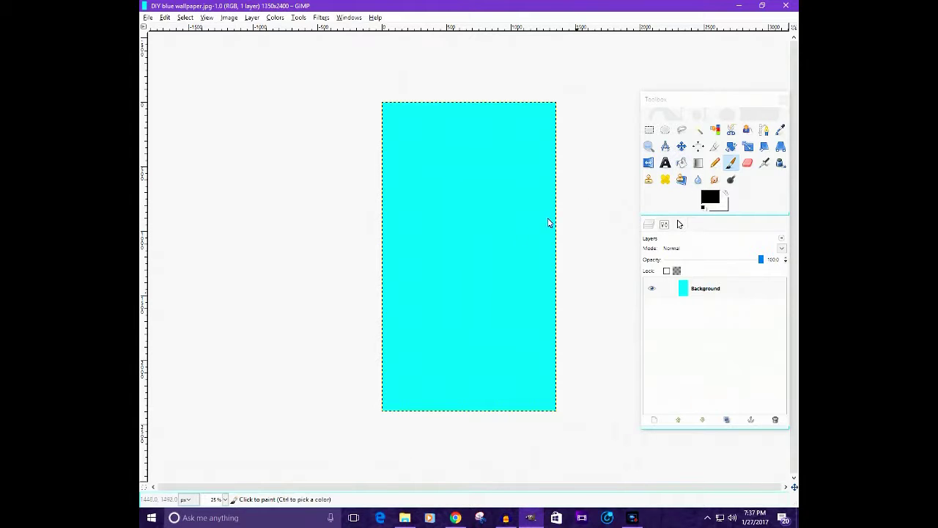
- Add the gold "s-l1000" image from the Backrounds folder in Documents to the wallpaper as a layer and hide that layer
{"action": "left_click", "coordinate": [410, 516]}
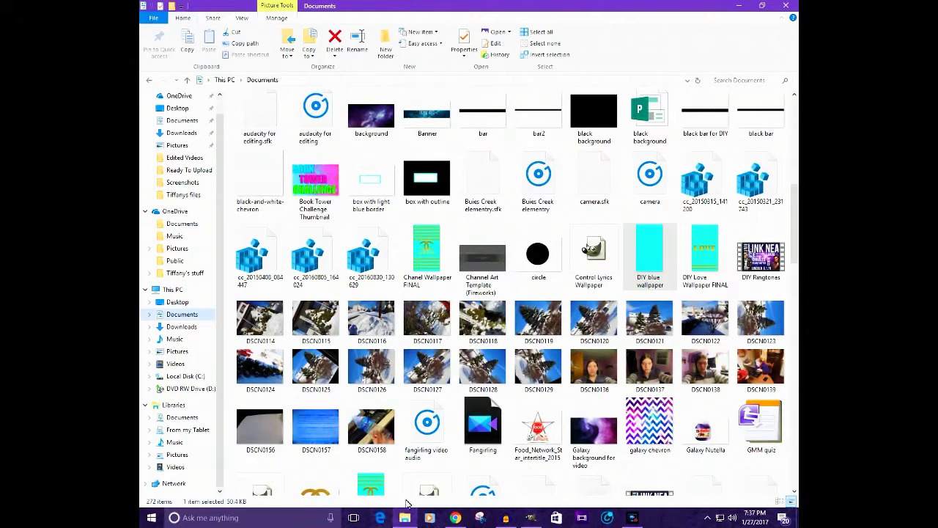
{"action": "left_click", "coordinate": [180, 326]}
{"action": "left_click", "coordinate": [180, 315]}
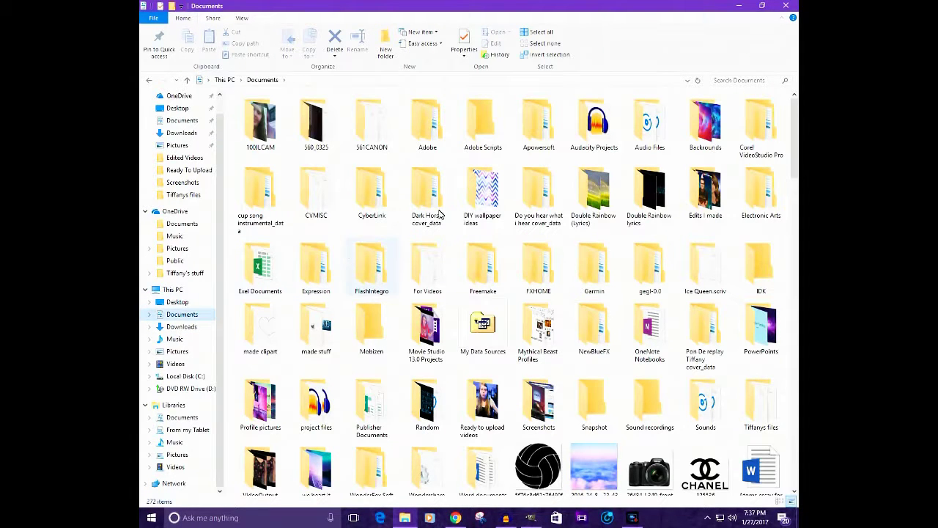
{"action": "double_click", "coordinate": [703, 119]}
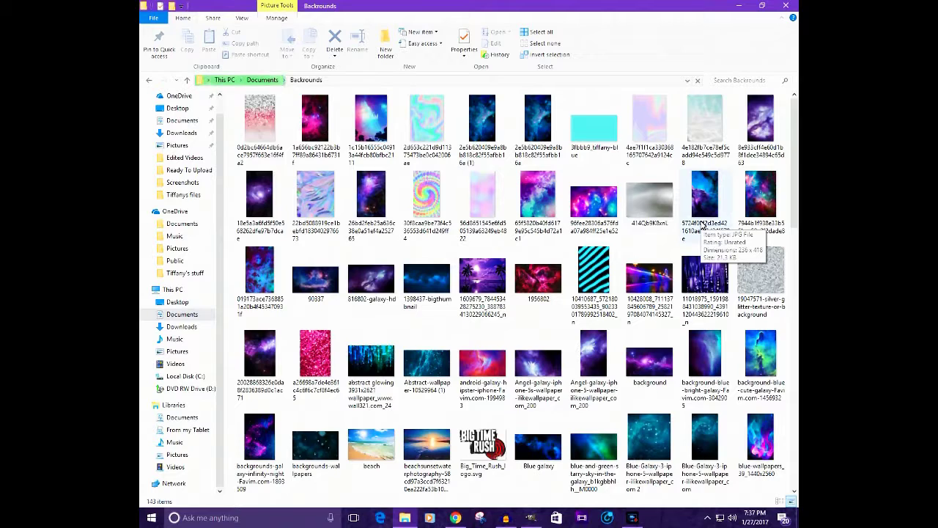
{"action": "scroll", "coordinate": [703, 228], "scroll_direction": "down", "scroll_amount": 10}
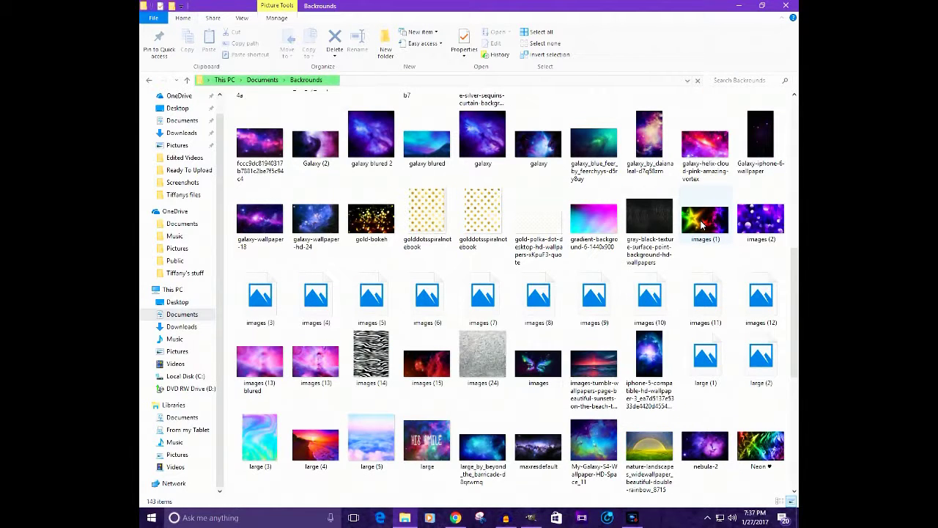
{"action": "scroll", "coordinate": [702, 227], "scroll_direction": "down", "scroll_amount": 3}
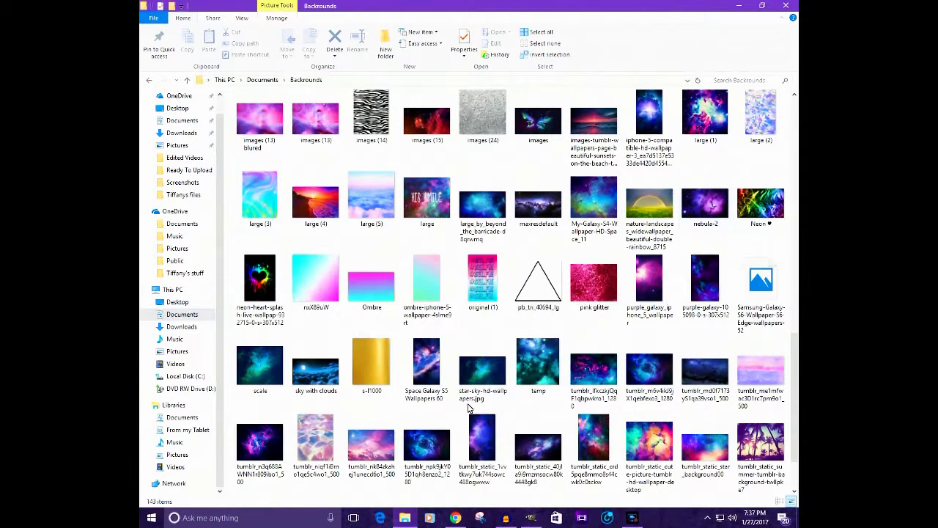
{"action": "left_click_drag", "start_coordinate": [379, 371], "coordinate": [456, 148]}
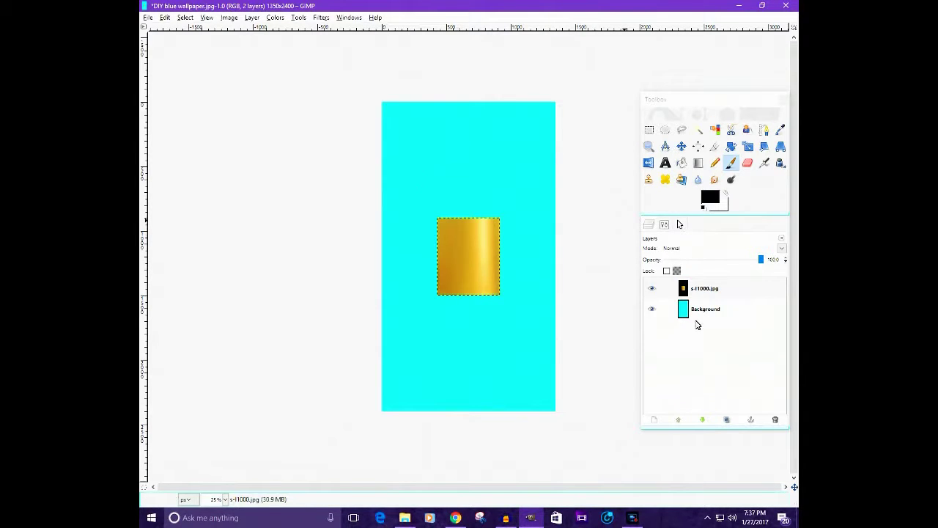
{"action": "left_click", "coordinate": [701, 288]}
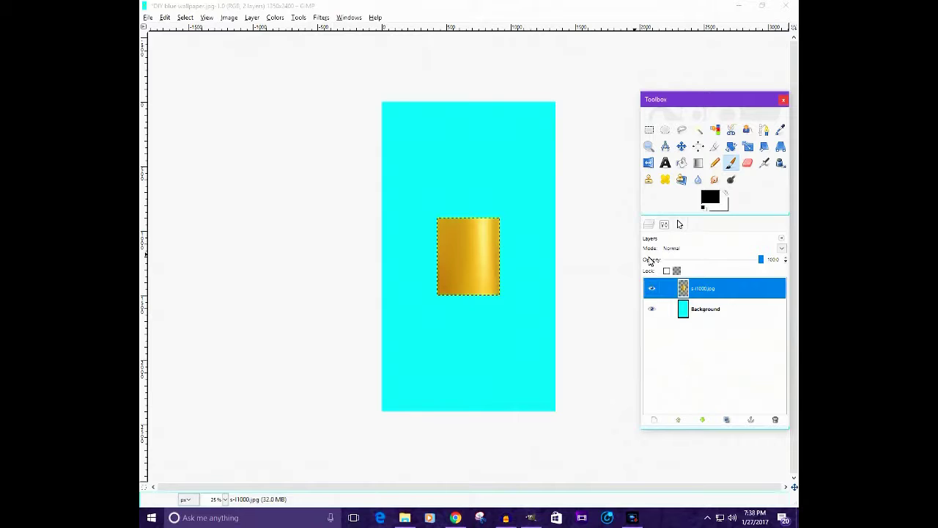
{"action": "left_click", "coordinate": [652, 289]}
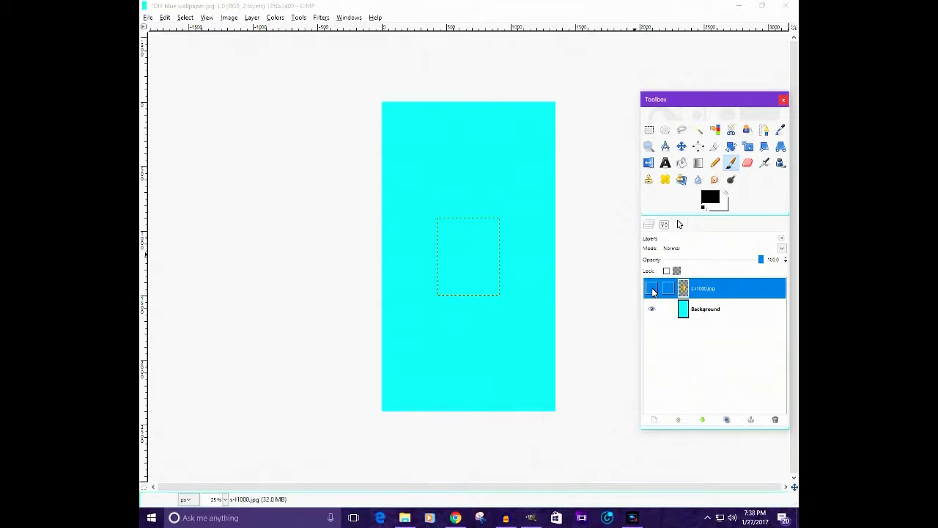
- Add the text "Dont Touch My Phone" on four lines at 174 px in a text box about 1520 × 844 px
{"action": "left_click", "coordinate": [665, 163]}
{"action": "left_click_drag", "start_coordinate": [413, 205], "coordinate": [608, 312]}
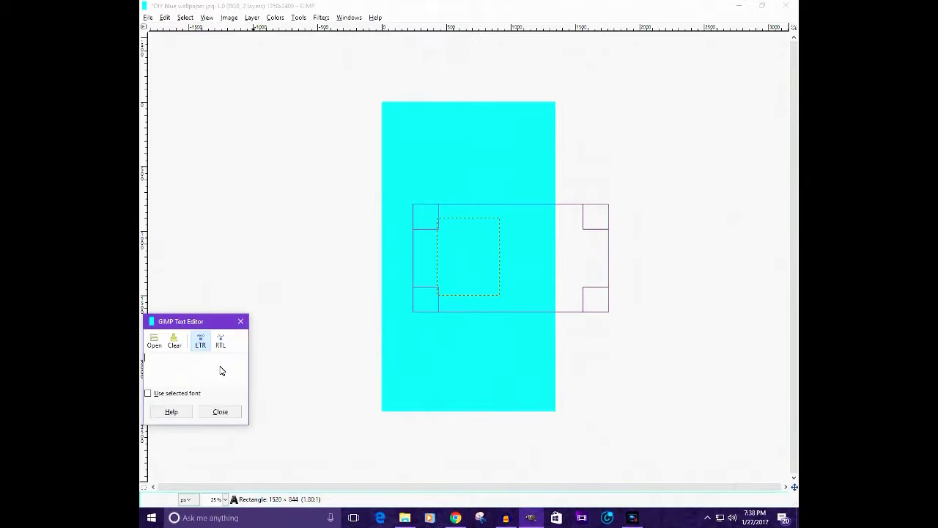
{"action": "type", "text": "Dont"}
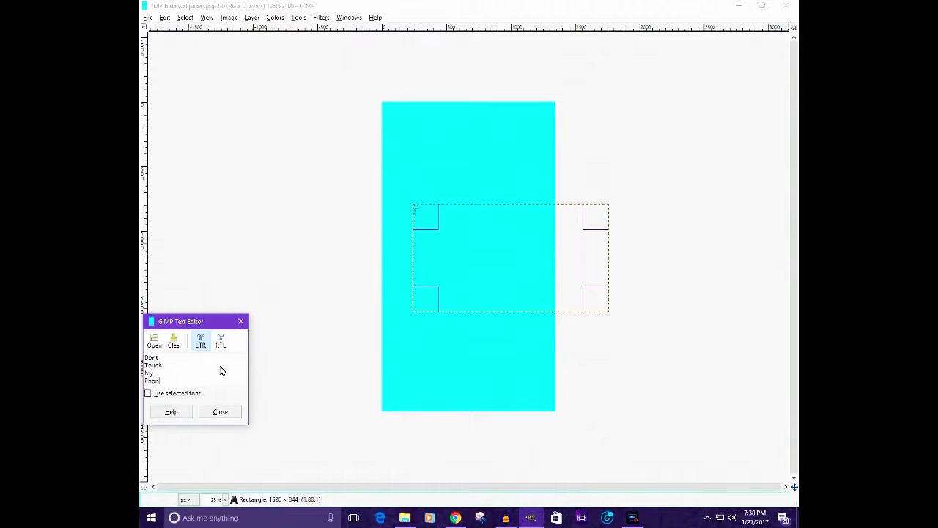
{"action": "left_click", "coordinate": [220, 412]}
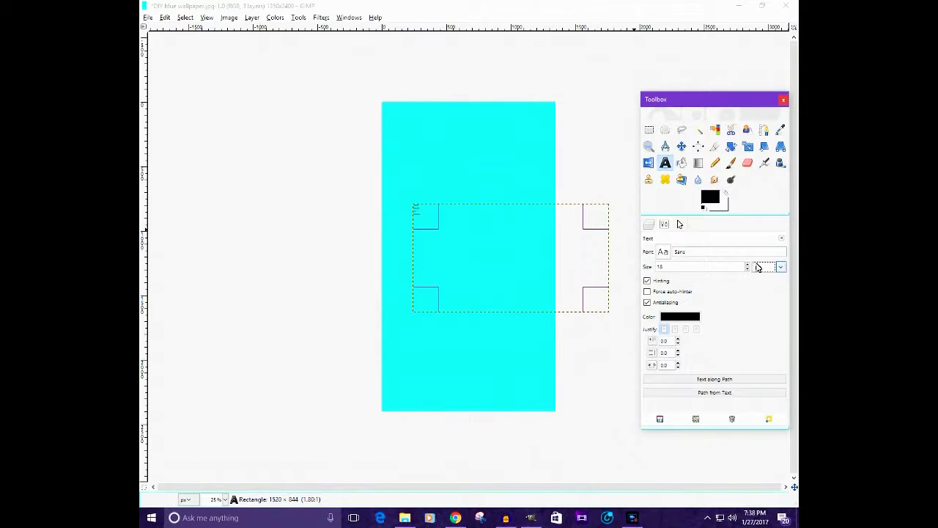
{"action": "left_click_drag", "start_coordinate": [749, 267], "coordinate": [749, 267]}
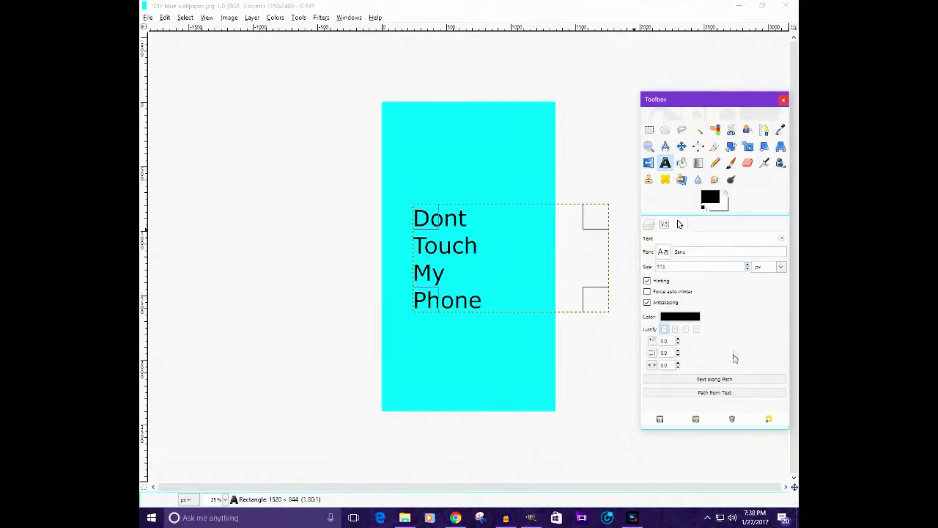
- Center-justify the text and fit its box to the wallpaper's width, about 1351 × 844 px, around the middle of the image
{"action": "left_click", "coordinate": [686, 329]}
{"action": "left_click", "coordinate": [509, 253]}
{"action": "left_click_drag", "start_coordinate": [509, 253], "coordinate": [526, 266]}
{"action": "left_click_drag", "start_coordinate": [389, 272], "coordinate": [391, 269]}
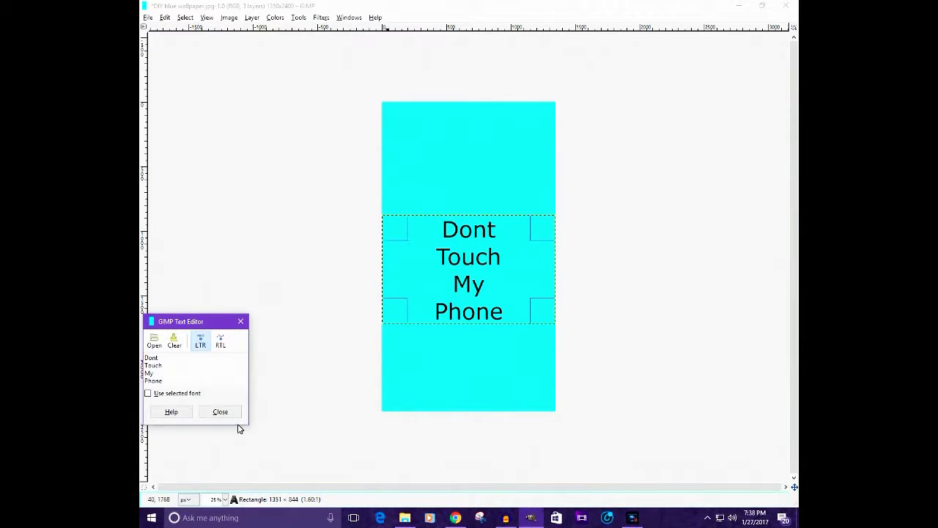
{"action": "left_click", "coordinate": [203, 415]}
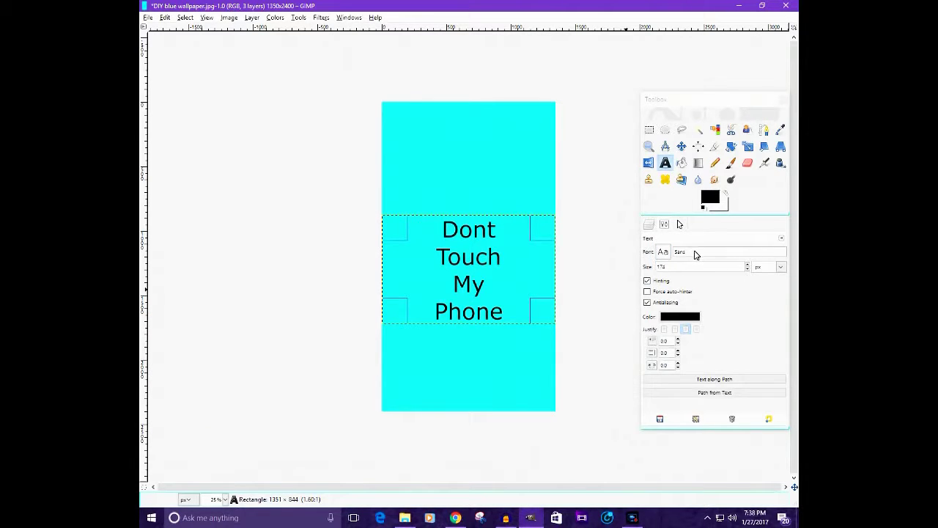
- Change the font of the "Dont Touch My Phone" text to Bebas Neue
{"action": "left_click", "coordinate": [691, 253]}
{"action": "key", "text": "BackSpace"}
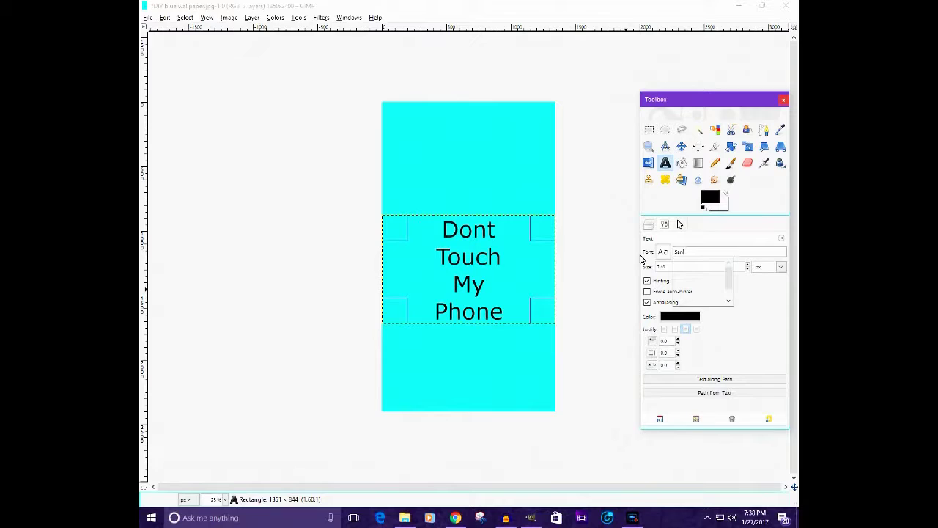
{"action": "type", "text": "s"}
{"action": "key", "text": "BackSpace"}
{"action": "key", "text": "BackSpace"}
{"action": "key", "text": "BackSpace"}
{"action": "key", "text": "BackSpace"}
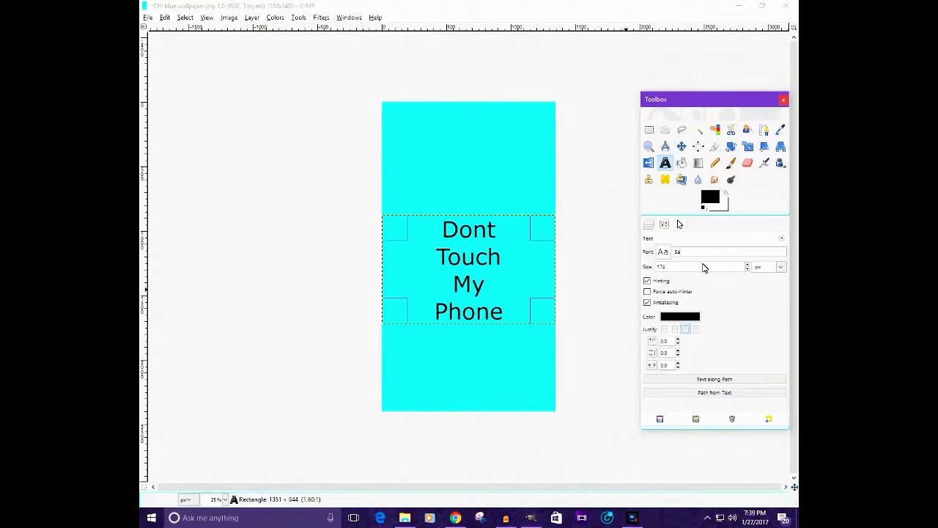
{"action": "type", "text": "b"}
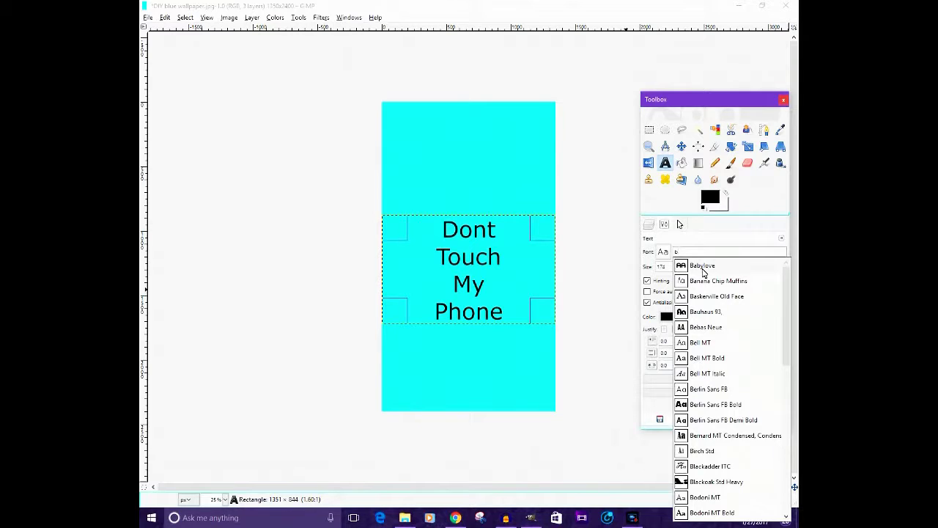
{"action": "left_click", "coordinate": [717, 327]}
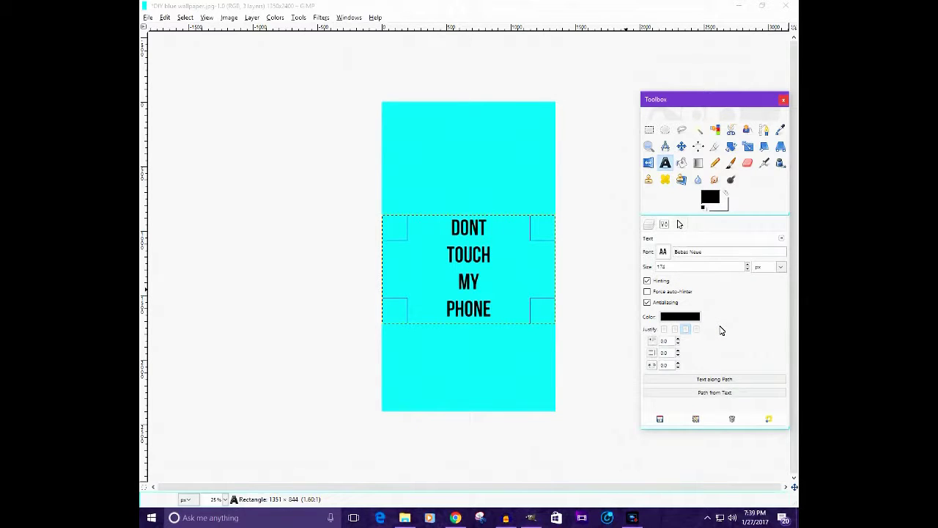
- Center the text layer on the wallpaper with the Align tool, vertically and horizontally relative to the image
{"action": "left_click", "coordinate": [488, 262]}
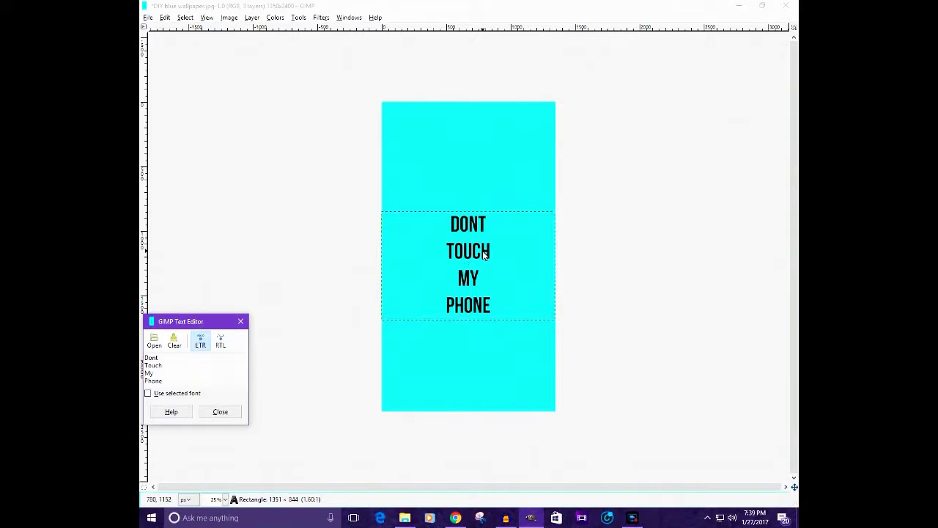
{"action": "left_click", "coordinate": [220, 411]}
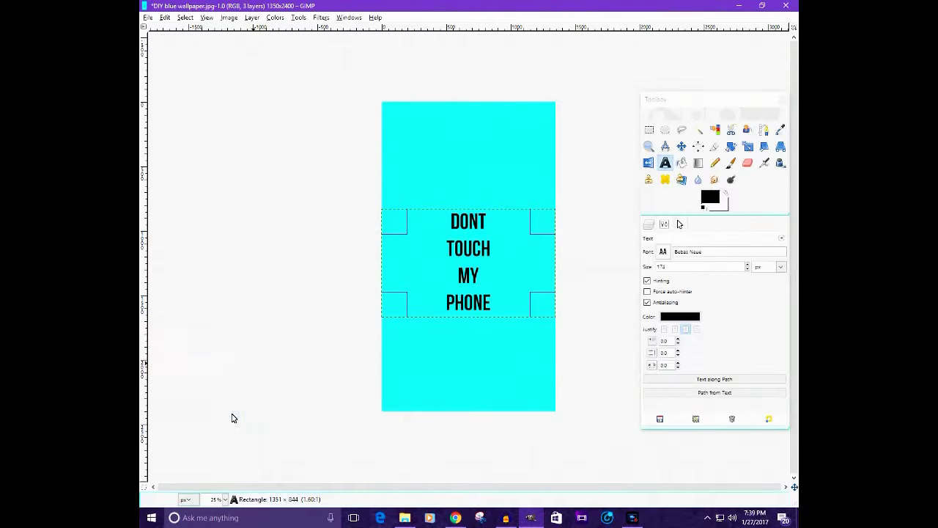
{"action": "left_click", "coordinate": [698, 146]}
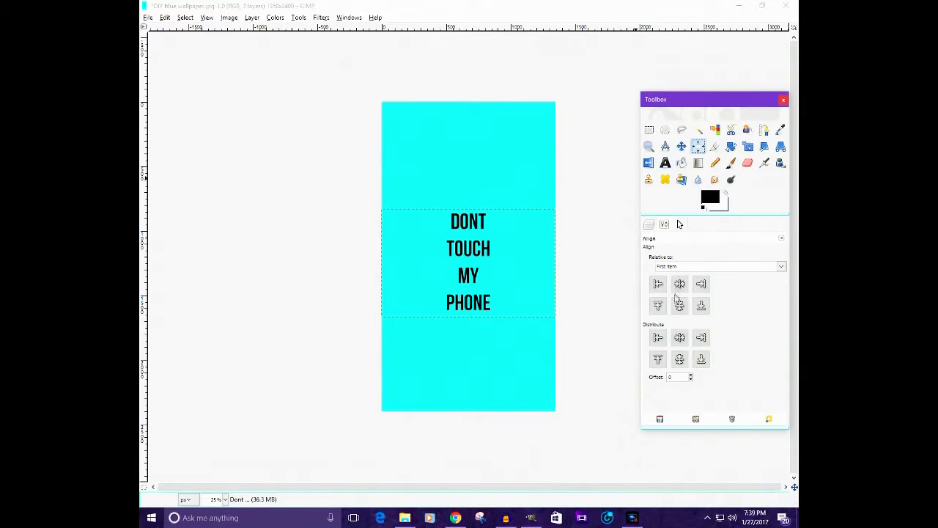
{"action": "left_click", "coordinate": [782, 266]}
{"action": "left_click", "coordinate": [744, 290]}
{"action": "left_click", "coordinate": [469, 262]}
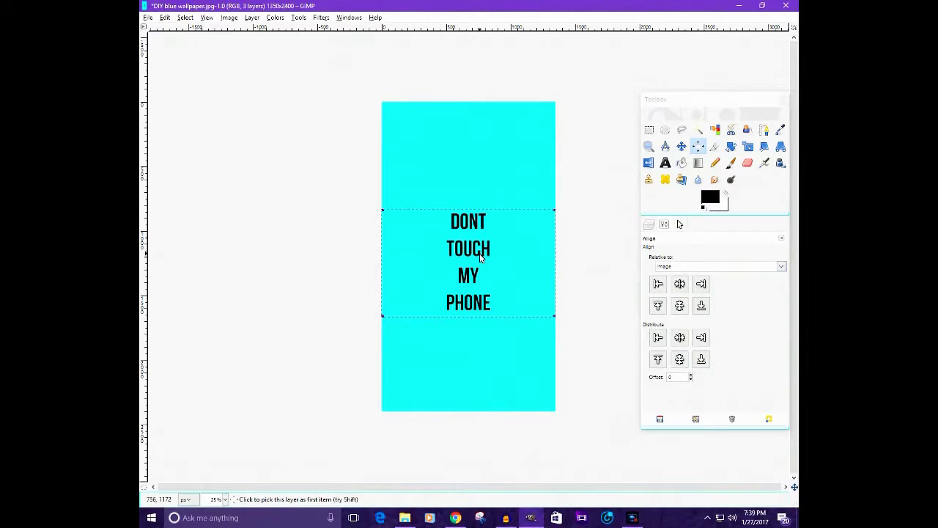
{"action": "left_click", "coordinate": [680, 305]}
{"action": "left_click", "coordinate": [681, 337]}
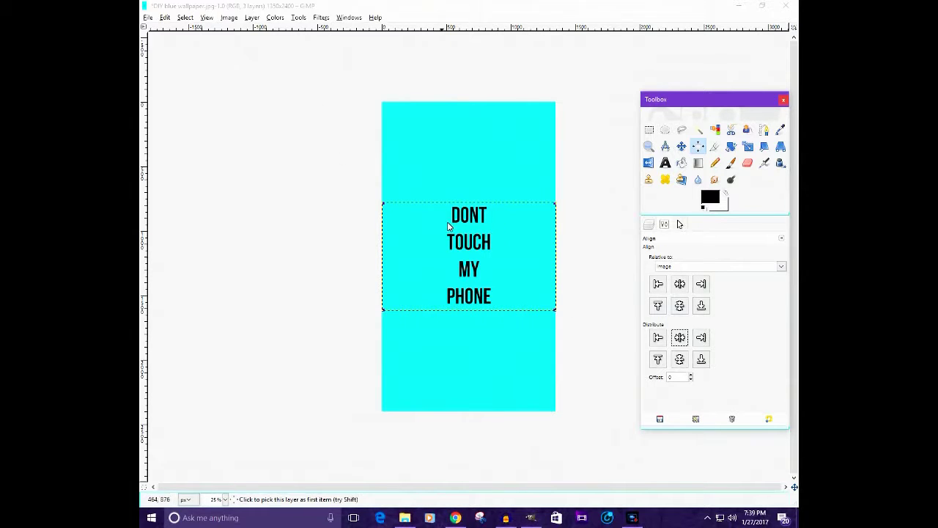
- Show the gold s-l1000 layer and scale it to 1123 × 997 px, centered so it covers the whole text area
{"action": "left_click", "coordinate": [656, 223]}
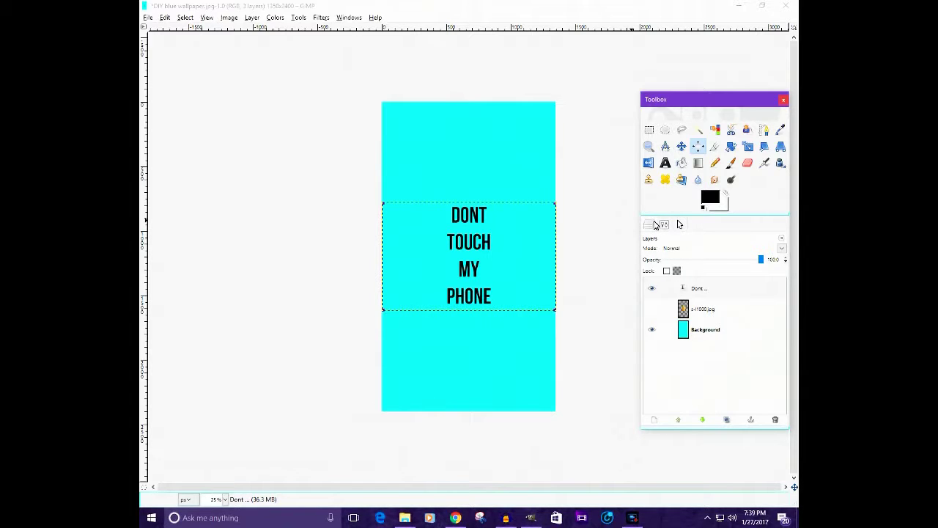
{"action": "left_click", "coordinate": [718, 310]}
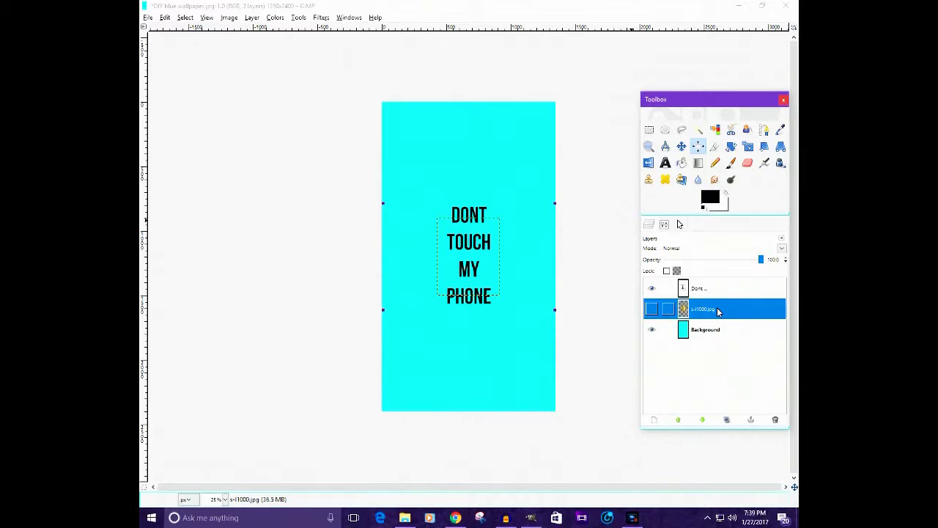
{"action": "left_click", "coordinate": [652, 310]}
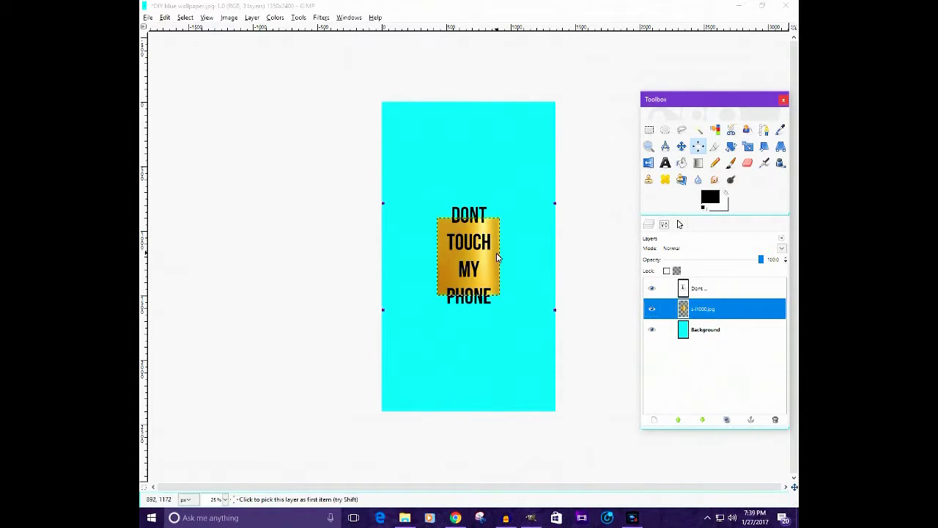
{"action": "left_click", "coordinate": [748, 146]}
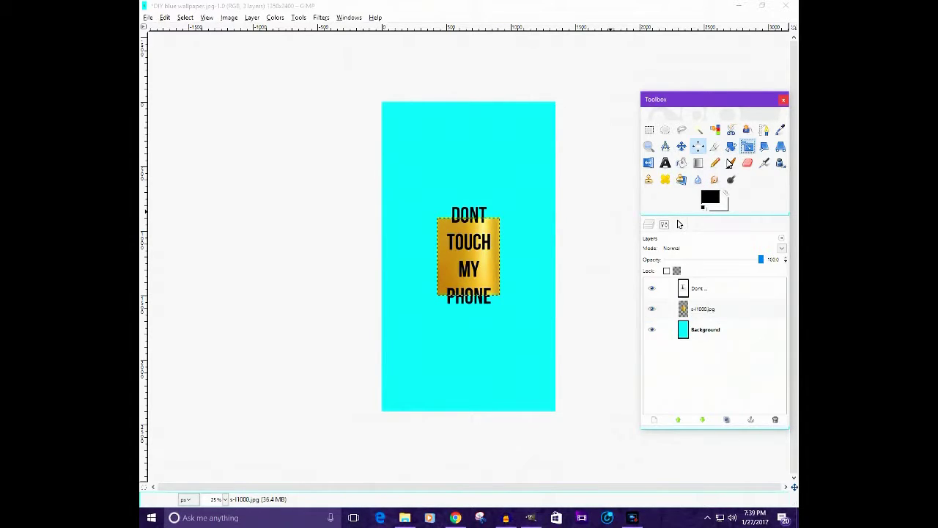
{"action": "left_click_drag", "start_coordinate": [503, 272], "coordinate": [589, 356]}
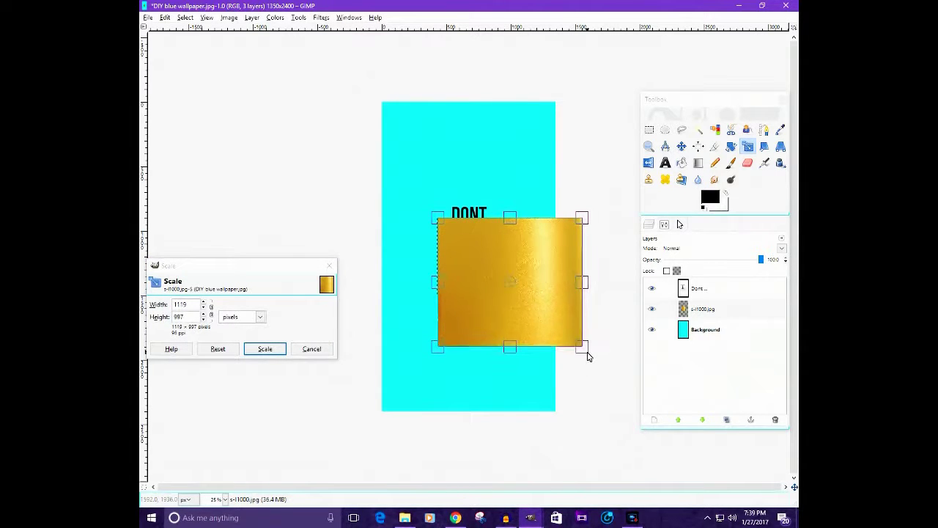
{"action": "left_click_drag", "start_coordinate": [503, 283], "coordinate": [468, 258]}
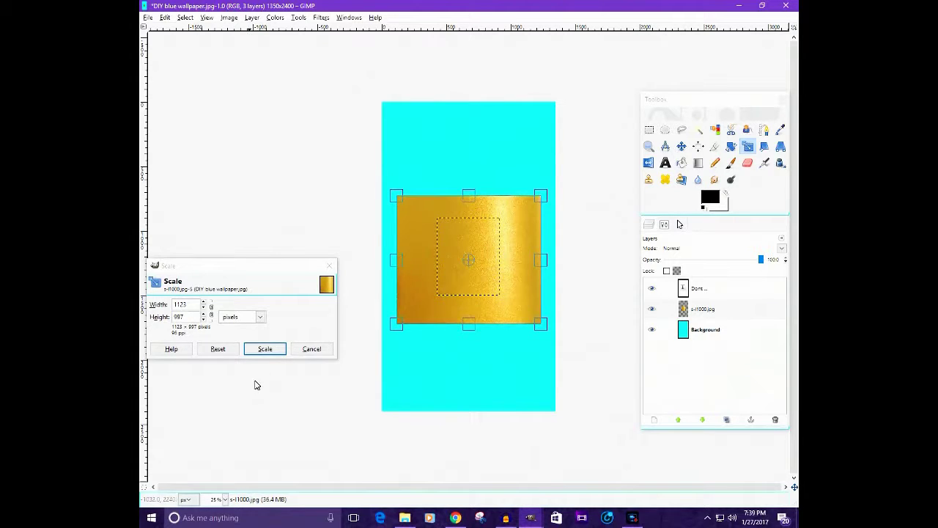
{"action": "left_click", "coordinate": [270, 355]}
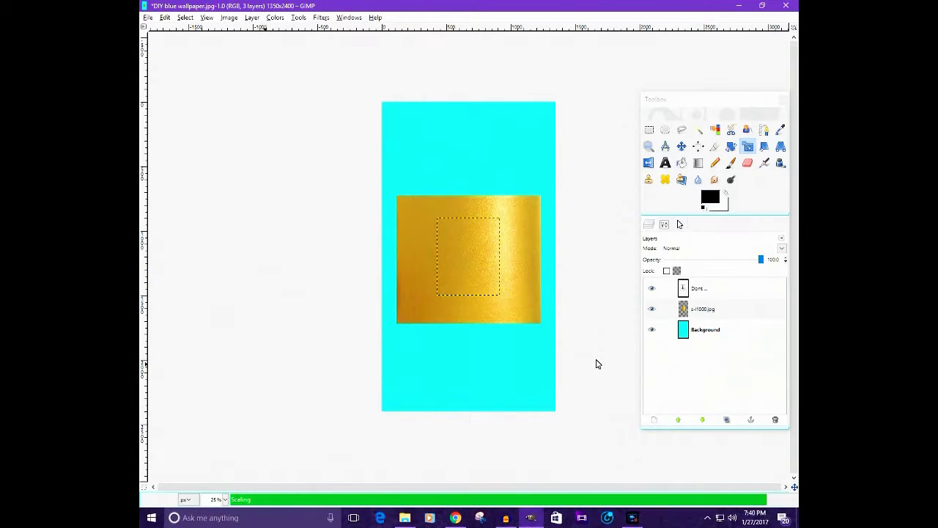
- Trim the gold s-l1000 layer to the letter shapes by inverting a selection made from the text's alpha and deleting the surrounding gold, clearing the selection at the end
{"action": "left_click", "coordinate": [736, 294]}
{"action": "right_click", "coordinate": [737, 294]}
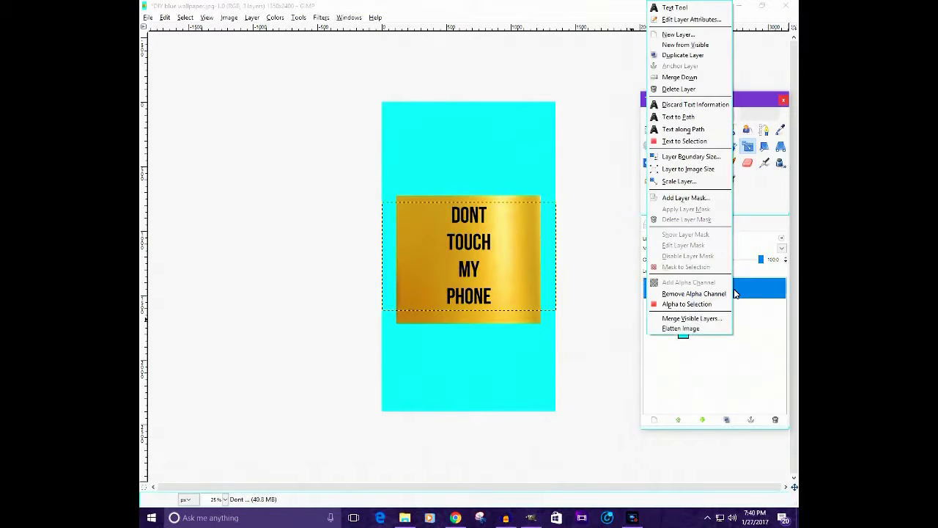
{"action": "left_click", "coordinate": [689, 304]}
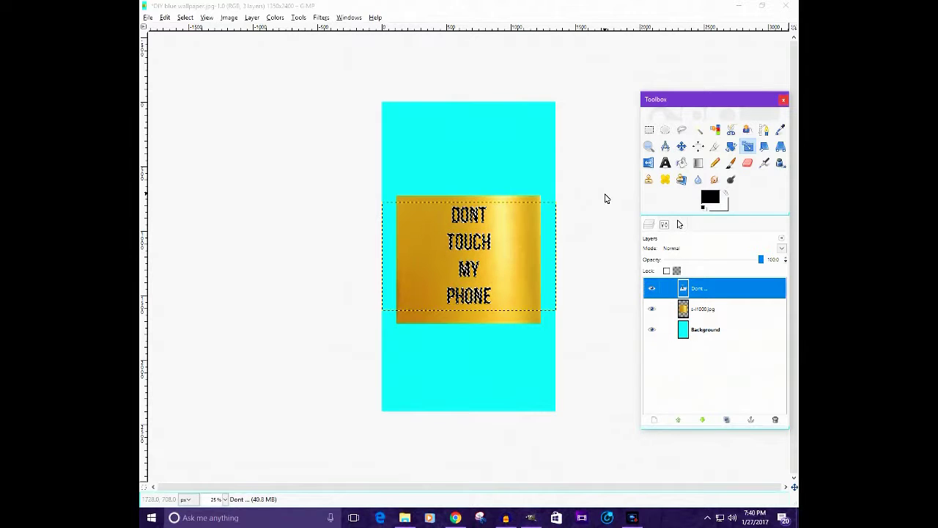
{"action": "left_click", "coordinate": [744, 317]}
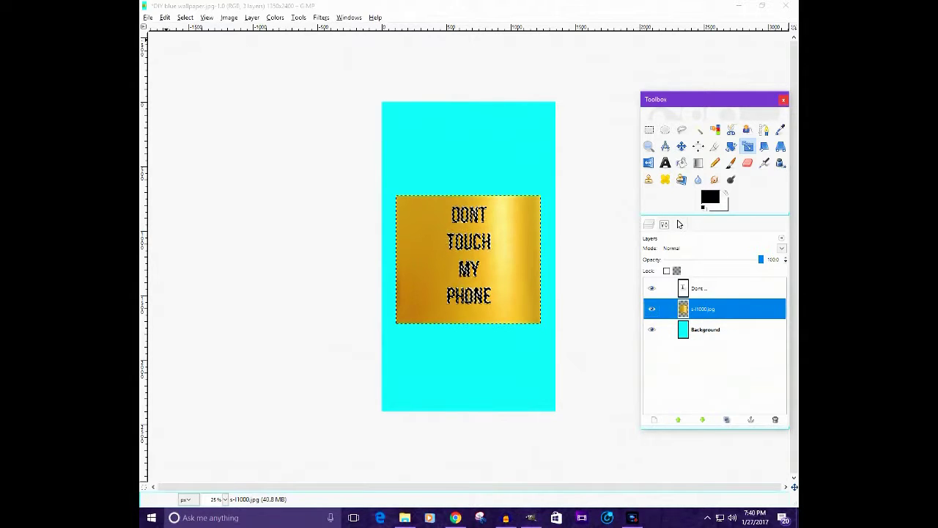
{"action": "left_click", "coordinate": [185, 18]}
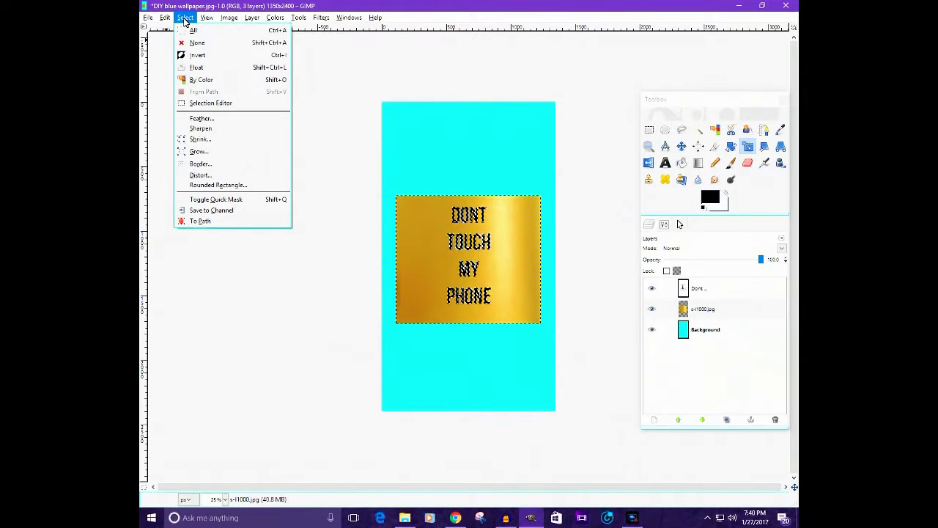
{"action": "left_click", "coordinate": [201, 57]}
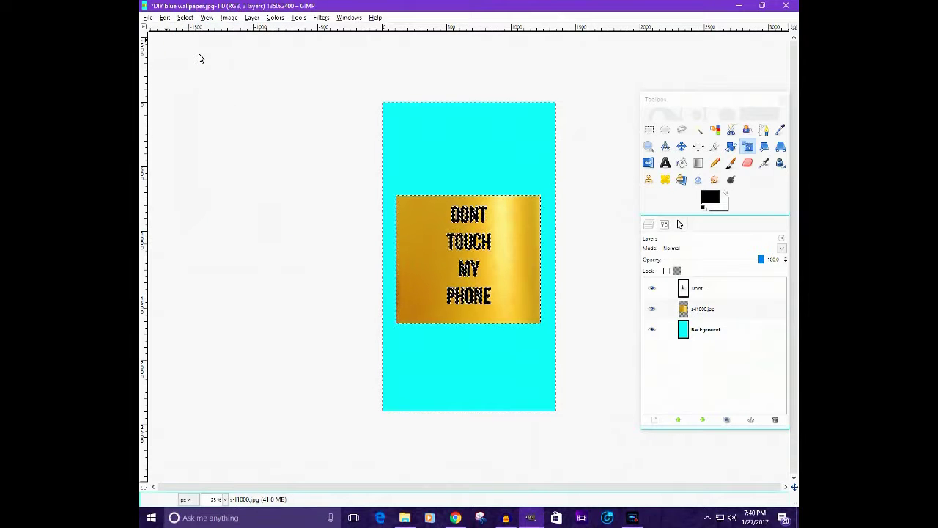
{"action": "key", "text": "Delete"}
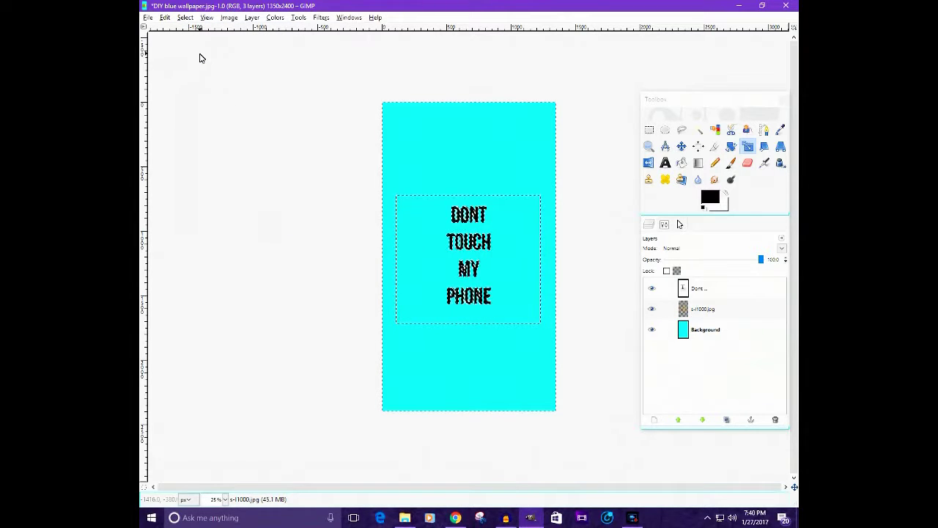
{"action": "left_click", "coordinate": [185, 18]}
{"action": "left_click", "coordinate": [209, 44]}
- Hide the black "Dont ..." text layer, toggling its visibility to compare it with the gold lettering
{"action": "left_click", "coordinate": [726, 289]}
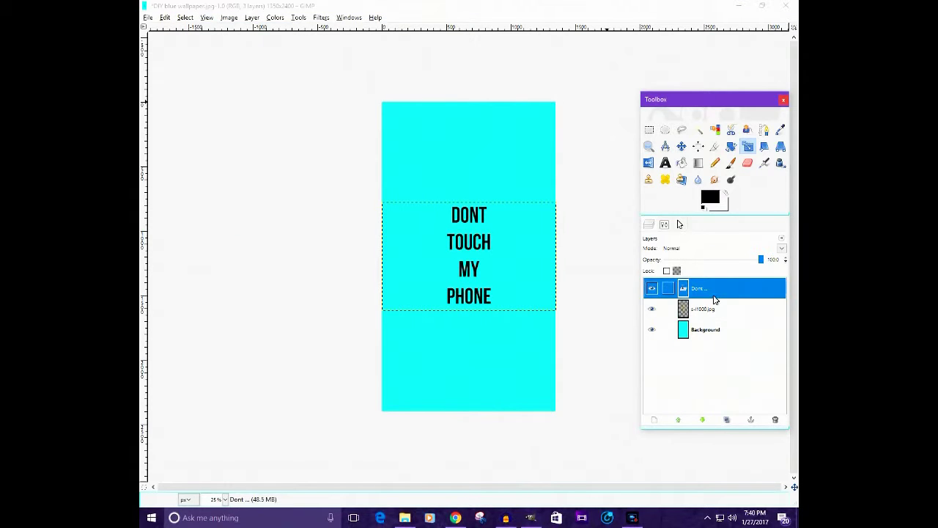
{"action": "left_click", "coordinate": [650, 291]}
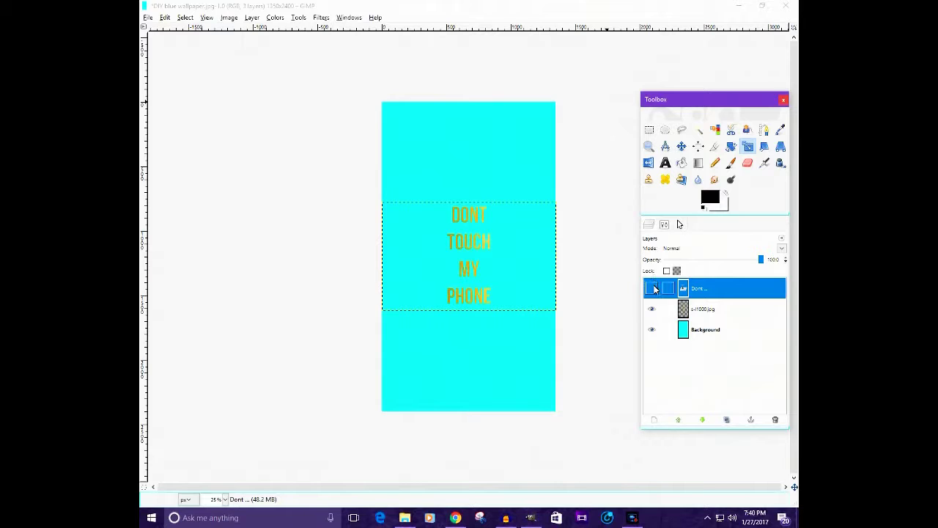
{"action": "left_click", "coordinate": [653, 289]}
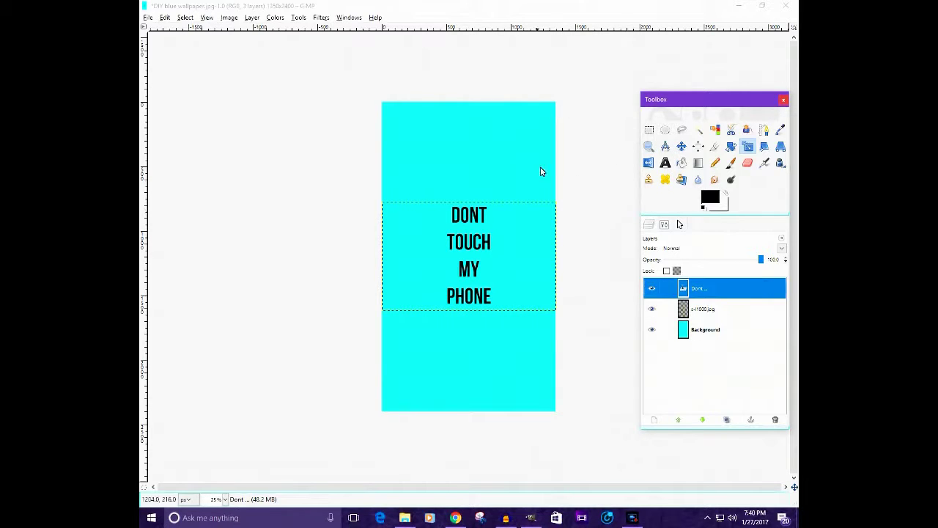
{"action": "left_click", "coordinate": [652, 288]}
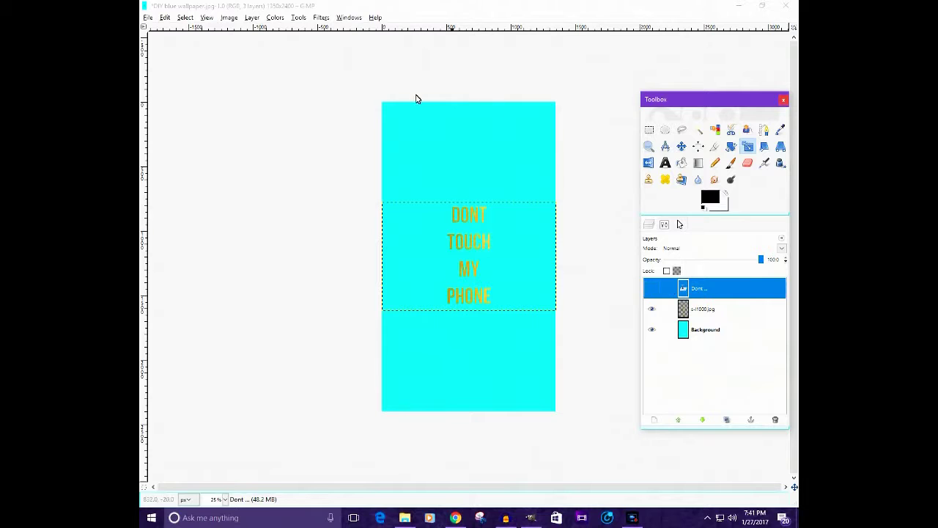
- Add the "black bar" image from the This PC Documents folder to the wallpaper as a new layer
{"action": "left_click", "coordinate": [404, 518]}
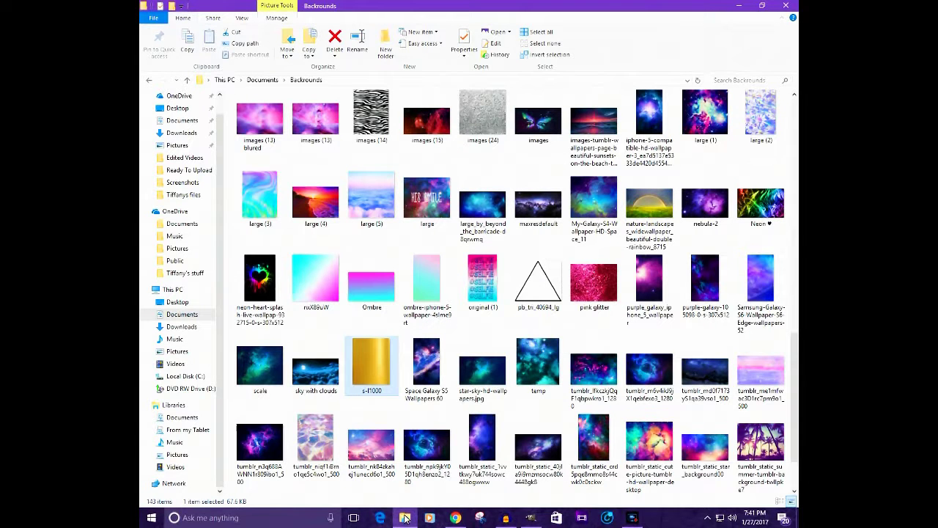
{"action": "left_click", "coordinate": [181, 226]}
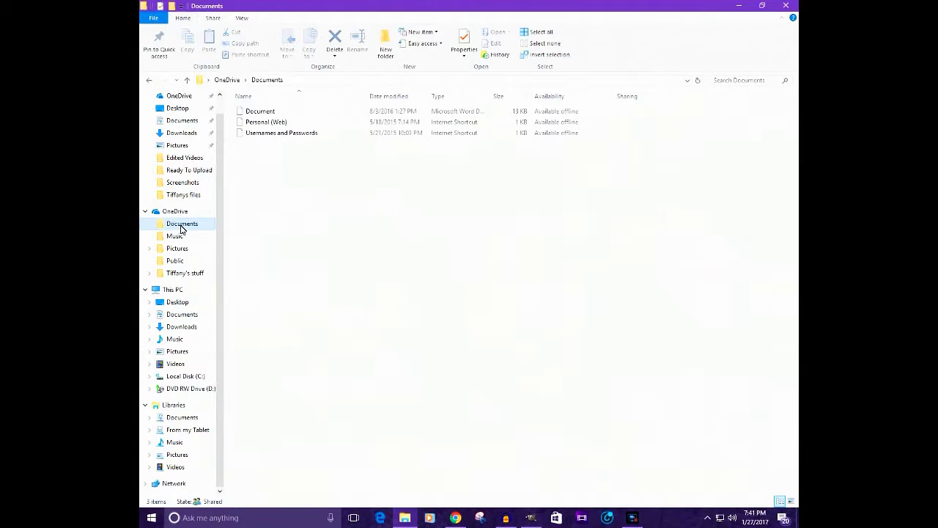
{"action": "left_click", "coordinate": [182, 315]}
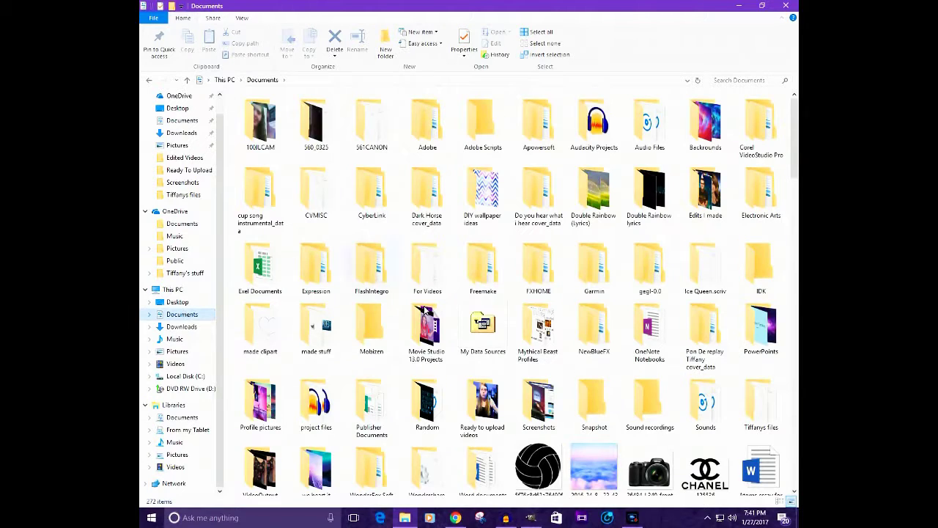
{"action": "scroll", "coordinate": [422, 296], "scroll_direction": "down", "scroll_amount": 2}
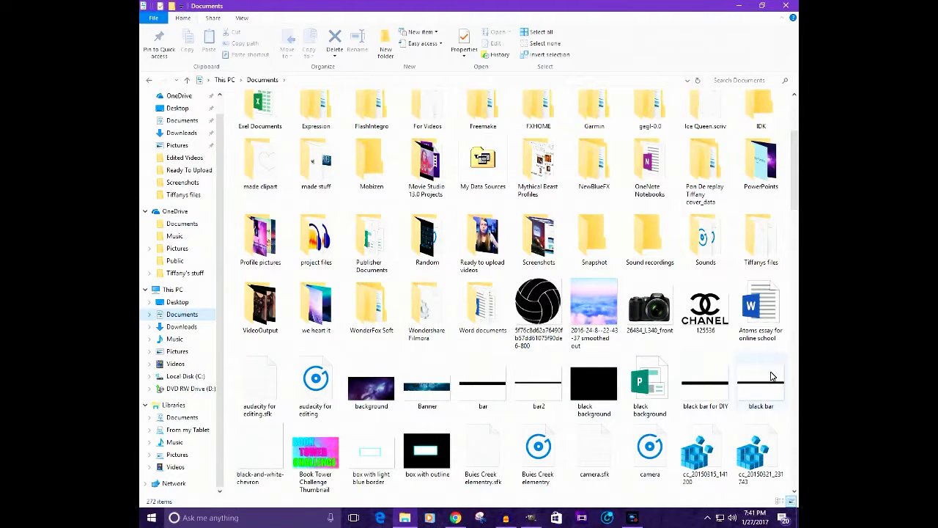
{"action": "left_click_drag", "start_coordinate": [768, 376], "coordinate": [500, 364]}
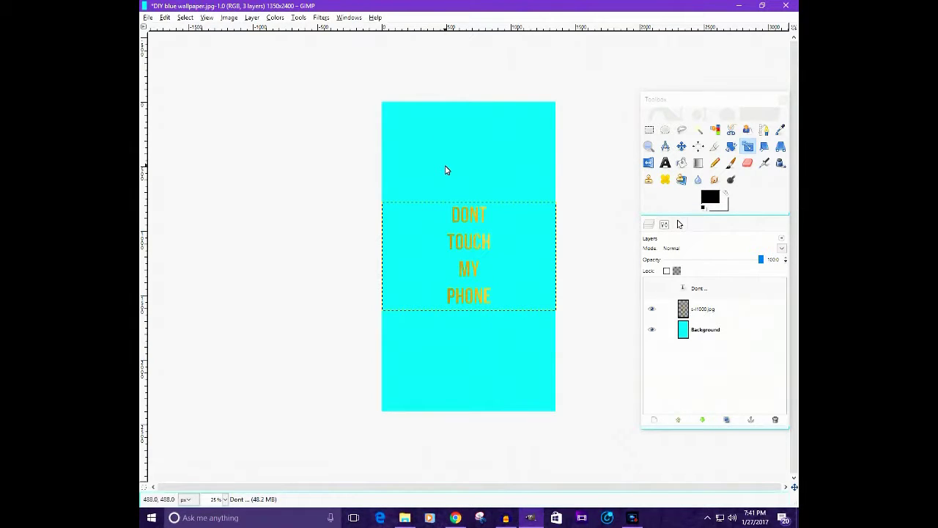
{"action": "left_click_drag", "start_coordinate": [445, 170], "coordinate": [445, 170]}
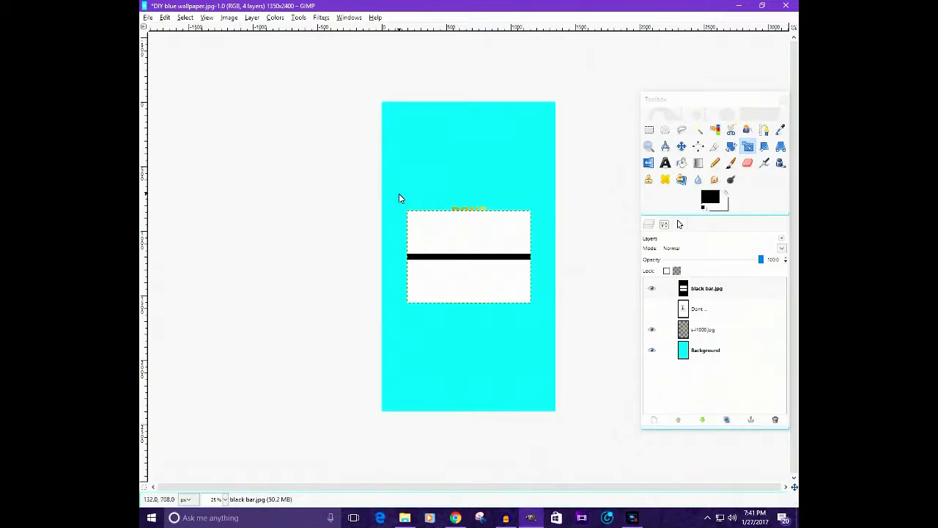
- Add an alpha channel to the black bar layer and delete its white areas using Select by Color
{"action": "left_click", "coordinate": [715, 129]}
{"action": "right_click", "coordinate": [738, 290]}
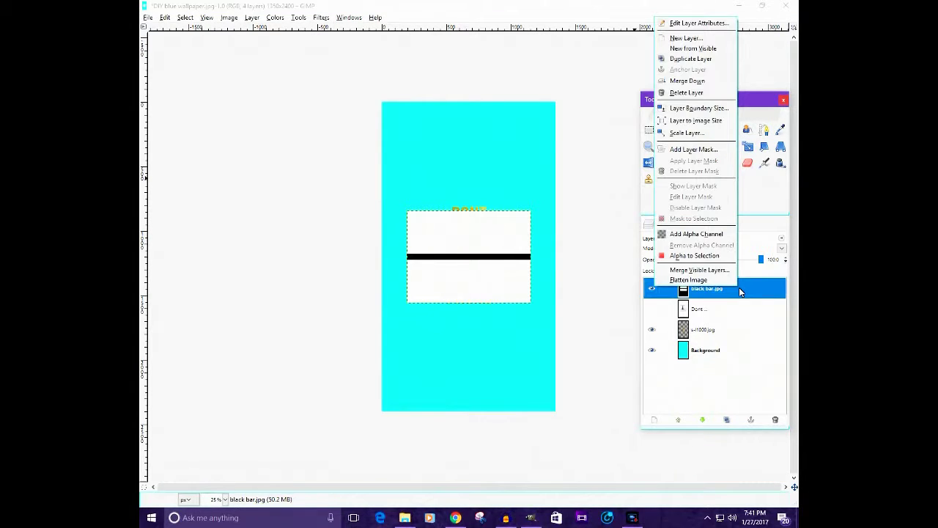
{"action": "left_click", "coordinate": [721, 243]}
{"action": "left_click", "coordinate": [497, 237]}
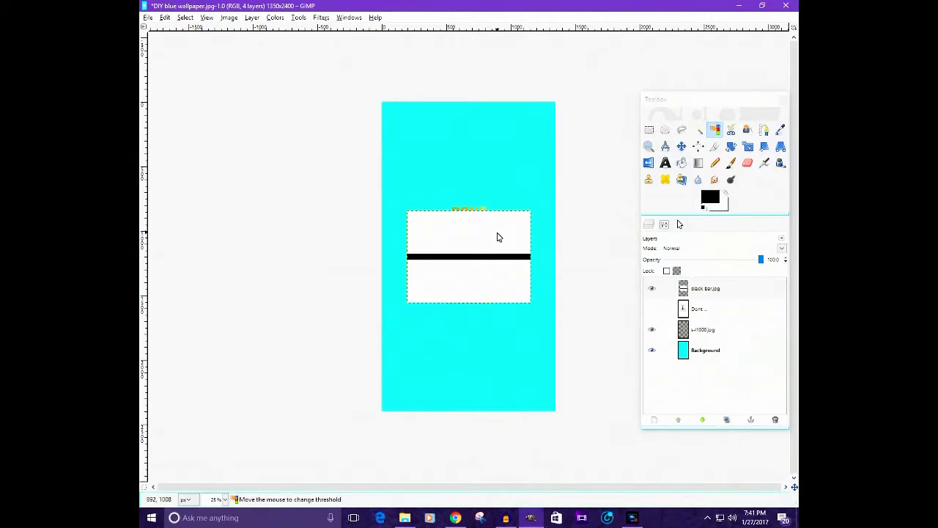
{"action": "key", "text": "Delete"}
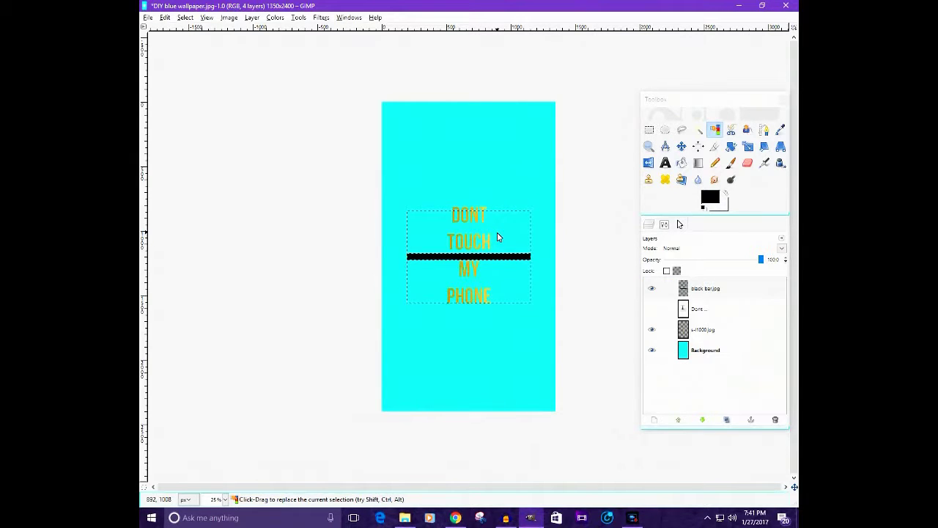
- Clear the selection and move the black bar up to the upper edge of the wallpaper
{"action": "left_click", "coordinate": [190, 19]}
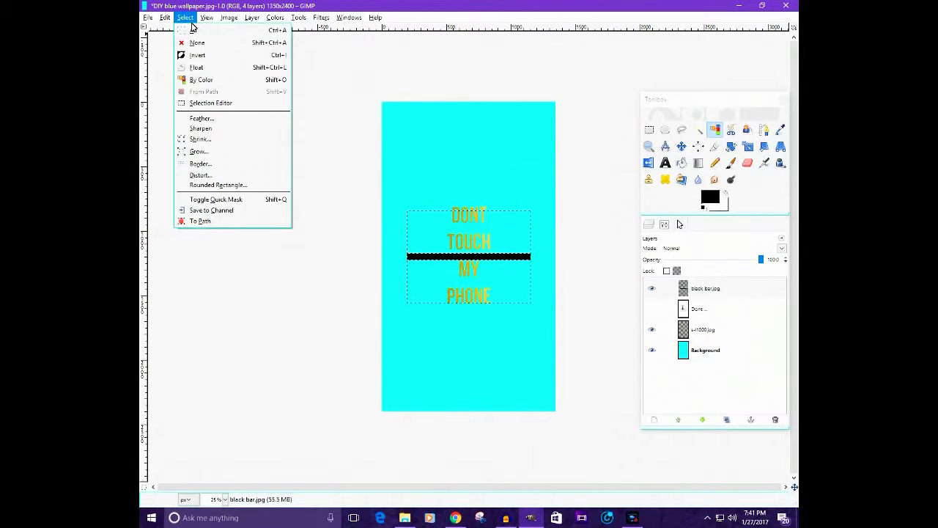
{"action": "left_click", "coordinate": [200, 42]}
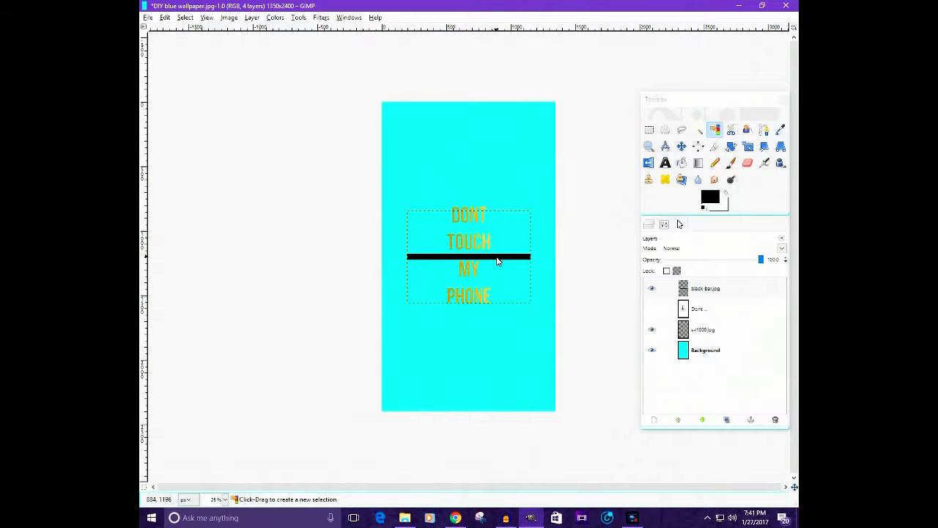
{"action": "left_click", "coordinate": [682, 146]}
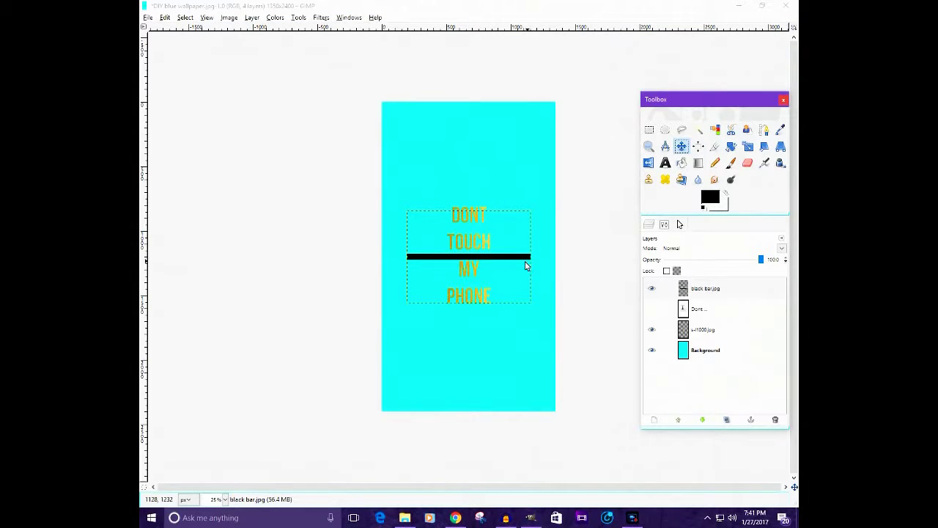
{"action": "left_click_drag", "start_coordinate": [521, 257], "coordinate": [489, 125]}
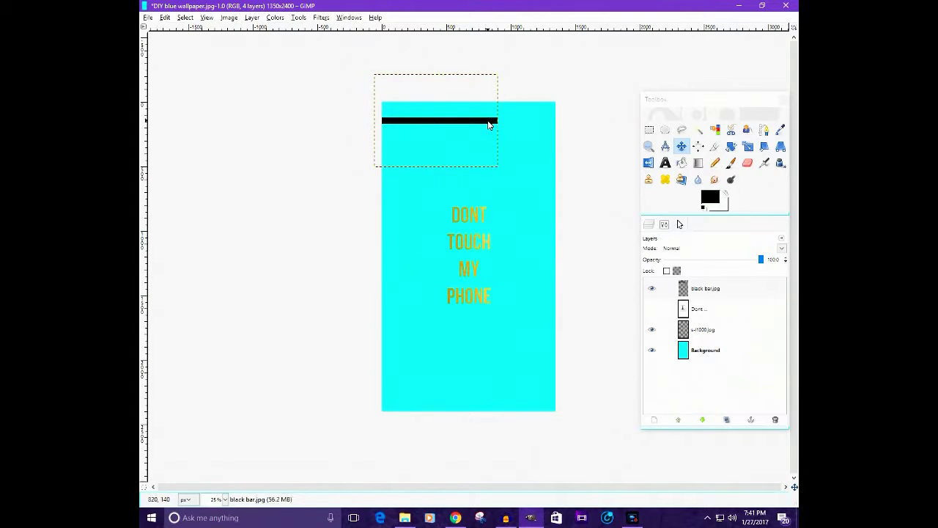
- Scale the black bar layer to 1620 × 1024 pixels, positioned so the bar spans the full wallpaper width near its upper edge
{"action": "left_click", "coordinate": [747, 149]}
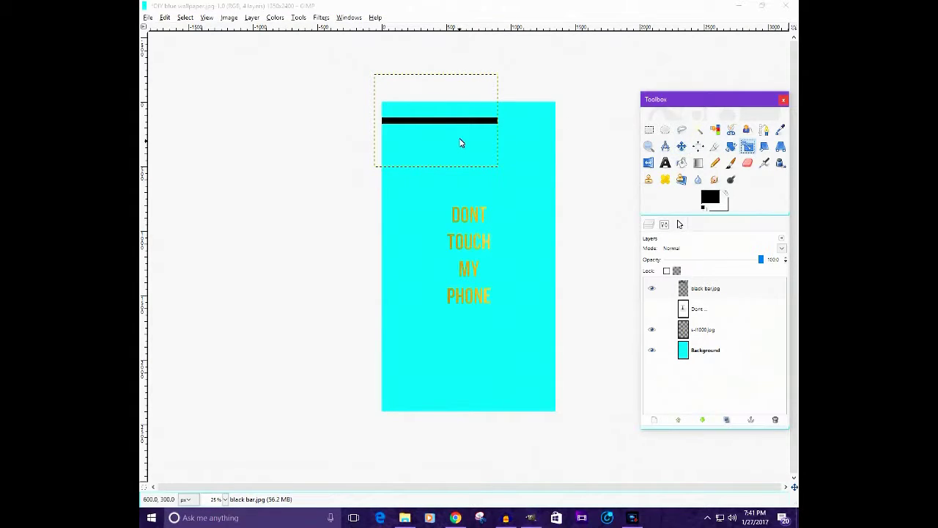
{"action": "left_click", "coordinate": [460, 123]}
{"action": "left_click_drag", "start_coordinate": [504, 170], "coordinate": [594, 215]}
{"action": "left_click_drag", "start_coordinate": [479, 144], "coordinate": [473, 127]}
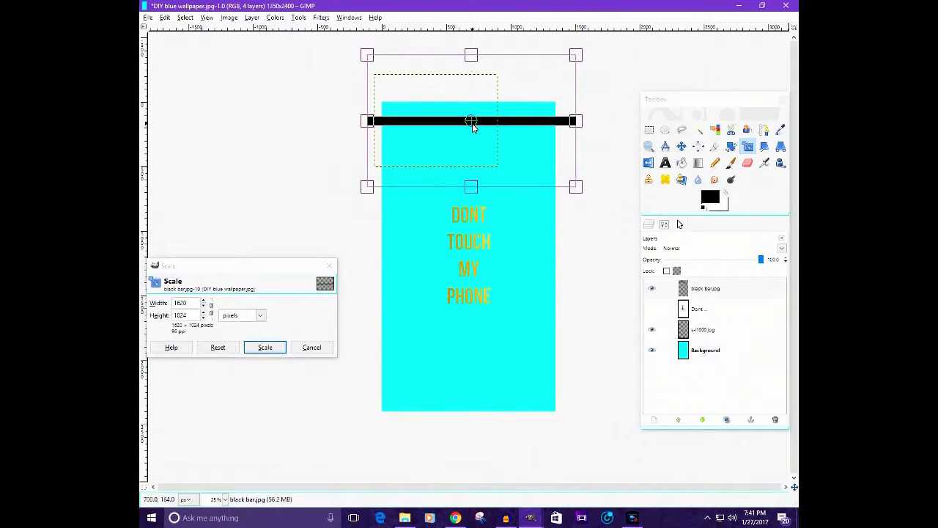
{"action": "left_click", "coordinate": [279, 348]}
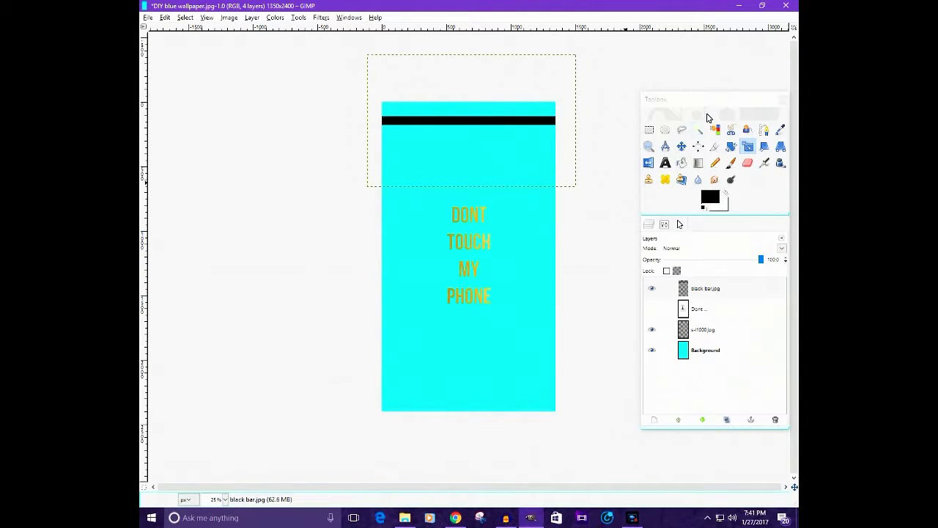
- Duplicate the black bar layer eight times
{"action": "right_click", "coordinate": [738, 288]}
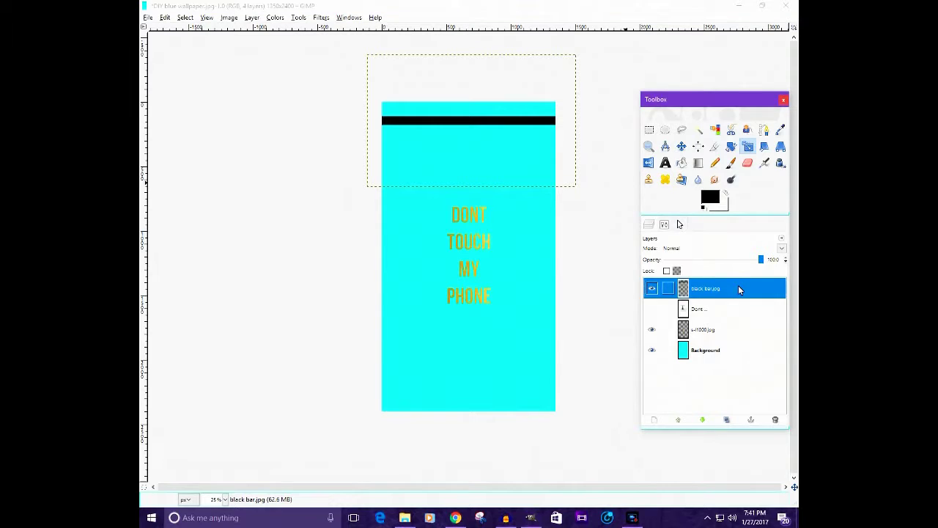
{"action": "left_click", "coordinate": [715, 423]}
{"action": "left_click", "coordinate": [725, 421]}
{"action": "left_click", "coordinate": [726, 422]}
{"action": "left_click", "coordinate": [725, 421]}
{"action": "left_click", "coordinate": [726, 421]}
{"action": "left_click", "coordinate": [726, 422]}
{"action": "left_click", "coordinate": [725, 422]}
{"action": "left_click", "coordinate": [725, 422]}
{"action": "left_click", "coordinate": [726, 421]}
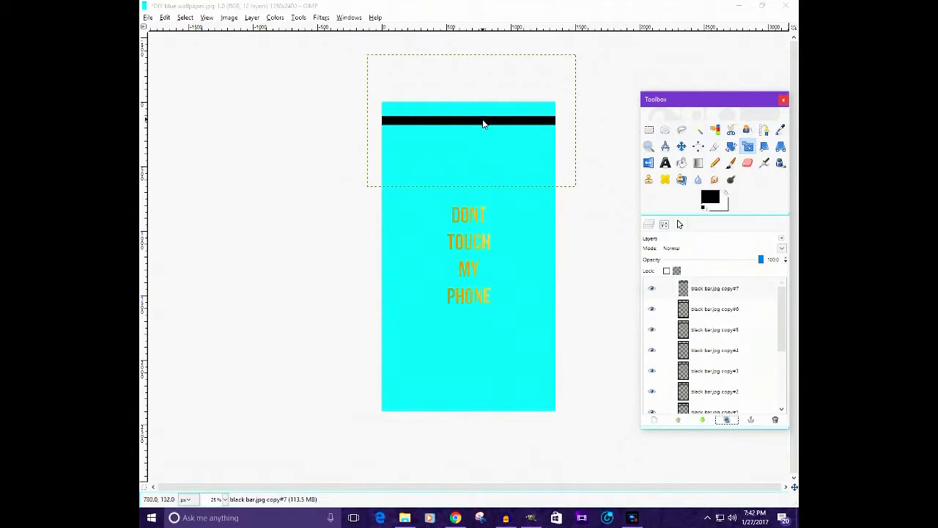
- Move the black bar copies down the wallpaper to spread them out as horizontal stripes
{"action": "left_click", "coordinate": [682, 146]}
{"action": "left_click_drag", "start_coordinate": [509, 126], "coordinate": [504, 254]}
{"action": "left_click_drag", "start_coordinate": [473, 126], "coordinate": [461, 396]}
- Duplicate the original black bar layer twice more and position the bars to complete eleven roughly evenly spaced stripes
{"action": "scroll", "coordinate": [780, 355], "scroll_direction": "down", "scroll_amount": 1}
{"action": "left_click", "coordinate": [727, 420]}
{"action": "left_click", "coordinate": [726, 420]}
{"action": "left_click", "coordinate": [765, 351]}
{"action": "left_click", "coordinate": [763, 323]}
{"action": "left_click", "coordinate": [758, 363]}
{"action": "left_click", "coordinate": [755, 384]}
{"action": "left_click_drag", "start_coordinate": [528, 127], "coordinate": [526, 129]}
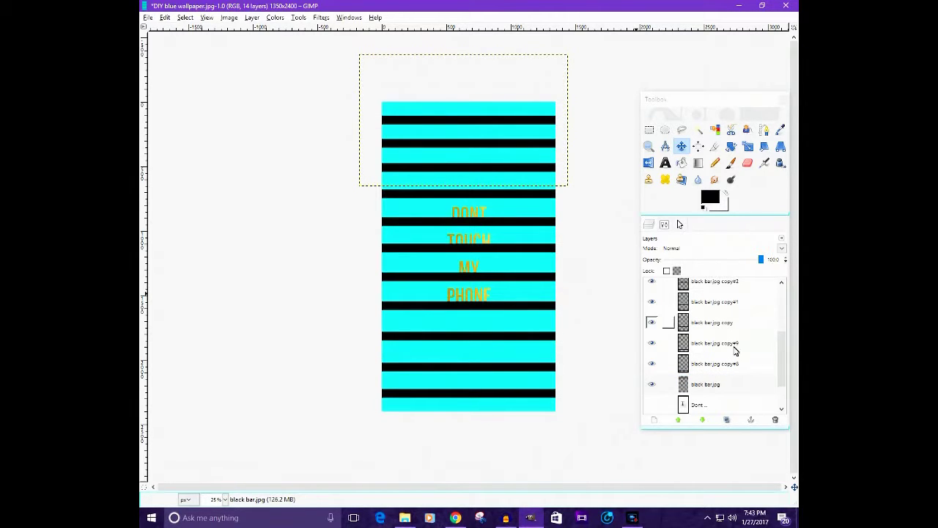
- Hide the gold s-l1000 lettering layer and the blue Background so only the black bars show
{"action": "left_click_drag", "start_coordinate": [785, 369], "coordinate": [789, 299]}
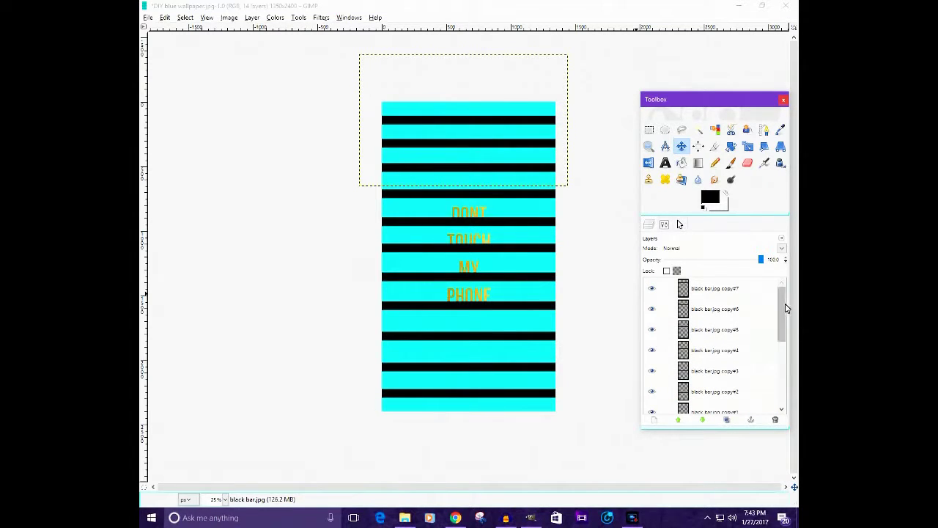
{"action": "left_click", "coordinate": [743, 287]}
{"action": "left_click_drag", "start_coordinate": [784, 311], "coordinate": [777, 386]}
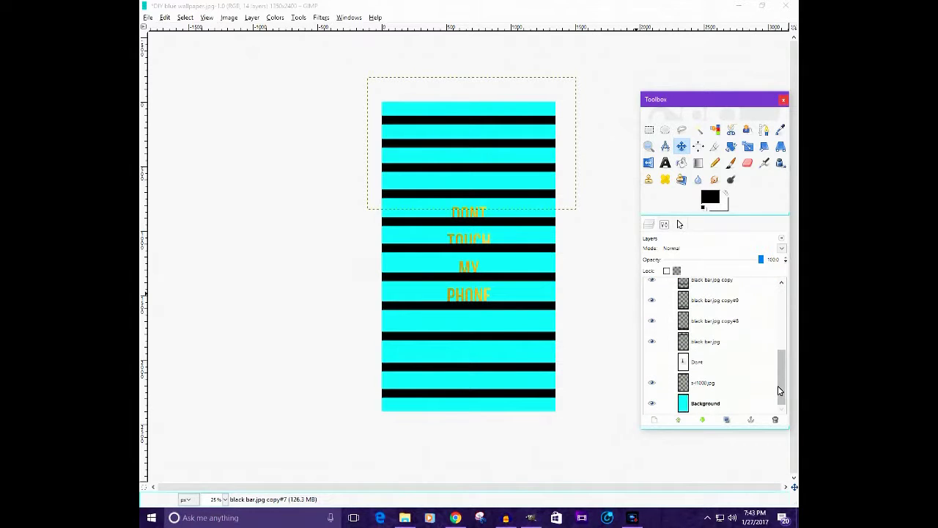
{"action": "left_click", "coordinate": [654, 385]}
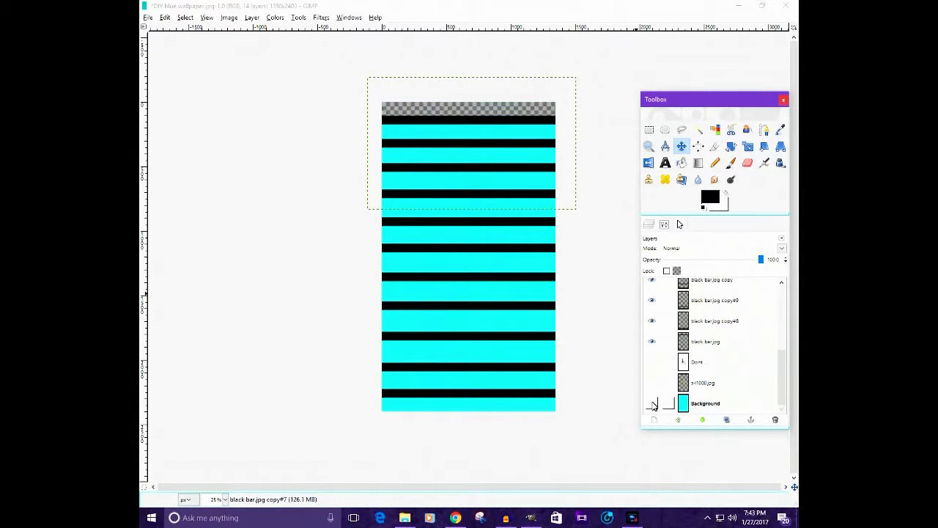
{"action": "left_click", "coordinate": [652, 404]}
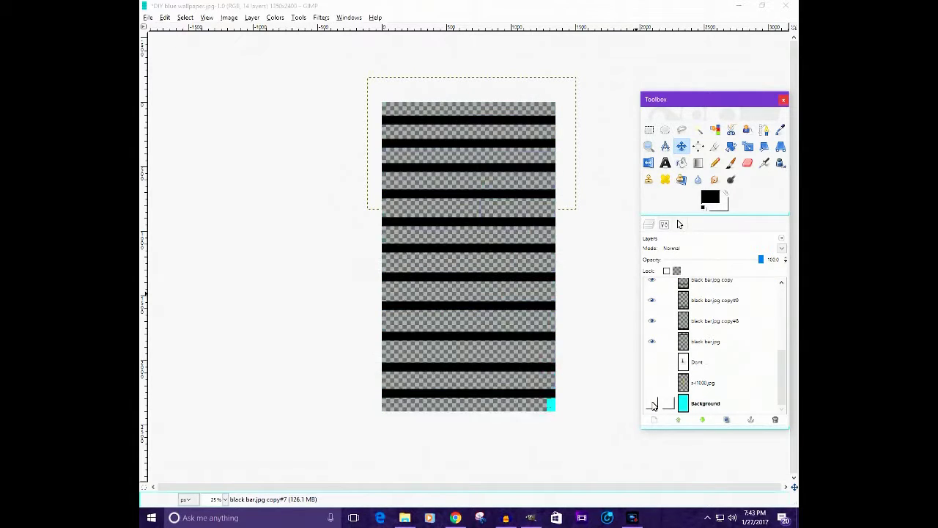
- Merge the visible black bar layers into one layer, expanded as necessary
{"action": "right_click", "coordinate": [733, 287]}
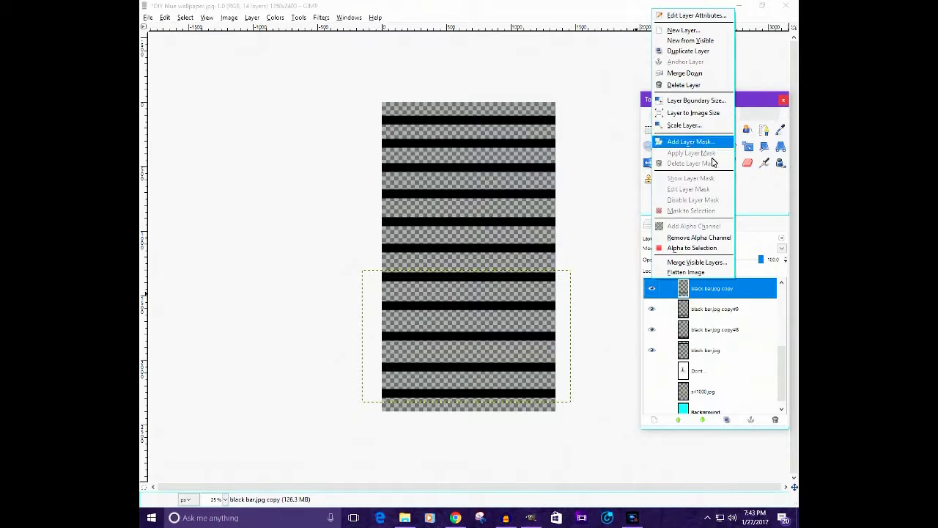
{"action": "left_click", "coordinate": [700, 262]}
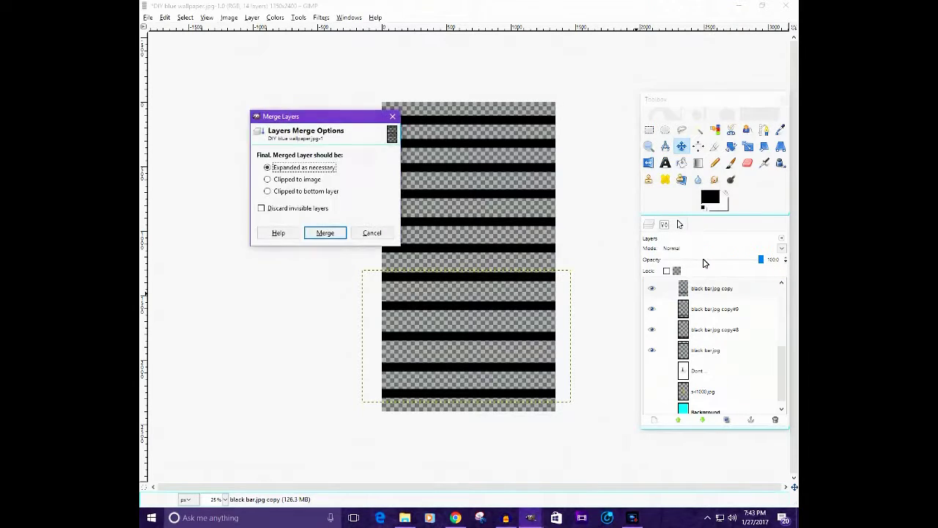
{"action": "left_click", "coordinate": [324, 233]}
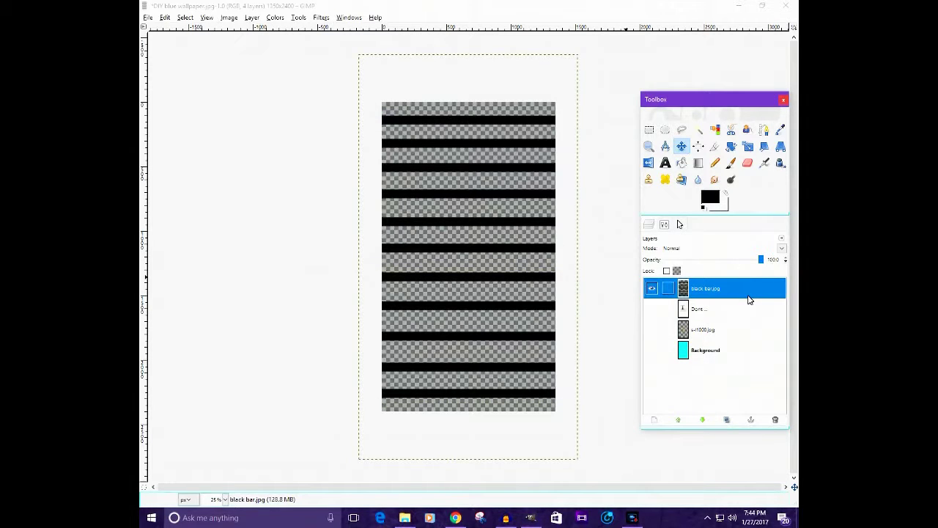
- Show the black "Dont ..." text layer, keeping the gold s-l1000 lettering and the Background hidden after toggling their visibility
{"action": "left_click", "coordinate": [748, 329]}
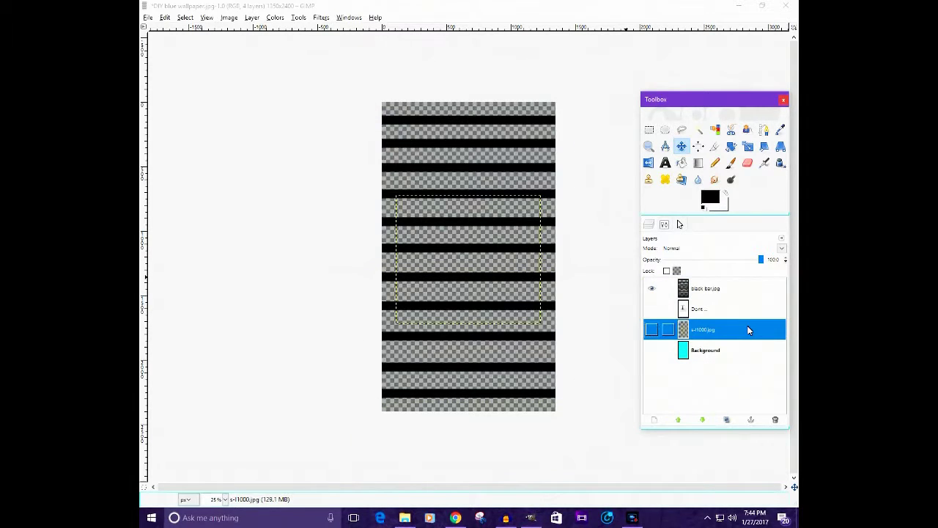
{"action": "left_click", "coordinate": [652, 309]}
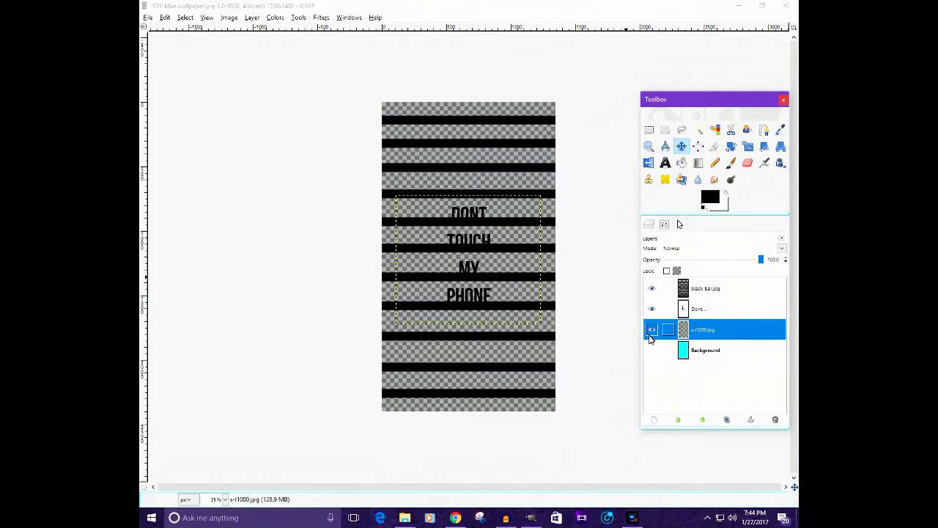
{"action": "left_click", "coordinate": [652, 333]}
{"action": "left_click", "coordinate": [652, 349]}
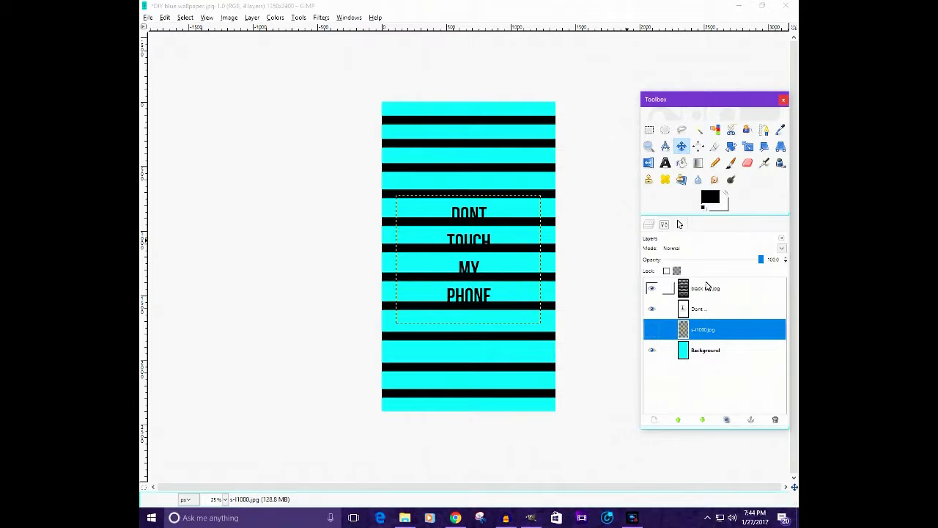
{"action": "left_click", "coordinate": [652, 349]}
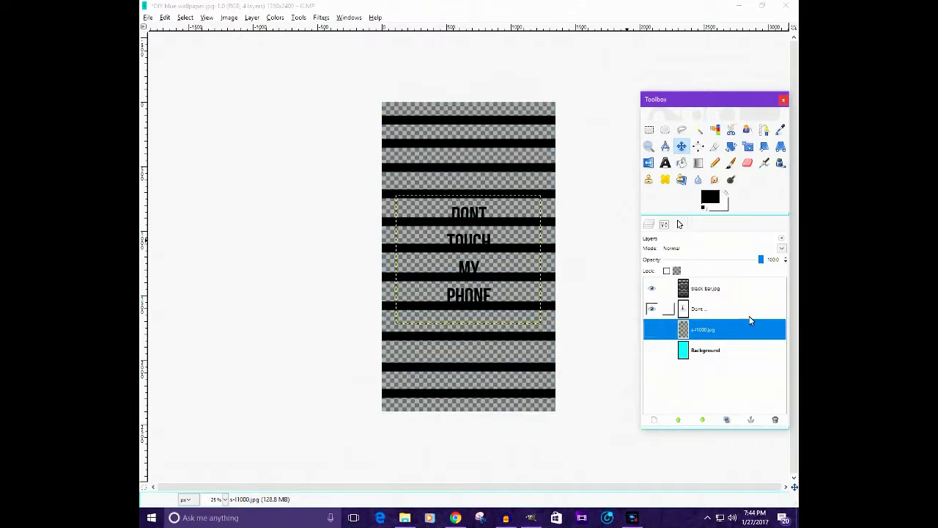
- Add the gold s-l1000 image from the Backrounds folder in Documents to the wallpaper as a new layer
{"action": "left_click", "coordinate": [404, 518]}
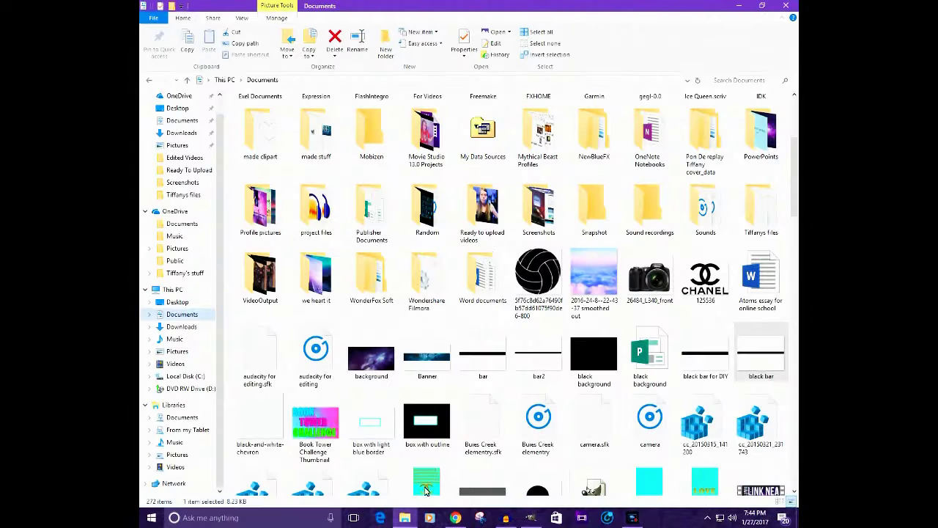
{"action": "left_click", "coordinate": [189, 319]}
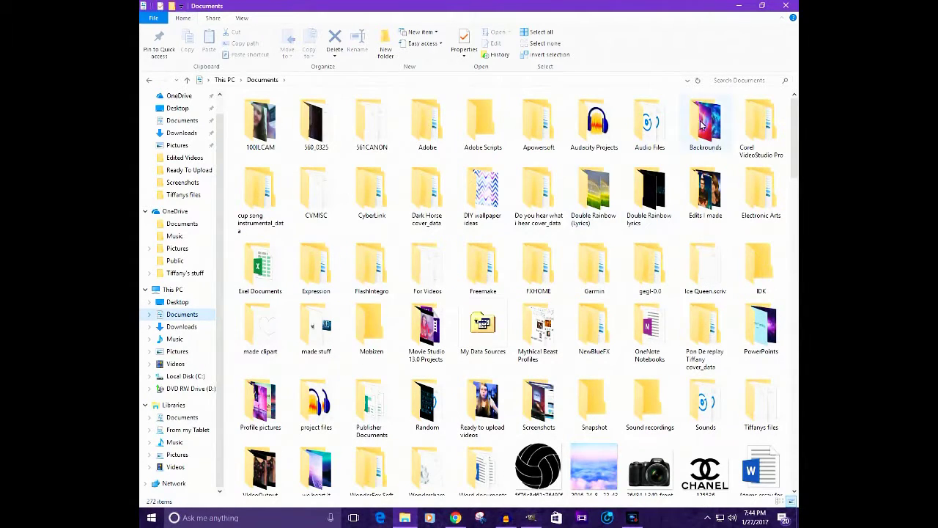
{"action": "double_click", "coordinate": [704, 123]}
{"action": "scroll", "coordinate": [574, 279], "scroll_direction": "down", "scroll_amount": 3}
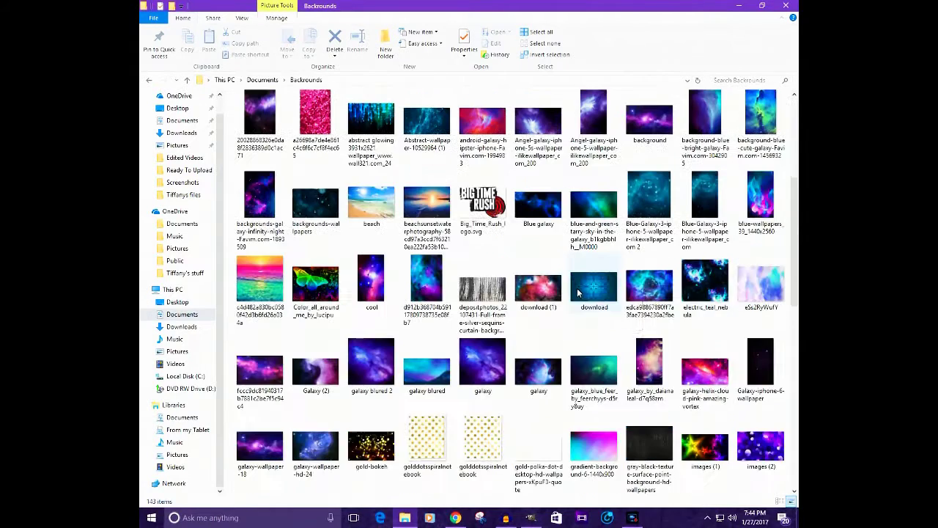
{"action": "scroll", "coordinate": [571, 285], "scroll_direction": "down", "scroll_amount": 3}
{"action": "left_click_drag", "start_coordinate": [365, 369], "coordinate": [478, 270]}
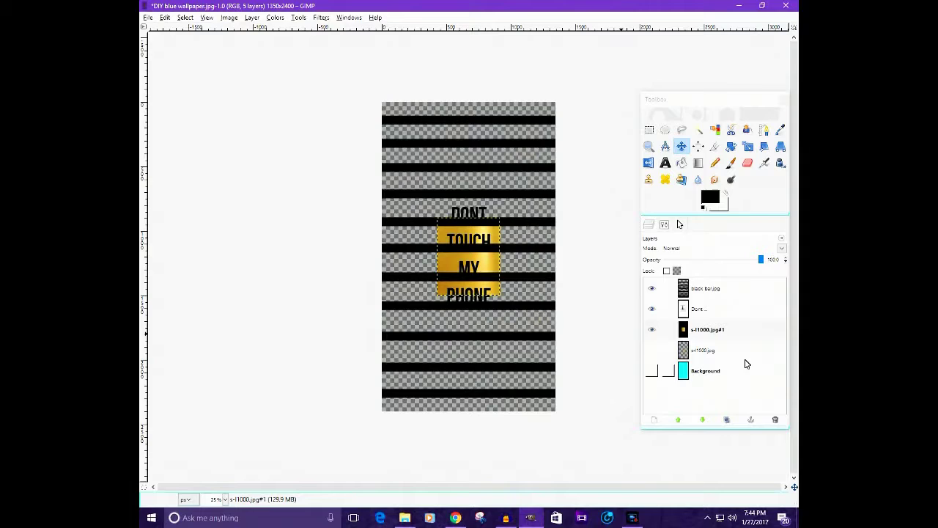
- Add an alpha channel to the new gold layer and scale it to 1543 × 2657 pixels so it covers the wallpaper
{"action": "right_click", "coordinate": [695, 329]}
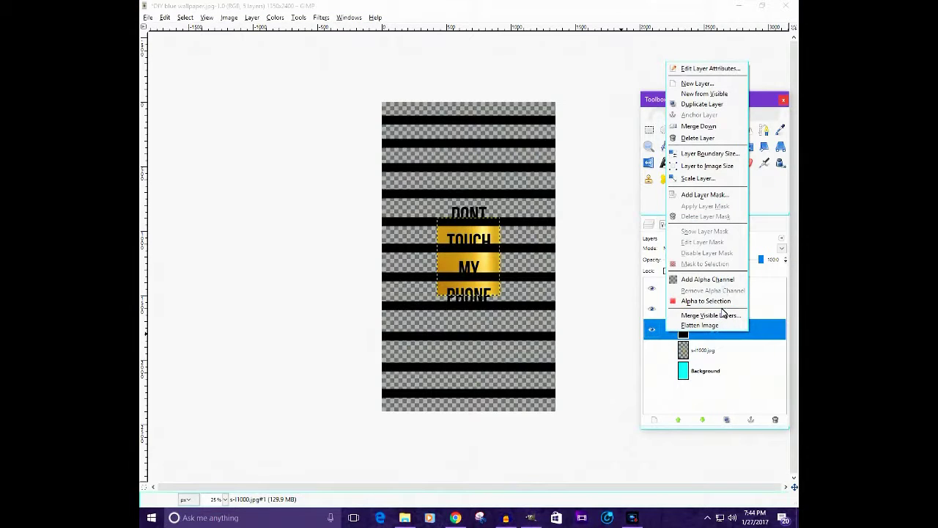
{"action": "left_click", "coordinate": [716, 279]}
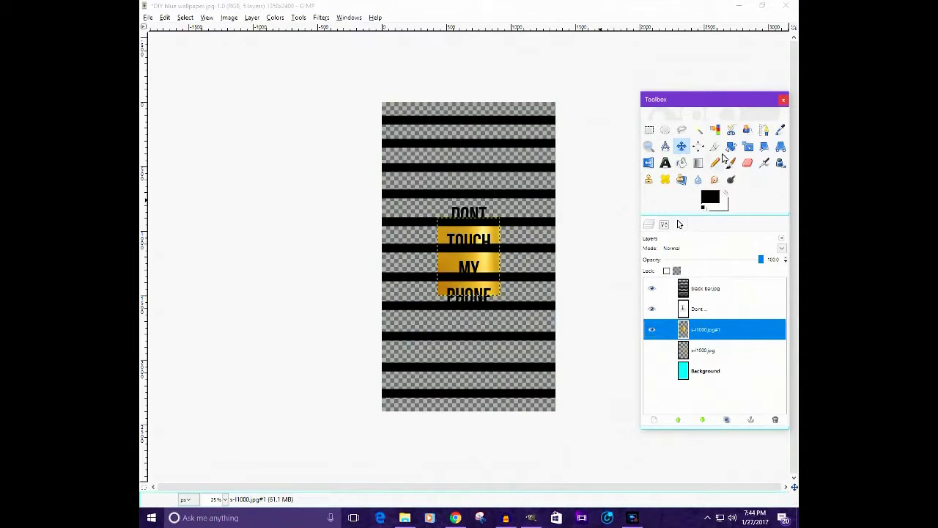
{"action": "left_click", "coordinate": [748, 146]}
{"action": "left_click", "coordinate": [485, 265]}
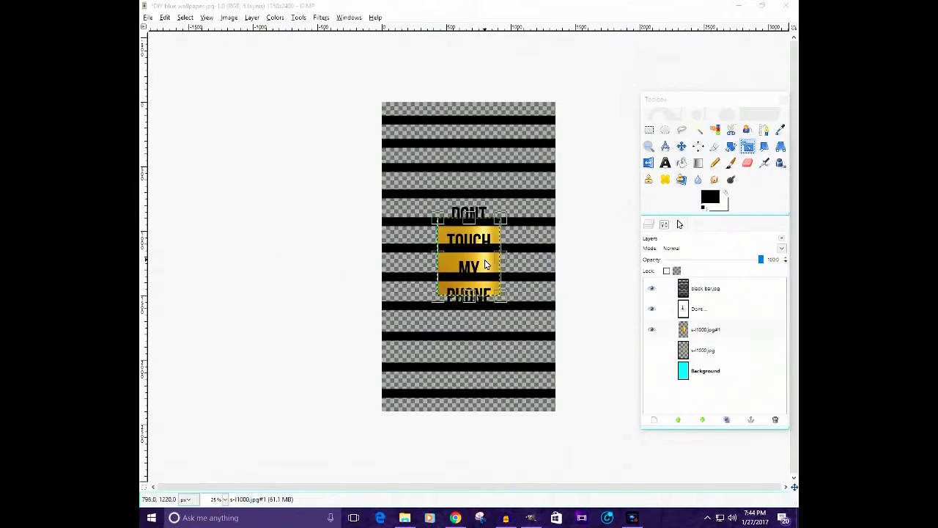
{"action": "left_click_drag", "start_coordinate": [485, 265], "coordinate": [409, 141]}
{"action": "left_click_drag", "start_coordinate": [441, 183], "coordinate": [576, 445]}
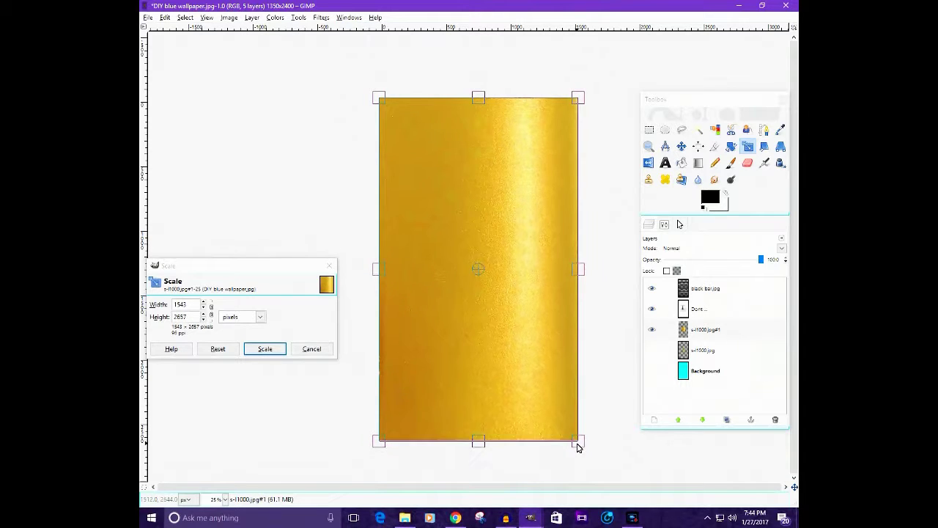
{"action": "left_click", "coordinate": [276, 350]}
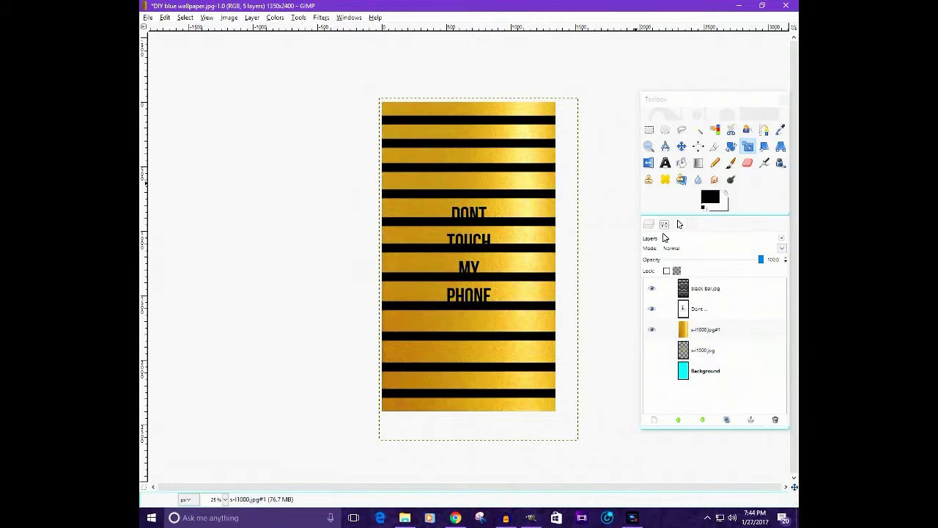
- Trim the new gold layer to the bar shapes by inverting a selection made from the black bar layer's alpha and deleting the surrounding gold
{"action": "left_click", "coordinate": [731, 285]}
{"action": "right_click", "coordinate": [731, 285]}
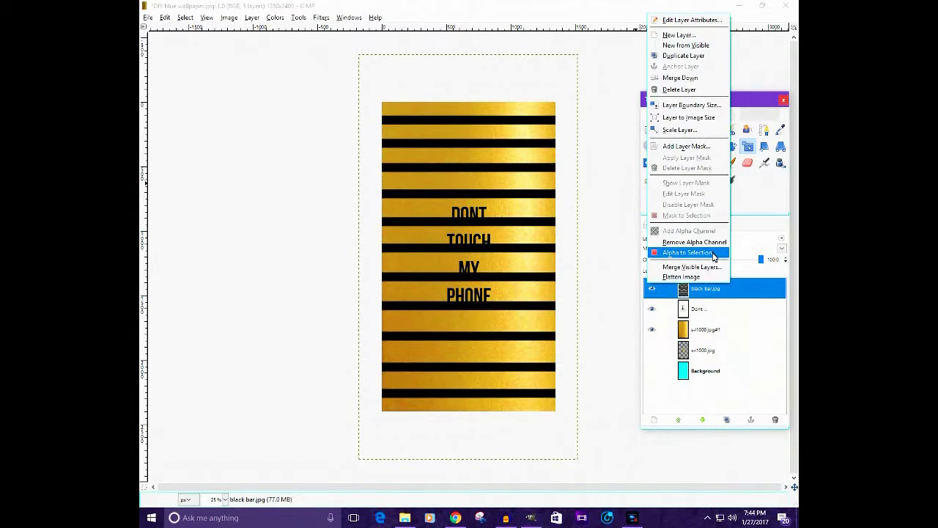
{"action": "left_click", "coordinate": [715, 254]}
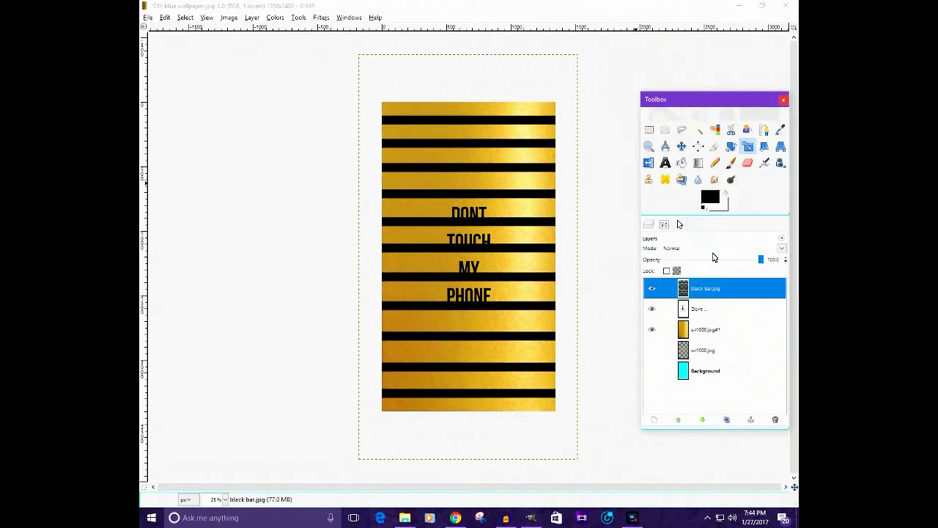
{"action": "left_click", "coordinate": [748, 335]}
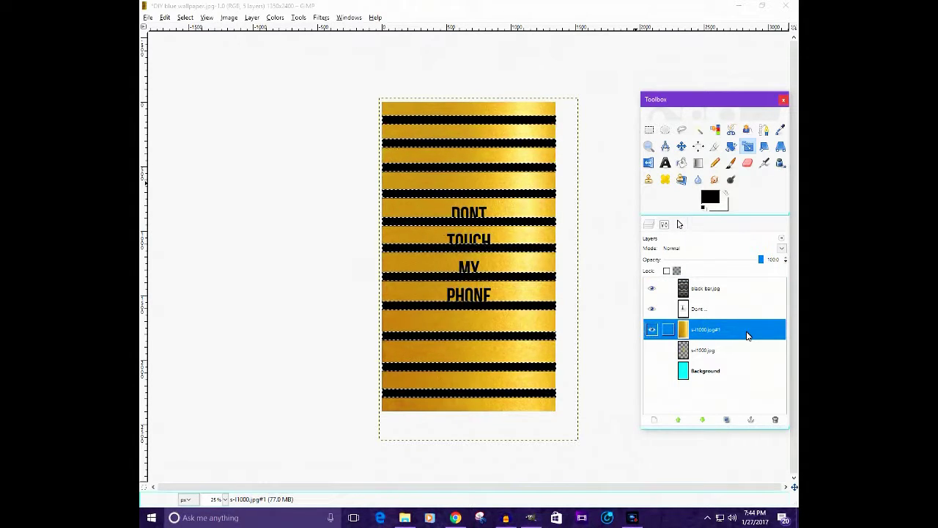
{"action": "left_click", "coordinate": [188, 18]}
{"action": "left_click", "coordinate": [222, 58]}
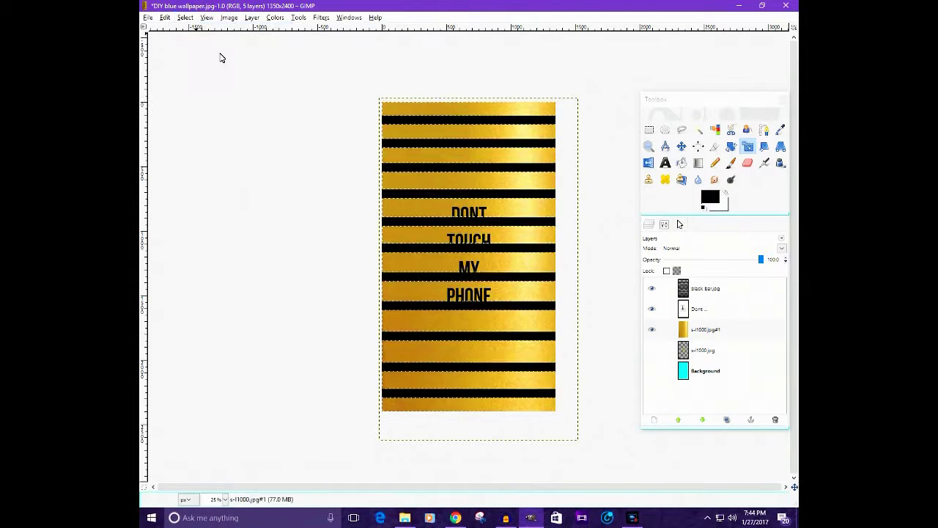
{"action": "key", "text": "Delete"}
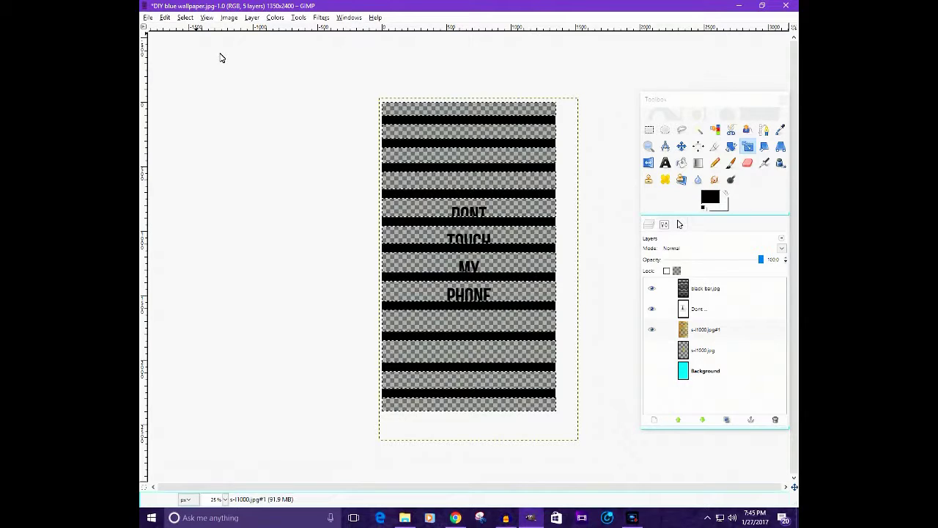
- Clear the selection, show the Background and gold s-l1000 lettering layers, and hide the black bar and black "Dont ..." text layers
{"action": "left_click", "coordinate": [188, 17]}
{"action": "left_click", "coordinate": [222, 46]}
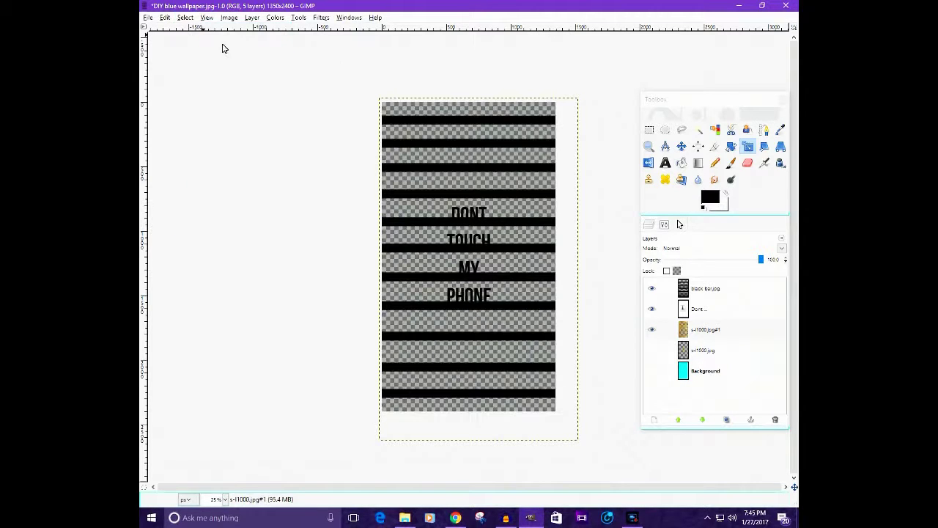
{"action": "left_click", "coordinate": [652, 370]}
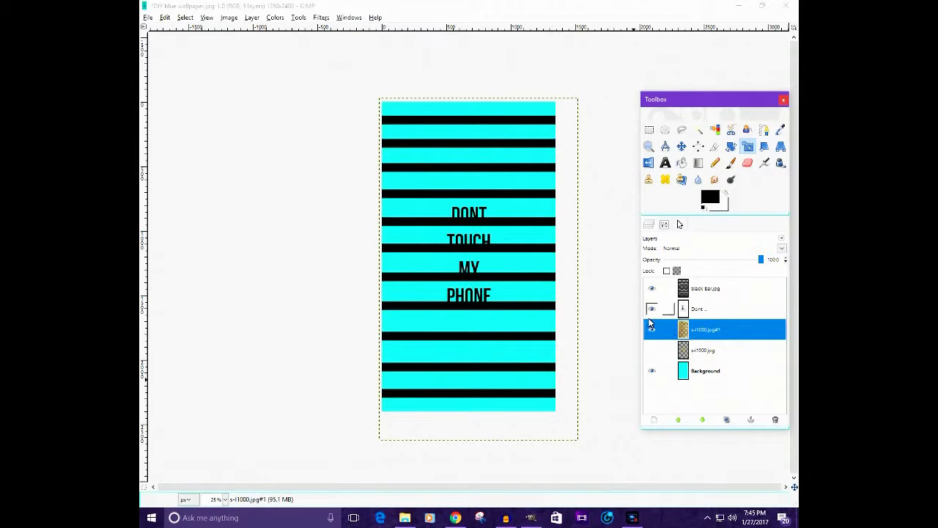
{"action": "left_click", "coordinate": [652, 290]}
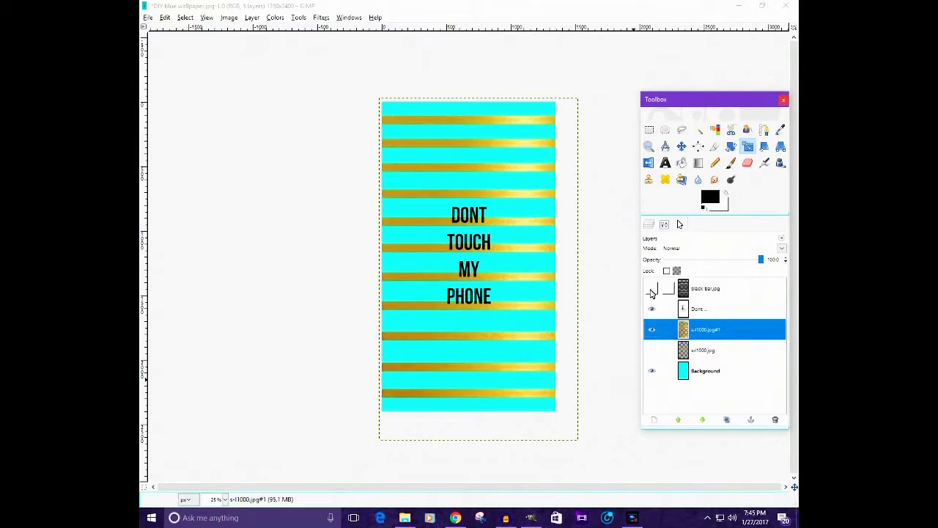
{"action": "left_click", "coordinate": [652, 309]}
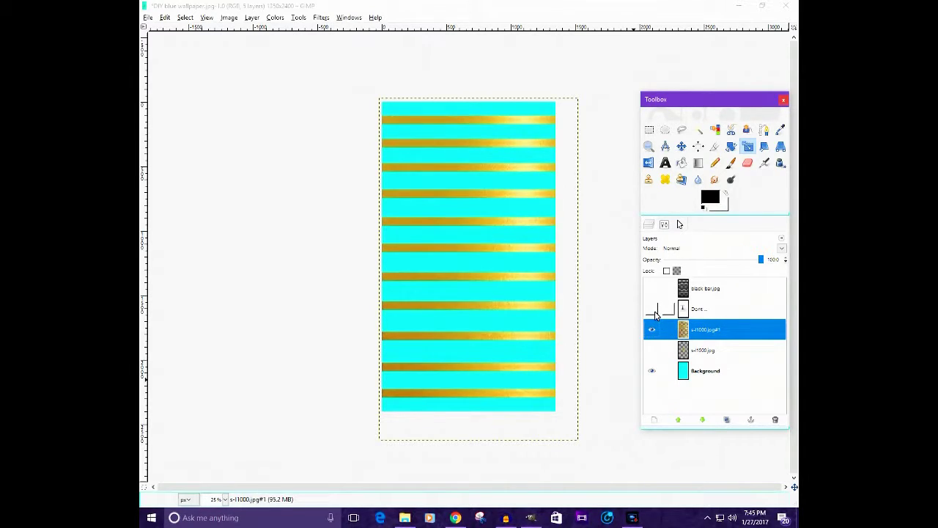
{"action": "left_click", "coordinate": [653, 308]}
{"action": "left_click", "coordinate": [652, 350]}
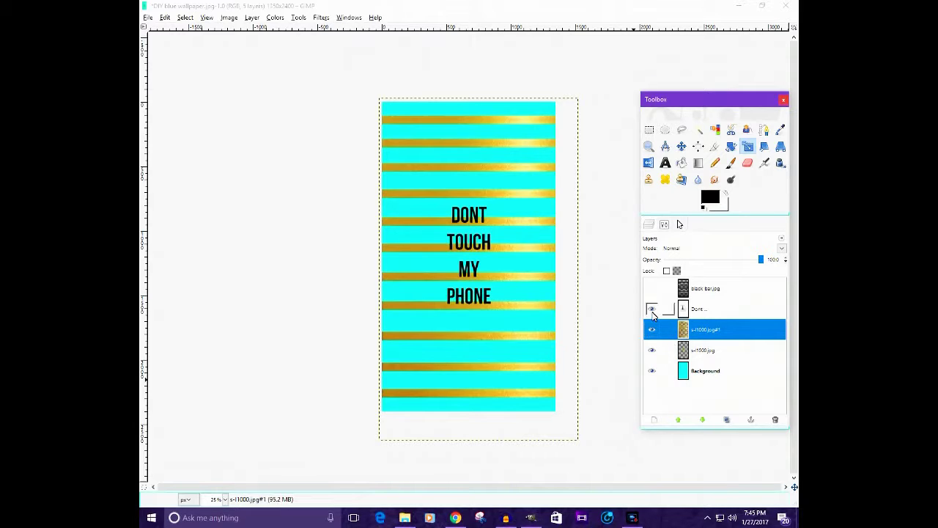
{"action": "left_click", "coordinate": [653, 310]}
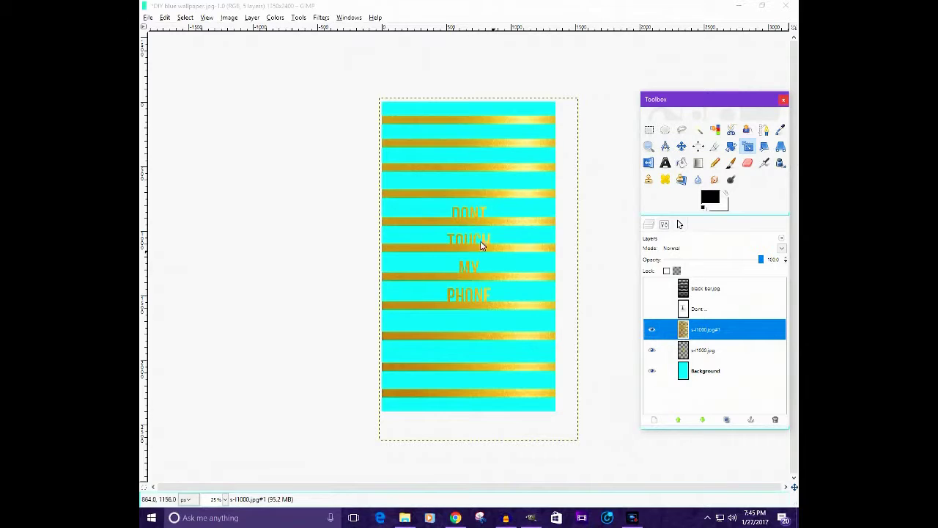
- Move the gold s-l1000 lettering layer slightly down on the wallpaper
{"action": "left_click", "coordinate": [747, 357]}
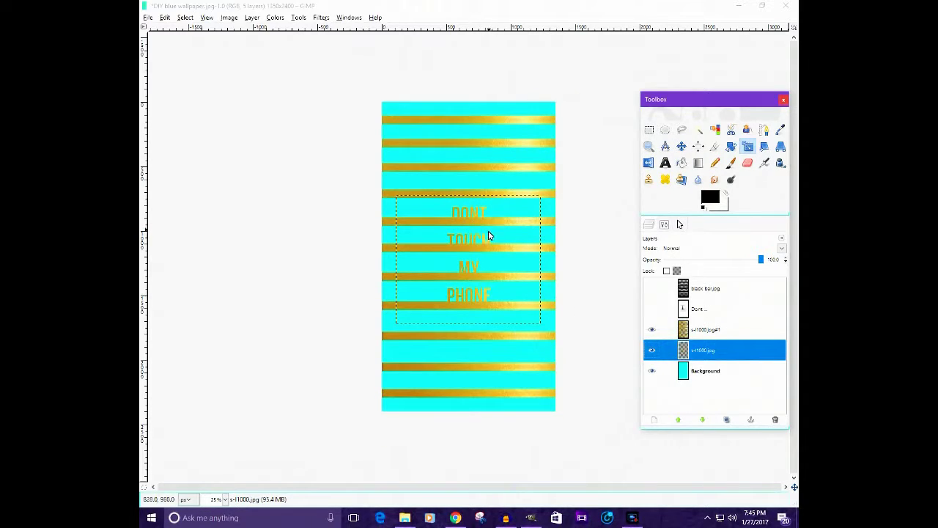
{"action": "left_click", "coordinate": [686, 149]}
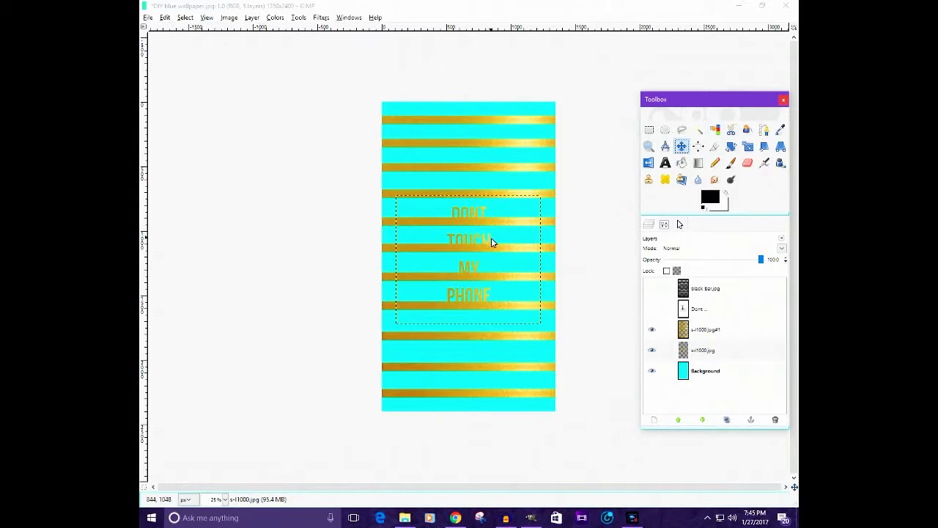
{"action": "mouse_move", "coordinate": [490, 242]}
{"action": "left_mouse_down"}
{"action": "mouse_move", "coordinate": [482, 243]}
{"action": "mouse_move", "coordinate": [488, 247]}
{"action": "left_mouse_up"}
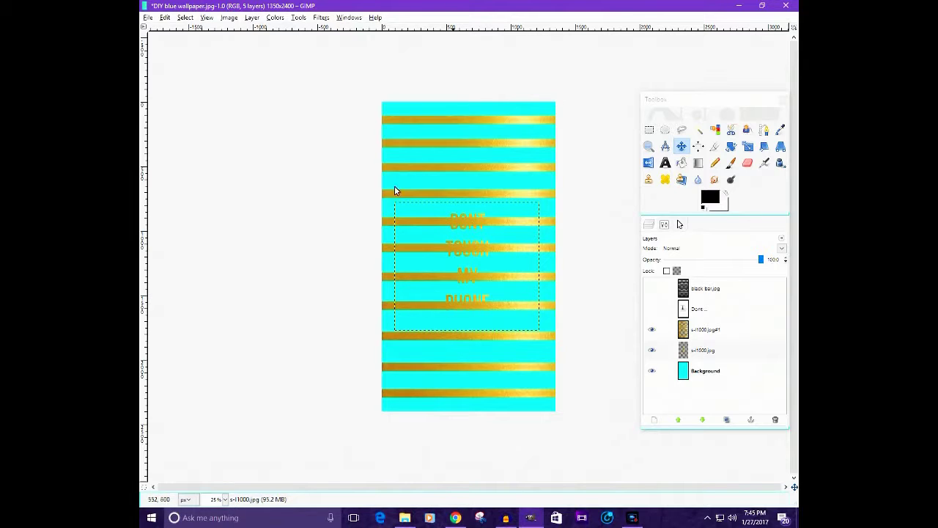
- Delete the five middle gold bars crossing the lettering from the s-l1000.jpg#1 layer using a full-width rectangular selection, and clear the selection
{"action": "left_click", "coordinate": [649, 130]}
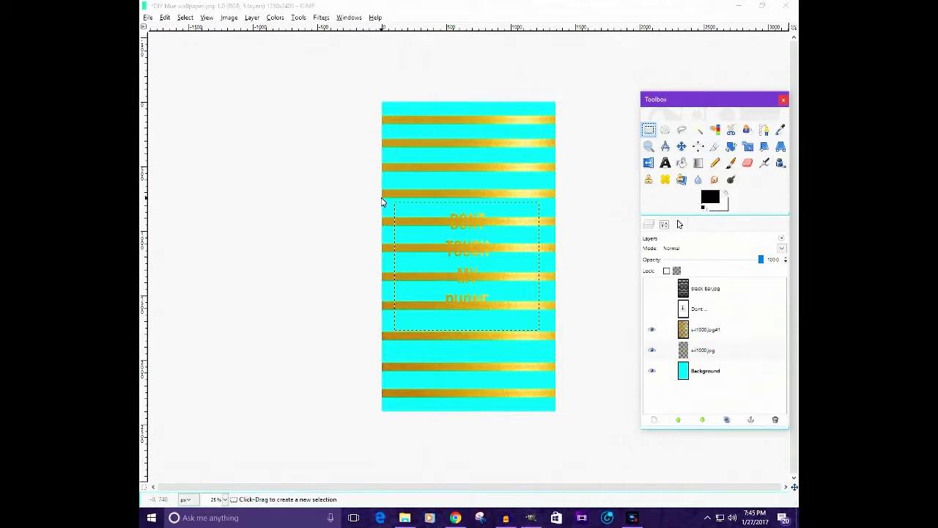
{"action": "left_click_drag", "start_coordinate": [382, 184], "coordinate": [555, 328]}
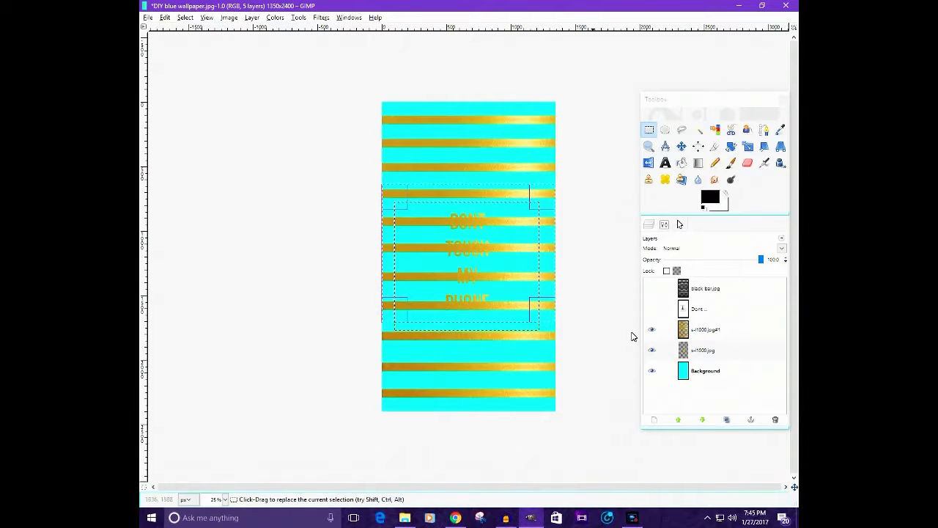
{"action": "left_click", "coordinate": [755, 338]}
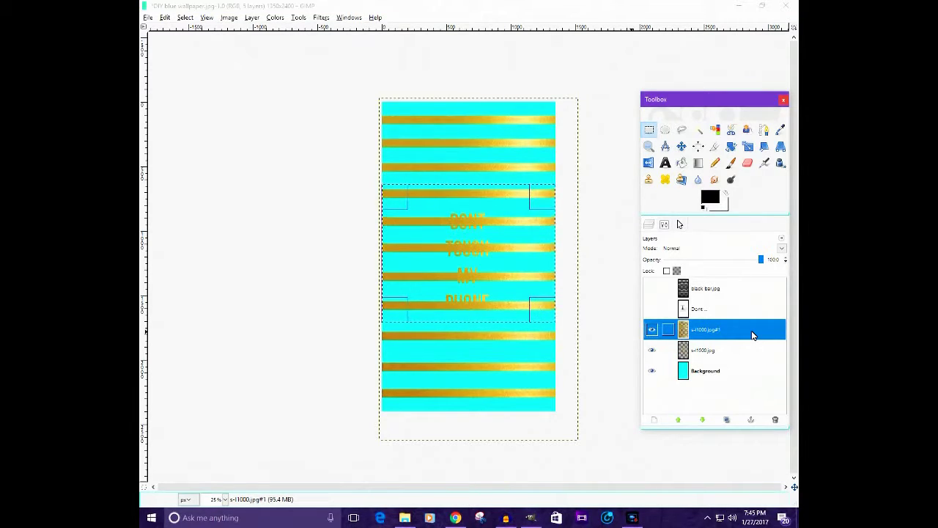
{"action": "key", "text": "Delete"}
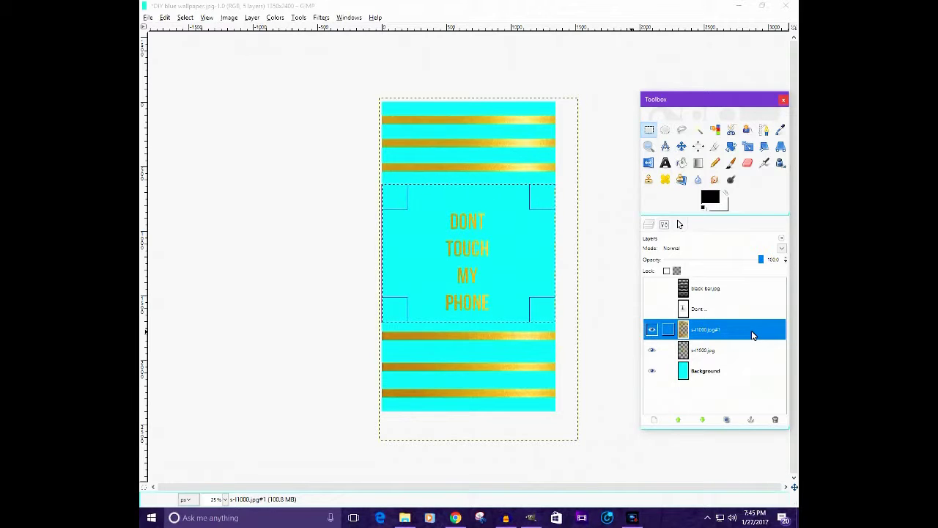
{"action": "left_click", "coordinate": [192, 18]}
{"action": "left_click", "coordinate": [202, 47]}
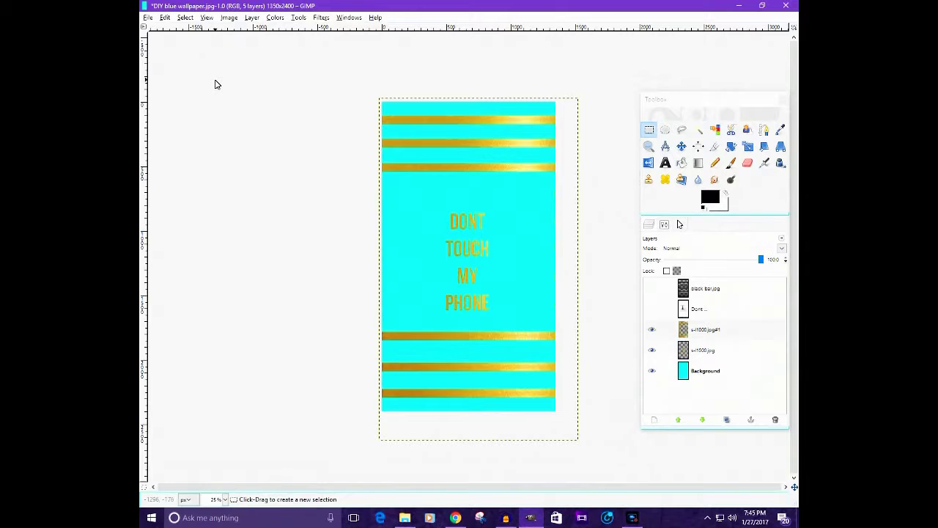